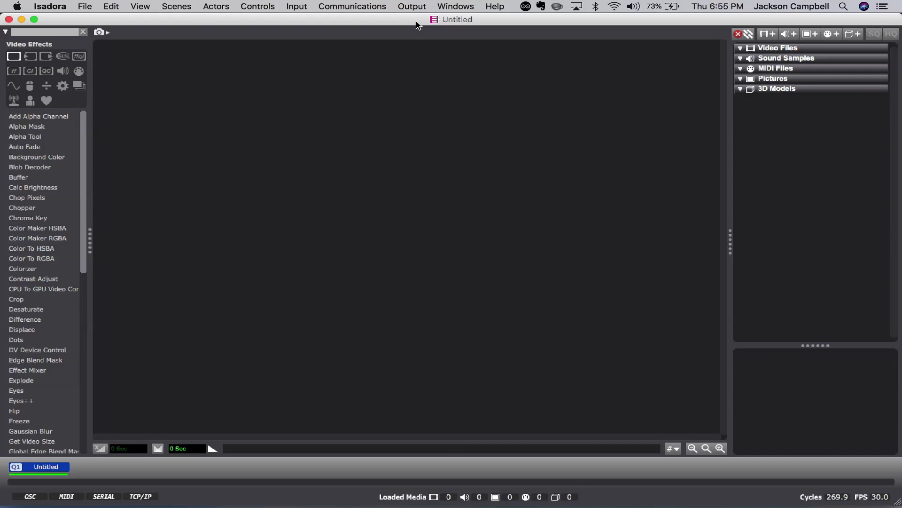
# Add a Pulse Generator actor to the scene and position it near the scene's upper-left corner.
pyautogui.doubleClick(202, 90)
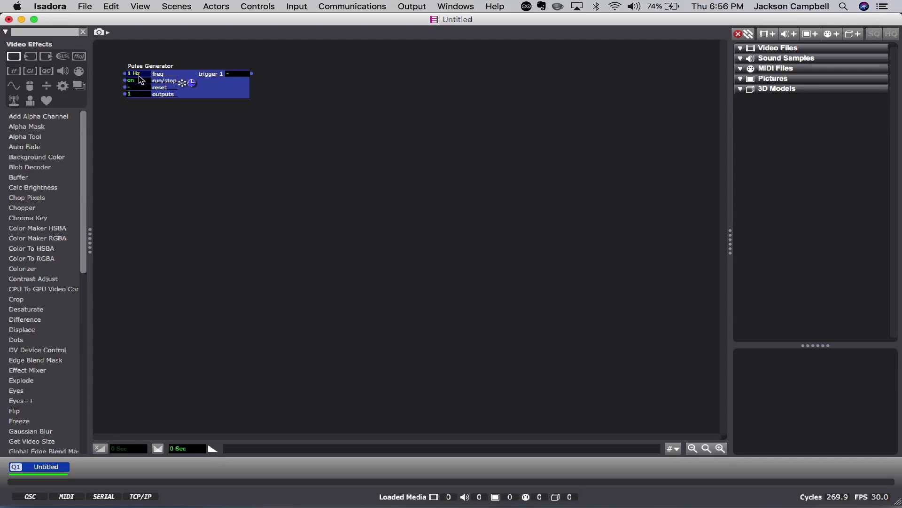
pyautogui.moveTo(229, 99); pyautogui.dragTo(212, 99)
pyautogui.click(244, 111)
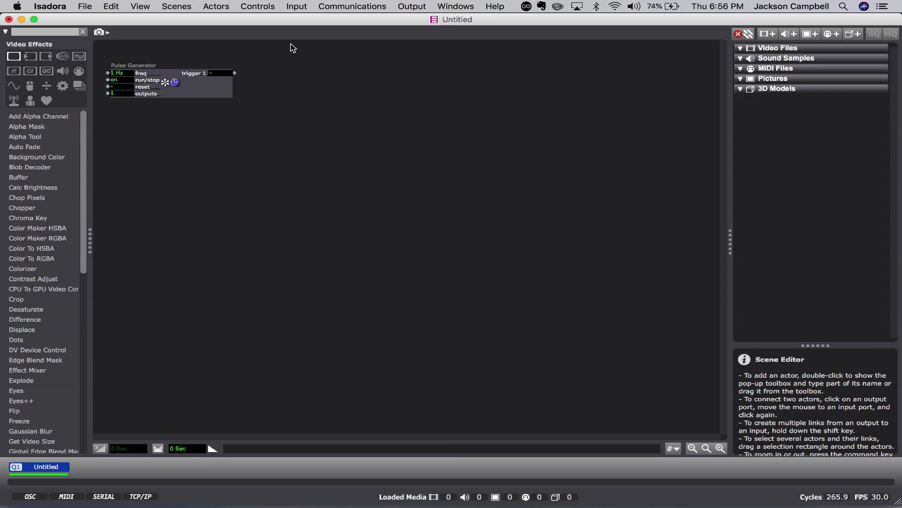
pyautogui.doubleClick(263, 85)
pyautogui.write('random')
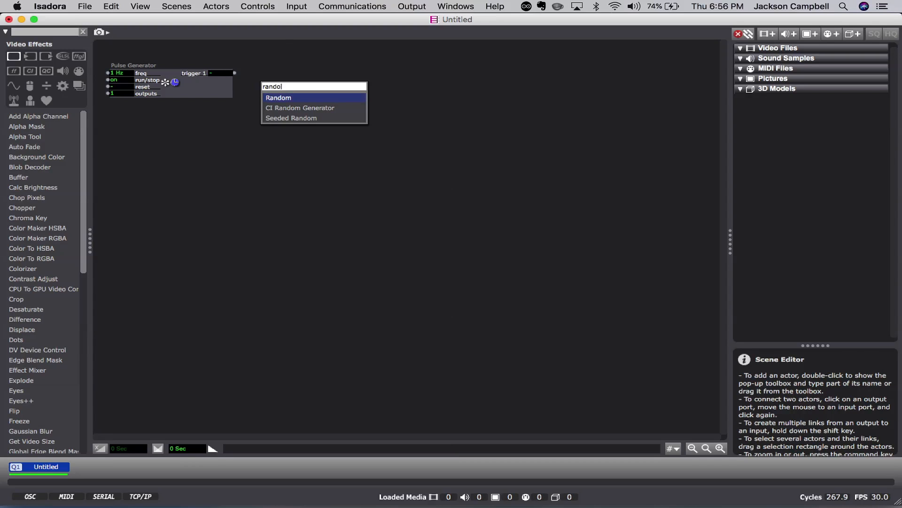
pyautogui.click(236, 119)
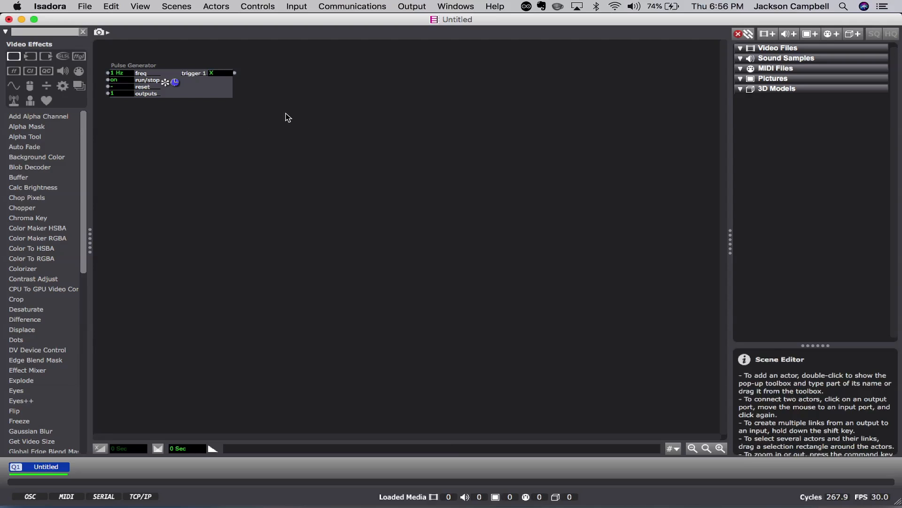
# Add a Random actor and place it to the right of the Pulse Generator, slightly above it.
pyautogui.doubleClick(272, 88)
pyautogui.write('random')
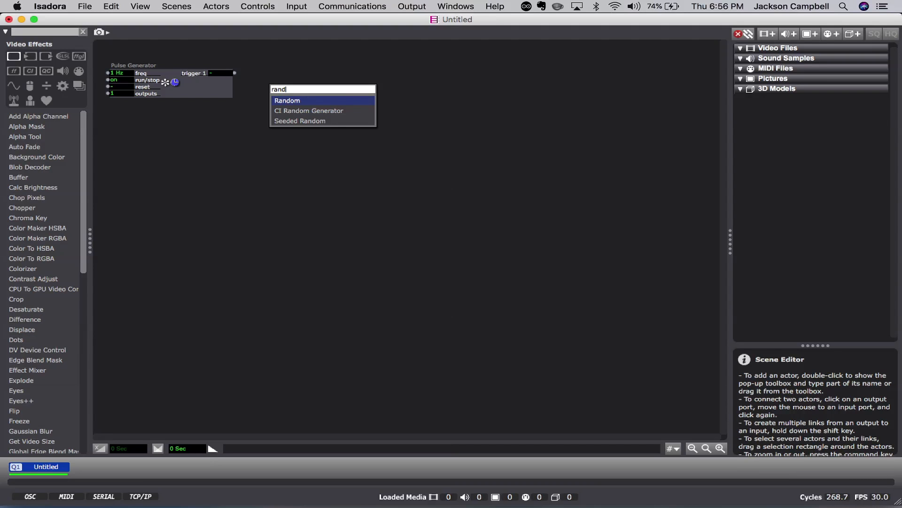
pyautogui.press('Return')
pyautogui.moveTo(324, 96); pyautogui.dragTo(309, 65)
# Try placing an AUDistortion actor from the Audio category in the scene, and delete it.
pyautogui.click(63, 55)
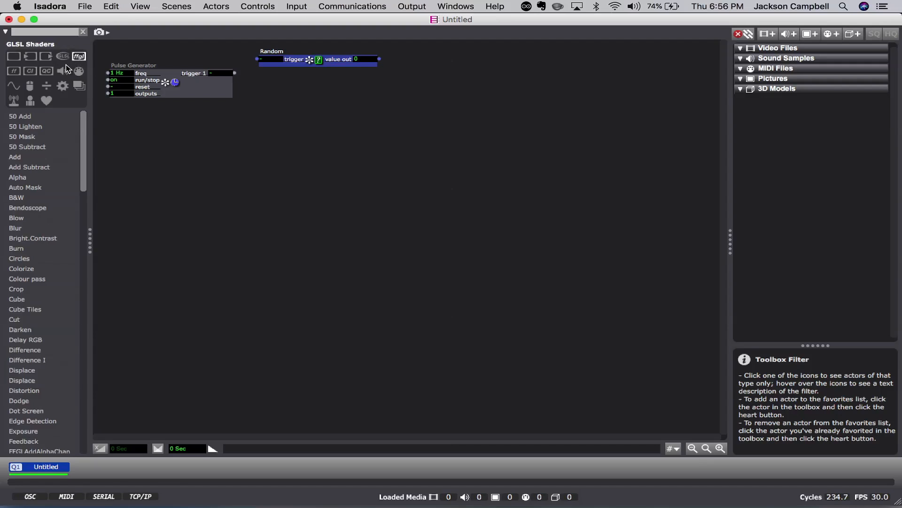
pyautogui.click(62, 70)
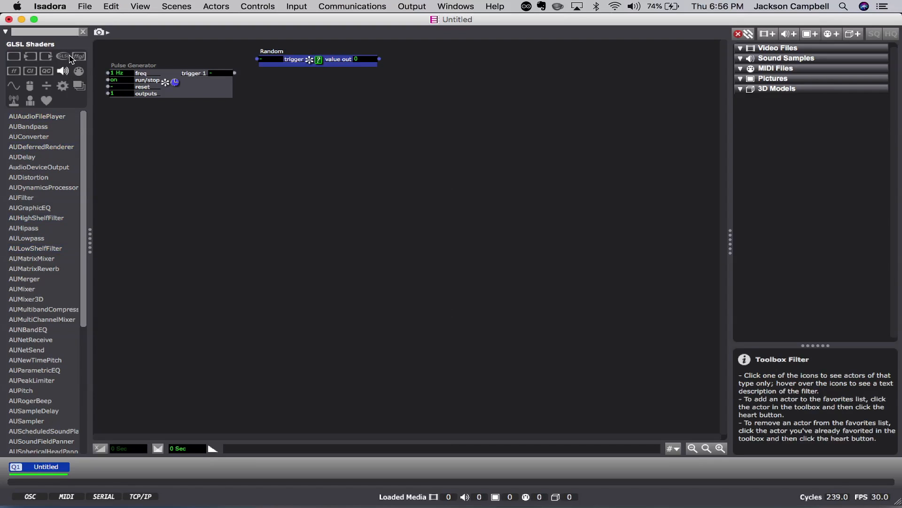
pyautogui.click(19, 178)
pyautogui.click(233, 172)
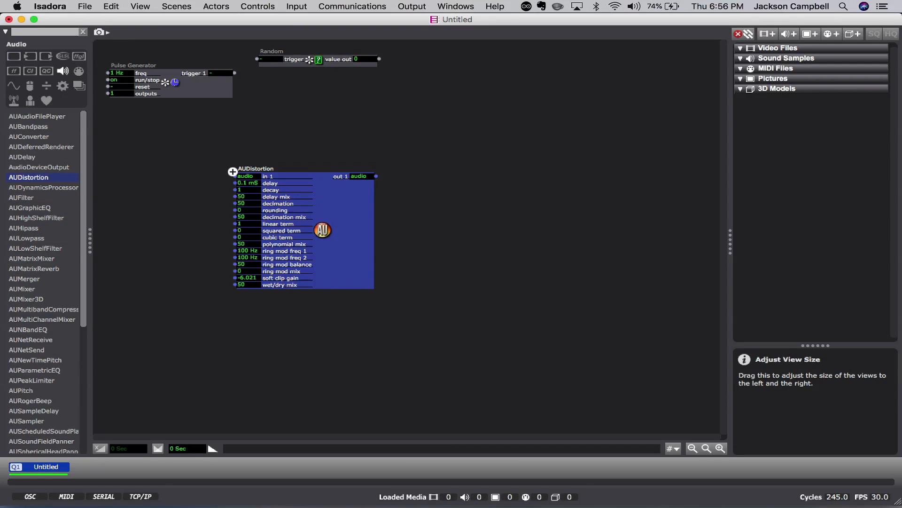
pyautogui.press('BackSpace')
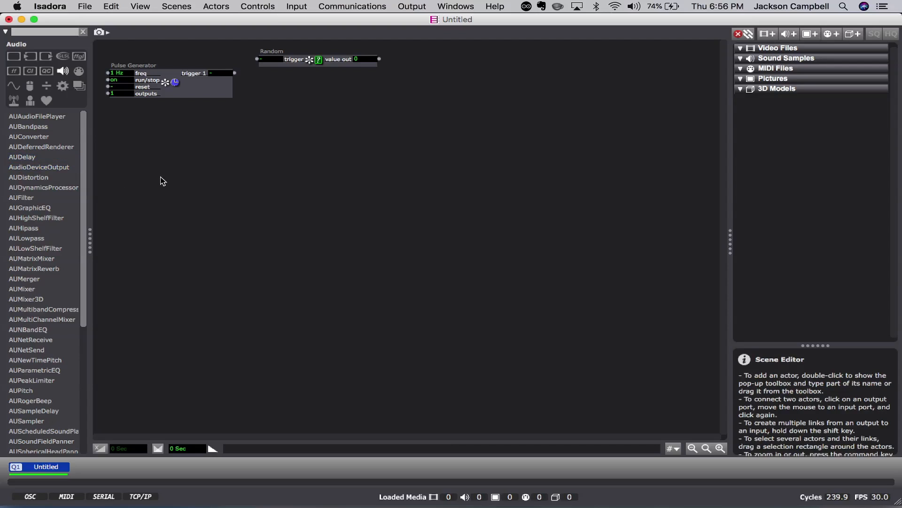
# Add a second Random actor and place it below the first one.
pyautogui.doubleClick(341, 132)
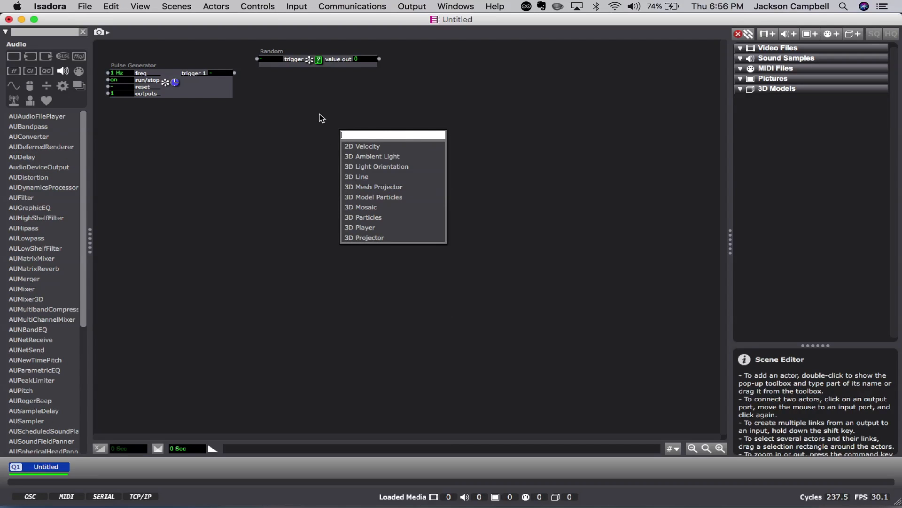
pyautogui.write('Rando')
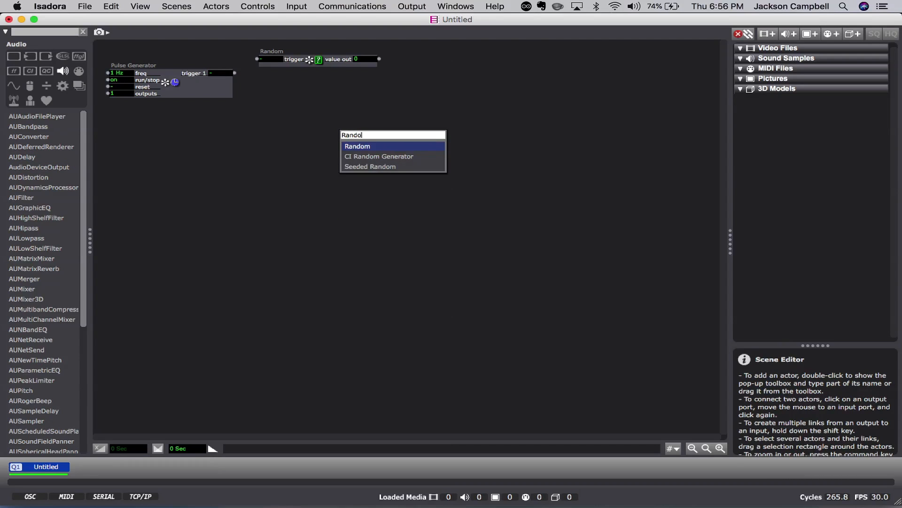
pyautogui.write('m')
pyautogui.press('Return')
pyautogui.moveTo(369, 132); pyautogui.dragTo(285, 104)
# Link the Pulse Generator's trigger output to both Random actors' trigger inputs, and move the second Random close beneath the first.
pyautogui.moveTo(235, 73); pyautogui.dragTo(257, 106)
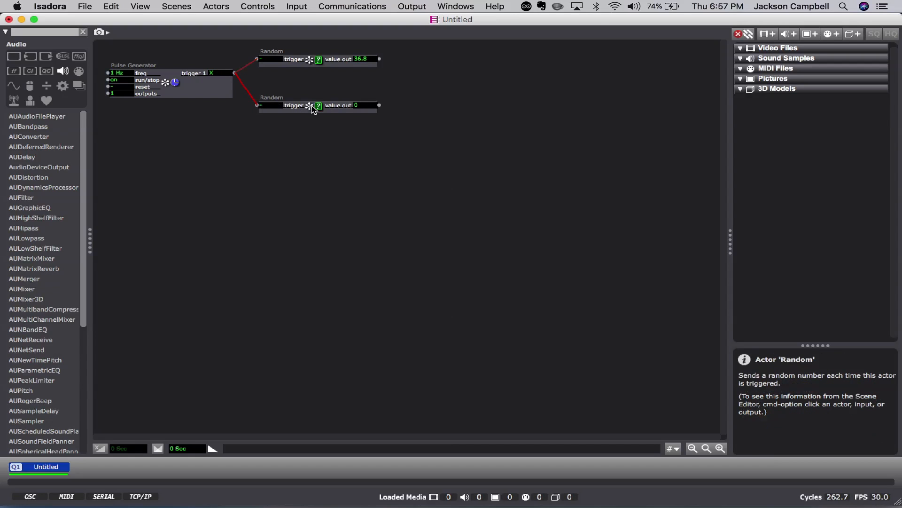
pyautogui.moveTo(324, 109); pyautogui.dragTo(328, 89)
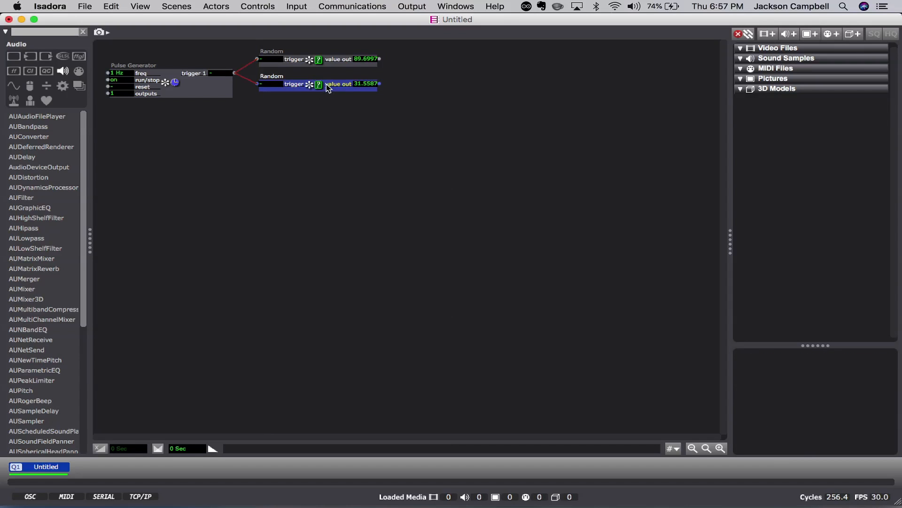
pyautogui.click(397, 117)
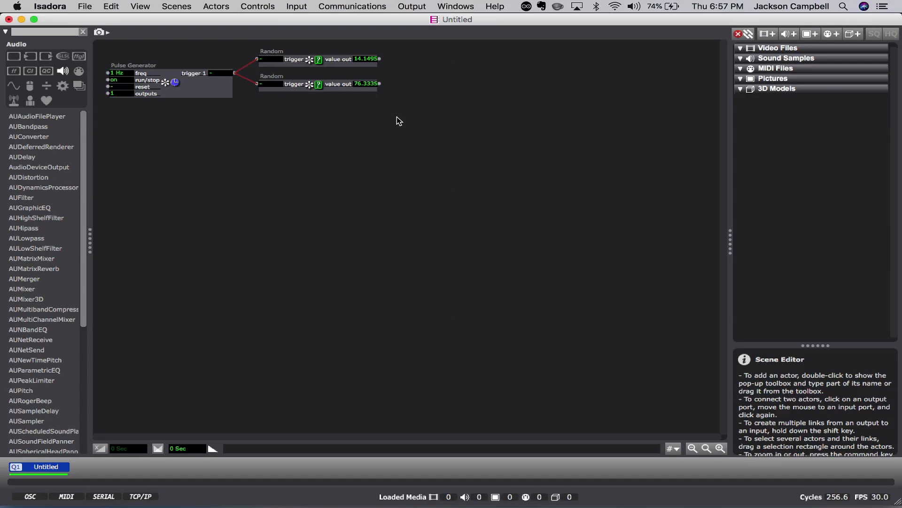
pyautogui.doubleClick(423, 83)
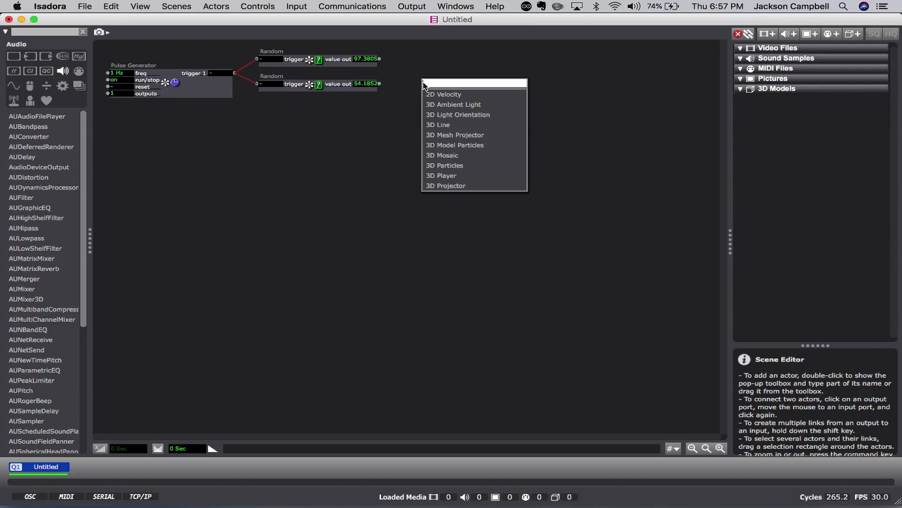
pyautogui.click(411, 71)
pyautogui.moveTo(352, 77)
pyautogui.mouseDown()
pyautogui.moveTo(348, 92)
pyautogui.moveTo(347, 81)
pyautogui.mouseUp()
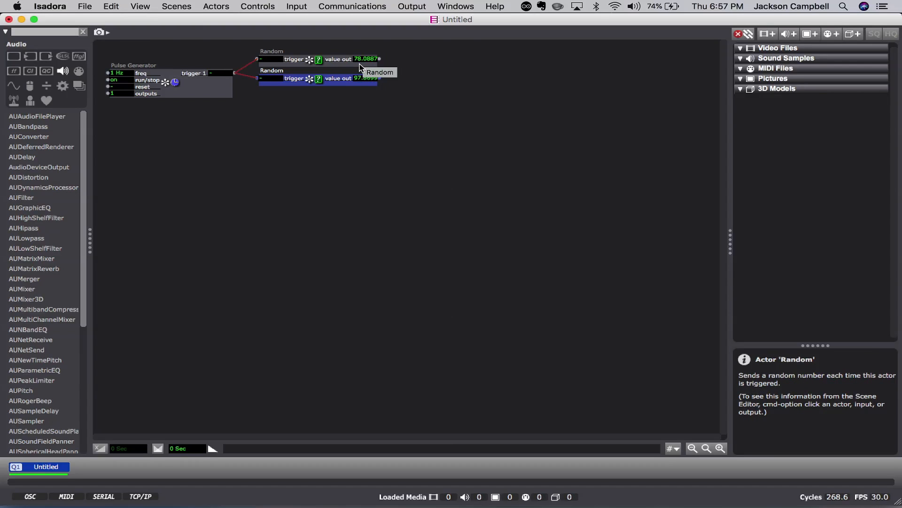
pyautogui.click(450, 74)
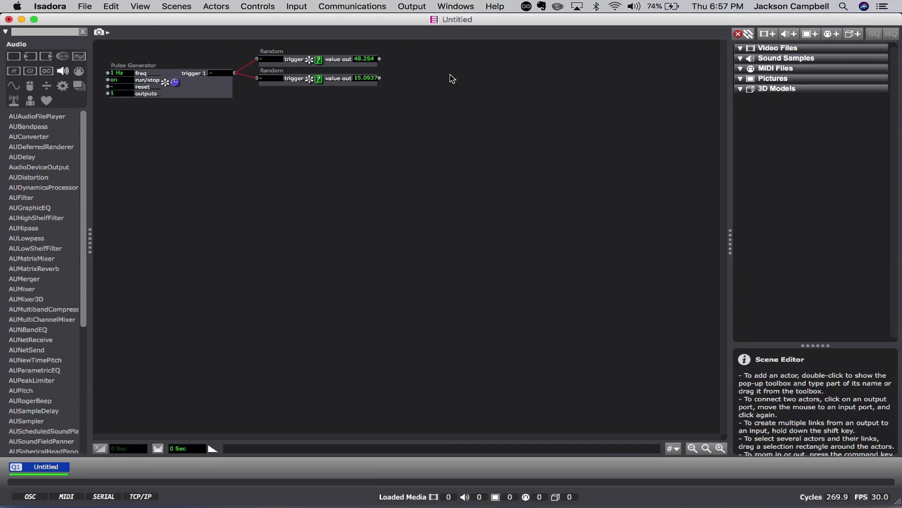
# Add a Smoother actor and place it to the right of the two Random actors.
pyautogui.doubleClick(450, 78)
pyautogui.write('smoo')
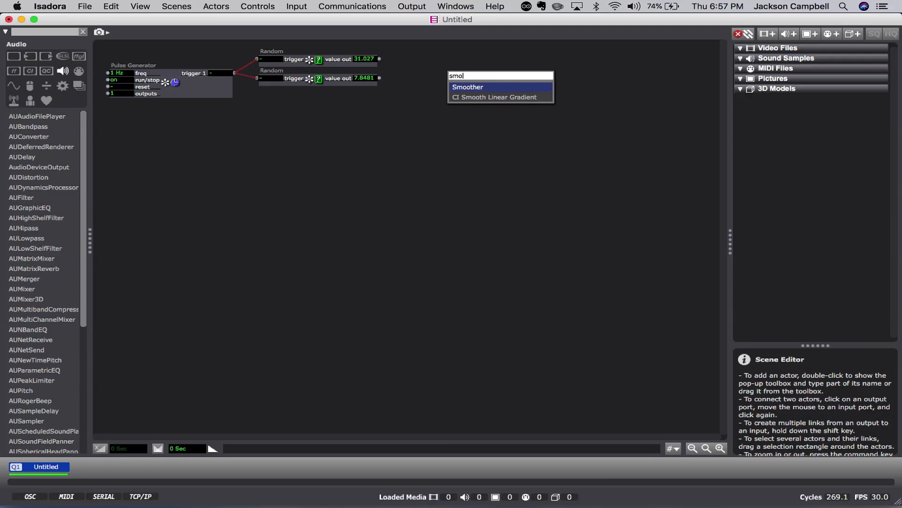
pyautogui.click(494, 88)
pyautogui.moveTo(523, 97); pyautogui.dragTo(480, 83)
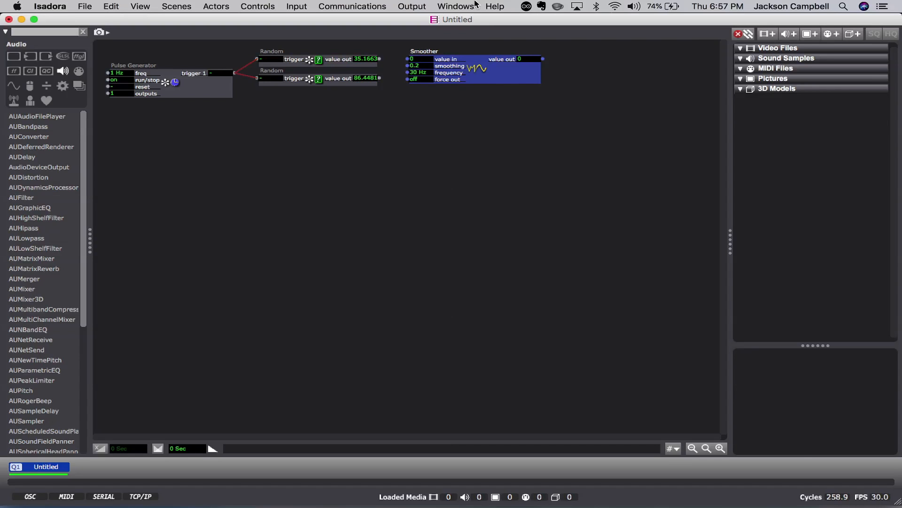
# Set the Smoother's smoothing to 0.9, align it with the first Random, and link that Random's value out to its value in.
pyautogui.moveTo(508, 506)
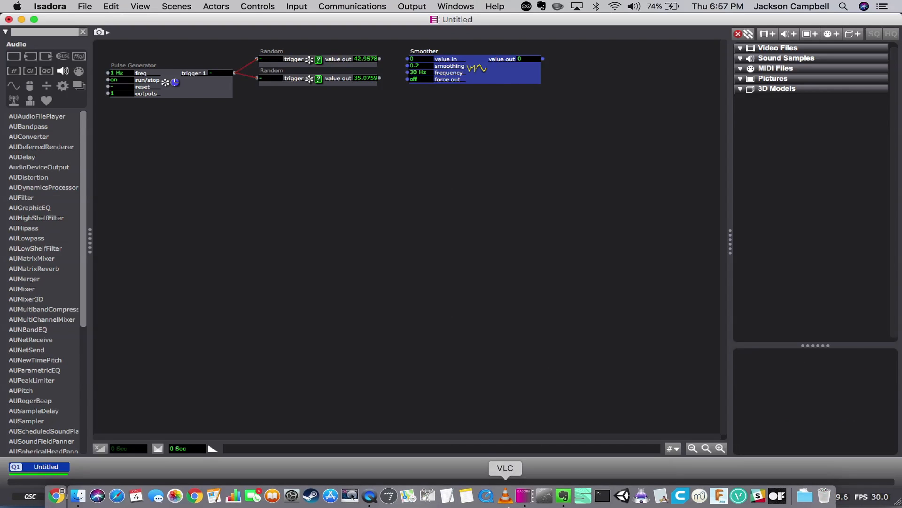
pyautogui.click(374, 502)
pyautogui.moveTo(422, 69); pyautogui.dragTo(422, 64)
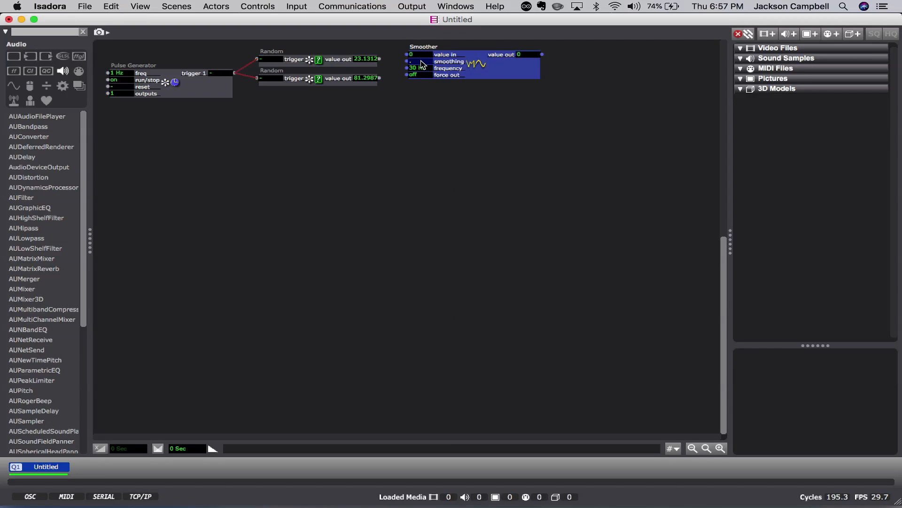
pyautogui.click(474, 183)
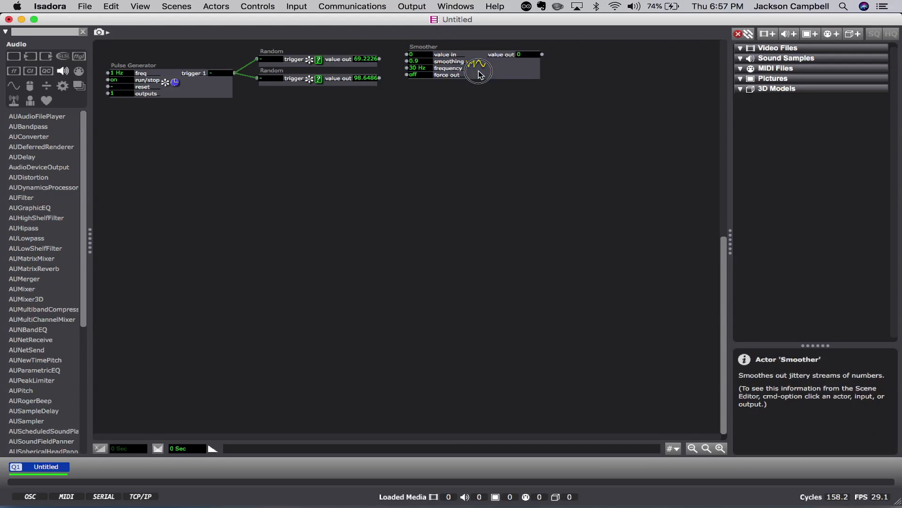
pyautogui.moveTo(477, 70); pyautogui.dragTo(490, 75)
pyautogui.click(380, 59)
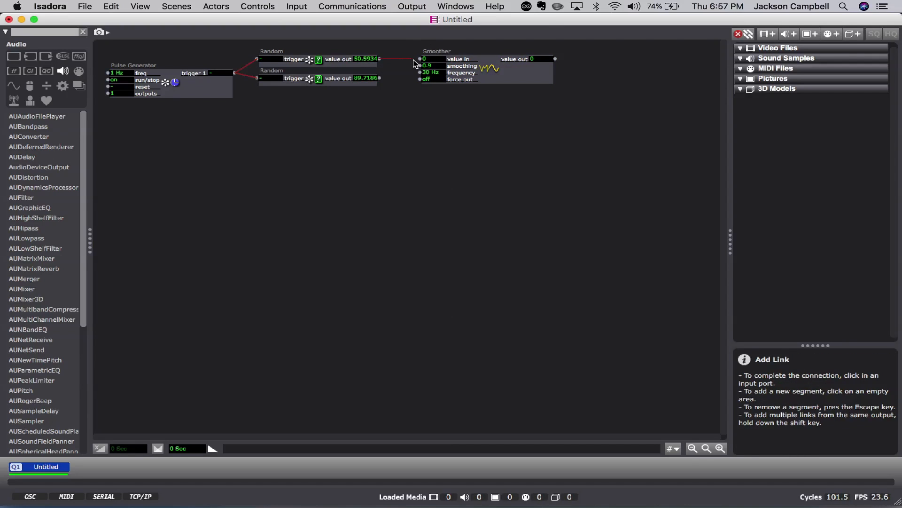
pyautogui.click(419, 59)
# Duplicate the Smoother below the original and link the second Random's value out to the copy's value in.
pyautogui.press('super+d')
pyautogui.moveTo(503, 78); pyautogui.dragTo(519, 109)
pyautogui.click(379, 78)
pyautogui.click(420, 101)
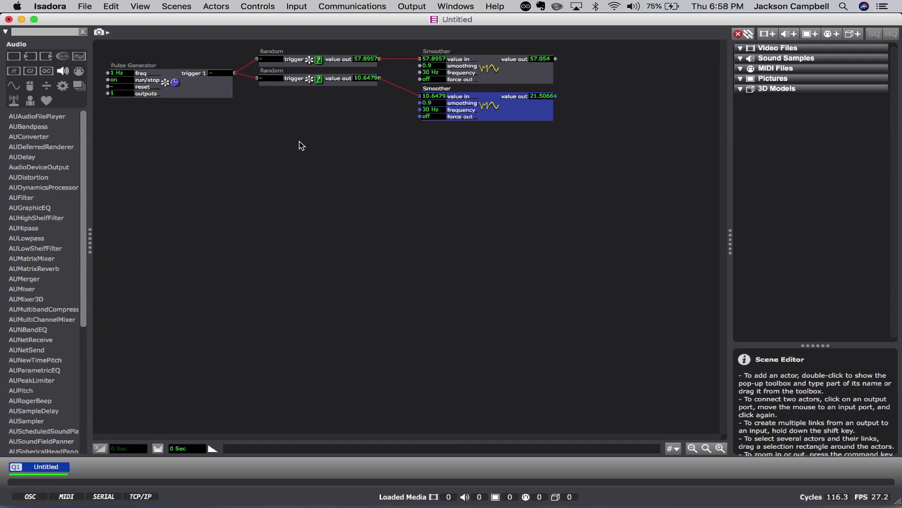
# Add a Limit-Scale Value actor and place it below the Pulse Generator and Random actors.
pyautogui.doubleClick(175, 145)
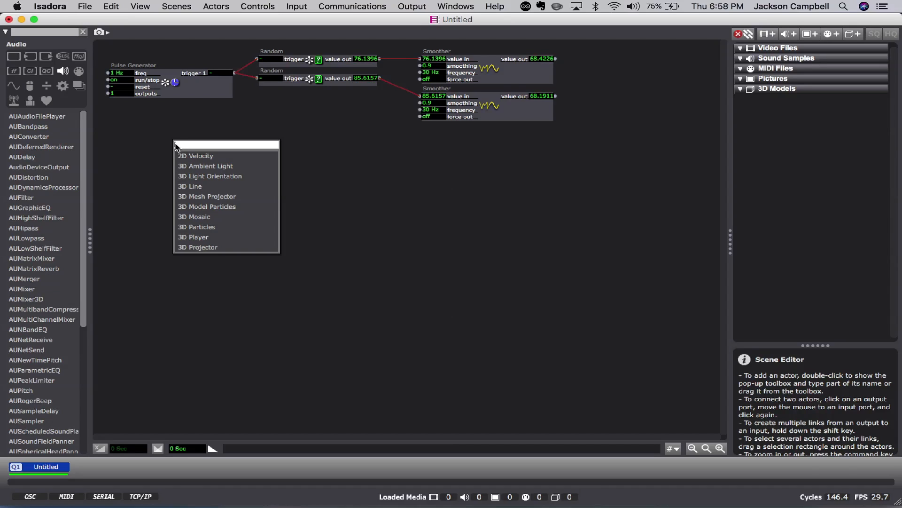
pyautogui.write('lim')
pyautogui.click(212, 156)
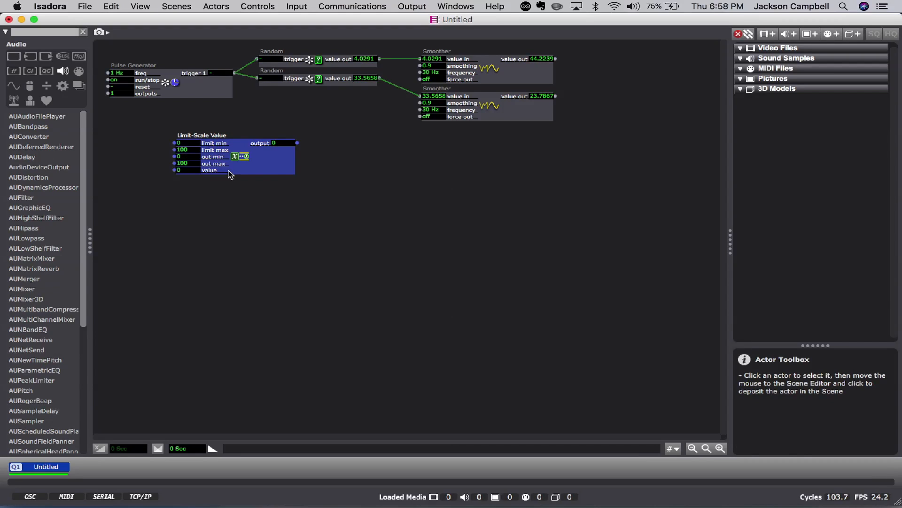
pyautogui.moveTo(274, 160); pyautogui.dragTo(274, 182)
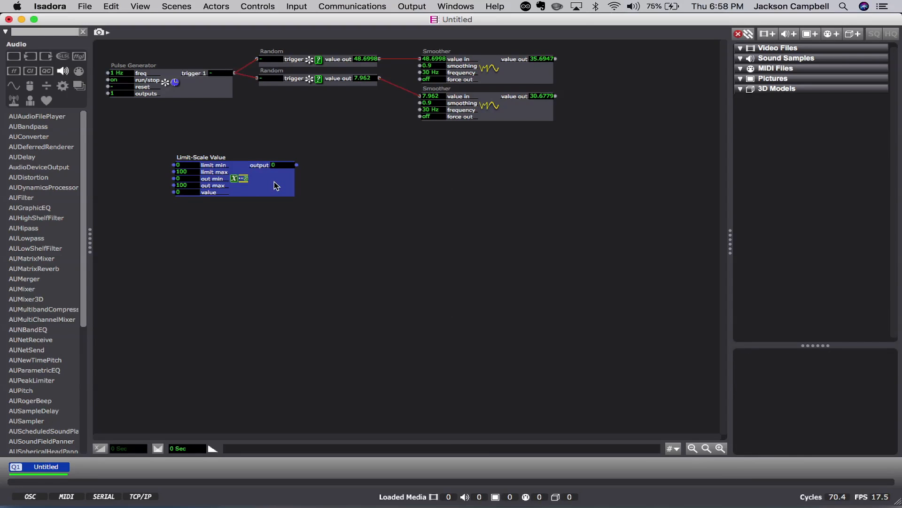
# Link the first Smoother's value out to the Limit-Scale Value's value input, routing the link around the actors with right-angle bends.
pyautogui.click(556, 59)
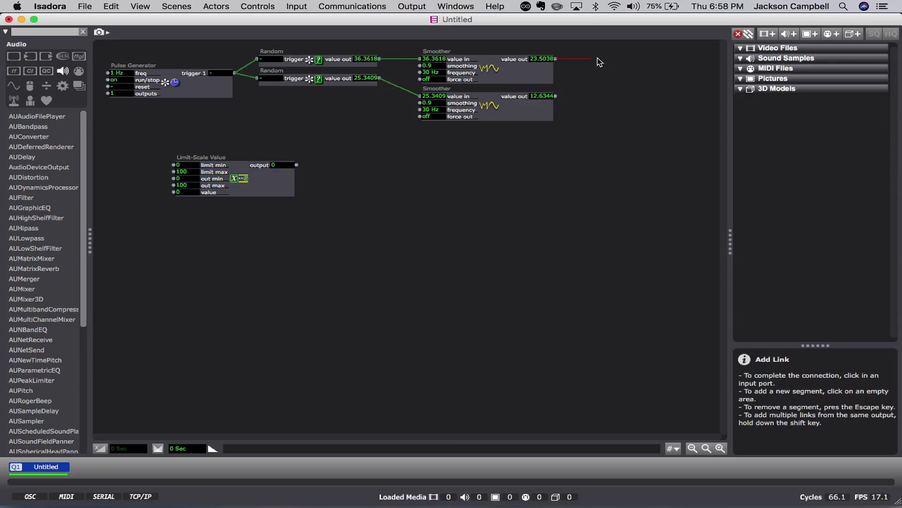
pyautogui.click(604, 59)
pyautogui.click(604, 138)
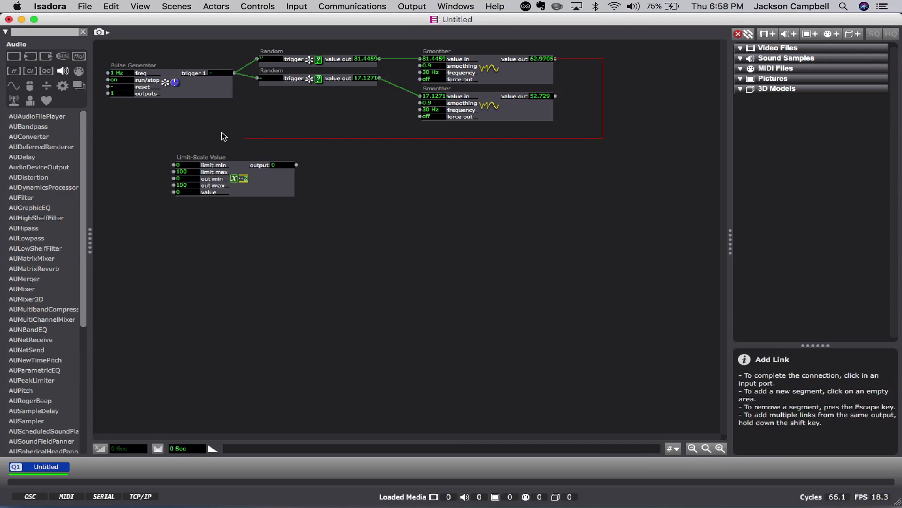
pyautogui.click(131, 138)
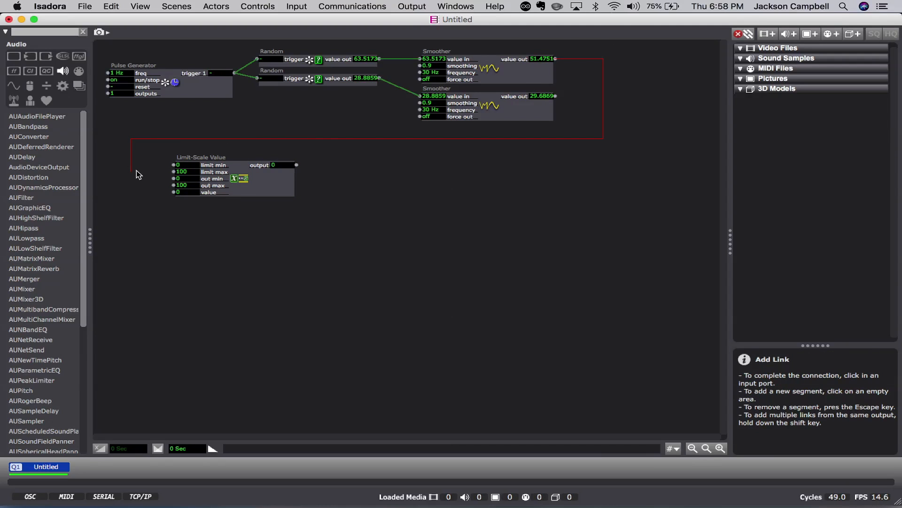
pyautogui.click(174, 192)
# Duplicate the Limit-Scale Value below the original and link the second Smoother's value out to its value input with a bent link.
pyautogui.moveTo(251, 196); pyautogui.dragTo(230, 232)
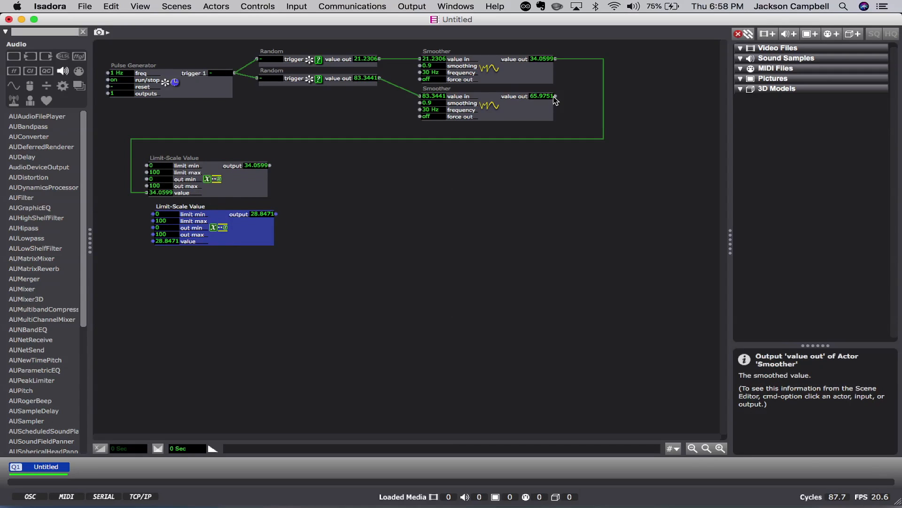
pyautogui.click(555, 96)
pyautogui.click(583, 97)
pyautogui.click(583, 129)
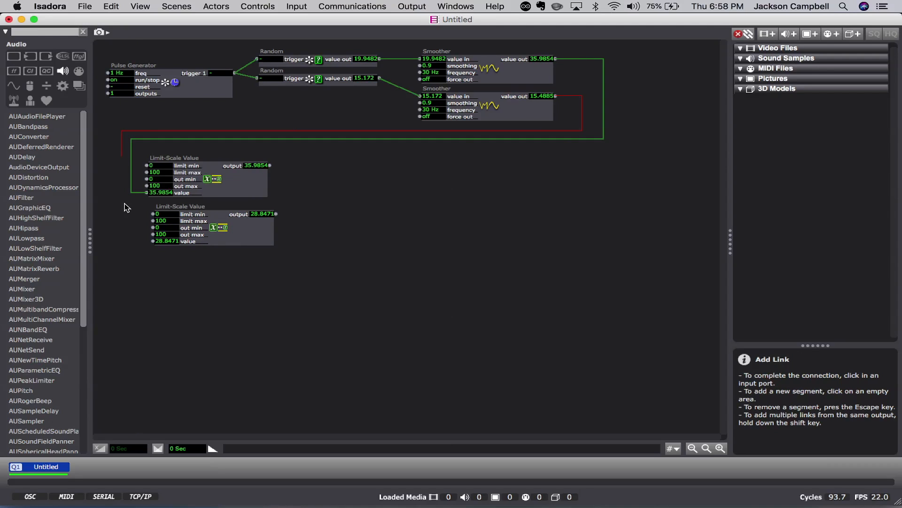
pyautogui.click(123, 241)
pyautogui.click(155, 241)
pyautogui.click(155, 242)
# Align the second Limit-Scale Value directly beneath the first one.
pyautogui.click(239, 233)
pyautogui.moveTo(239, 233); pyautogui.dragTo(233, 233)
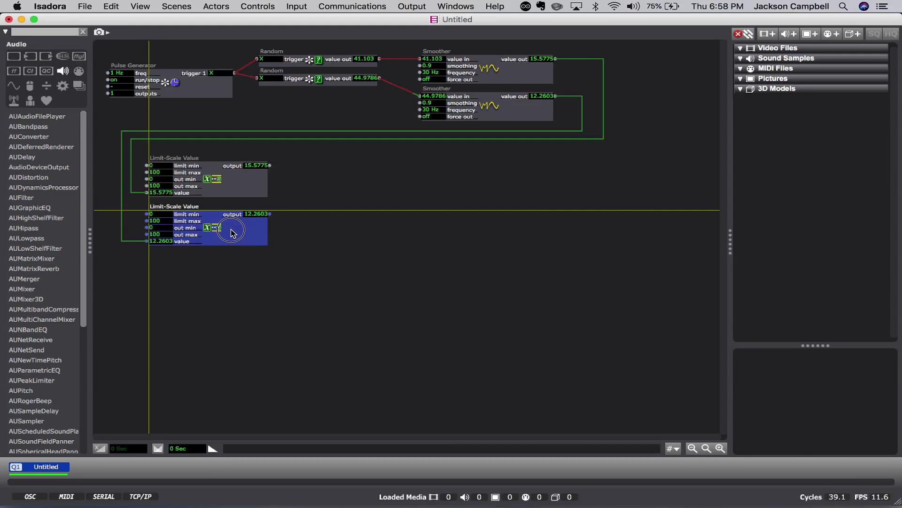
pyautogui.click(330, 240)
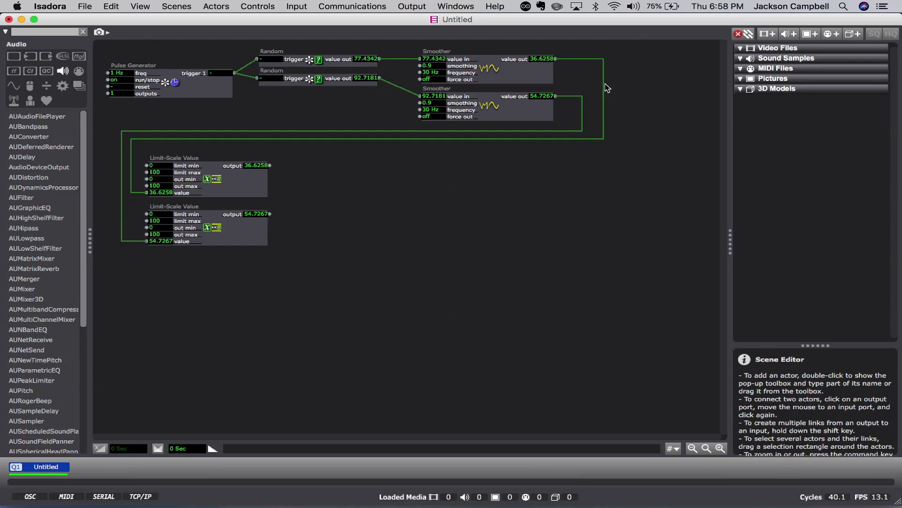
# Set the first Limit-Scale Value's out min to -50 and out max to 50.
pyautogui.click(156, 181)
pyautogui.write('-5')
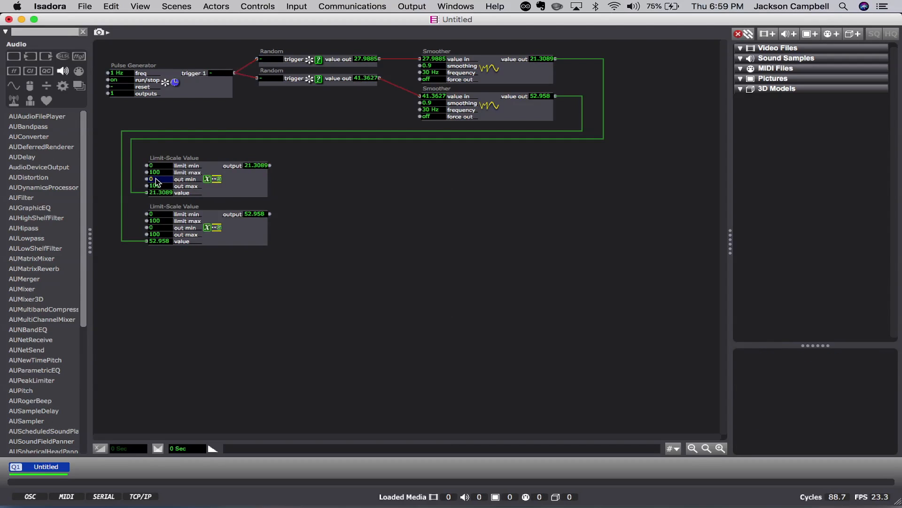
pyautogui.write('0')
pyautogui.click(157, 186)
pyautogui.write('50')
# Set the second Limit-Scale Value's out min to -50 and out max to 50.
pyautogui.click(154, 229)
pyautogui.write('-5')
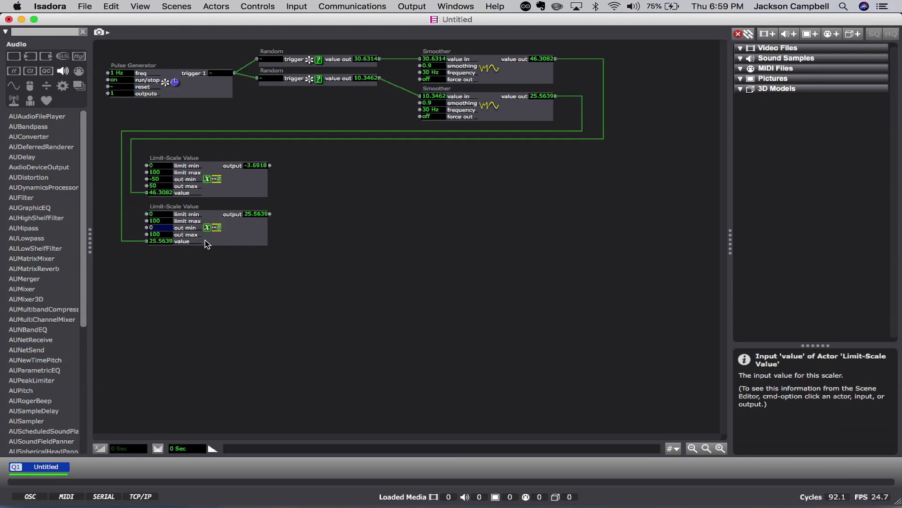
pyautogui.write('0')
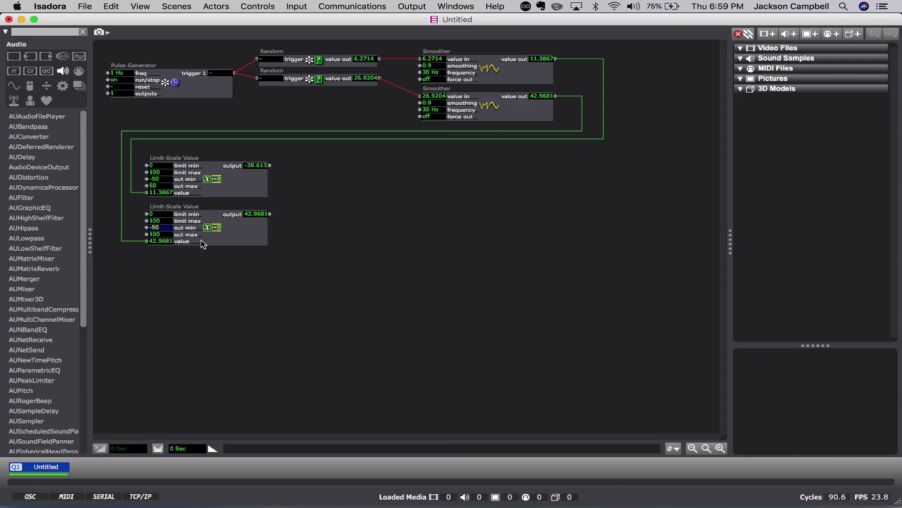
pyautogui.click(160, 235)
pyautogui.write('50')
pyautogui.press('Return')
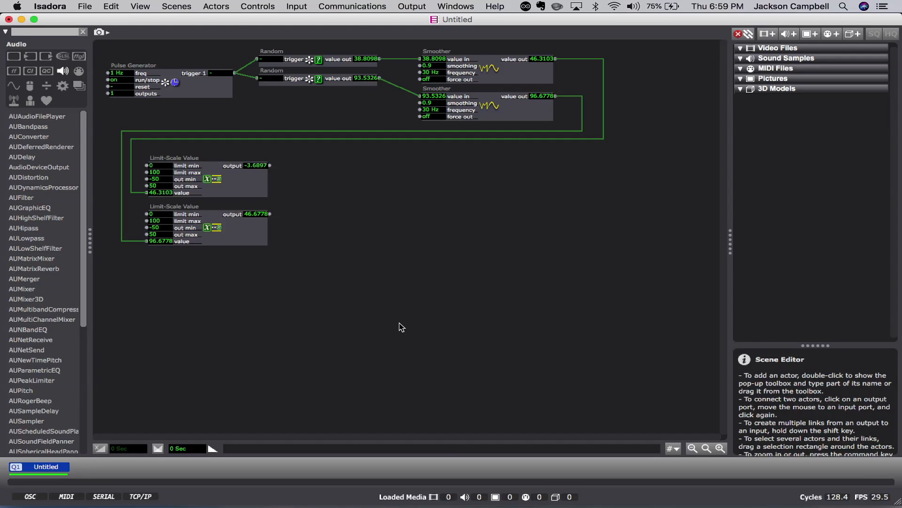
# Add a Lines actor, the second Lines entry among the "line" matches, and place it beside the two Limit-Scale Value actors.
pyautogui.doubleClick(413, 299)
pyautogui.write('line')
pyautogui.press('Down')
pyautogui.press('Down')
pyautogui.press('Down')
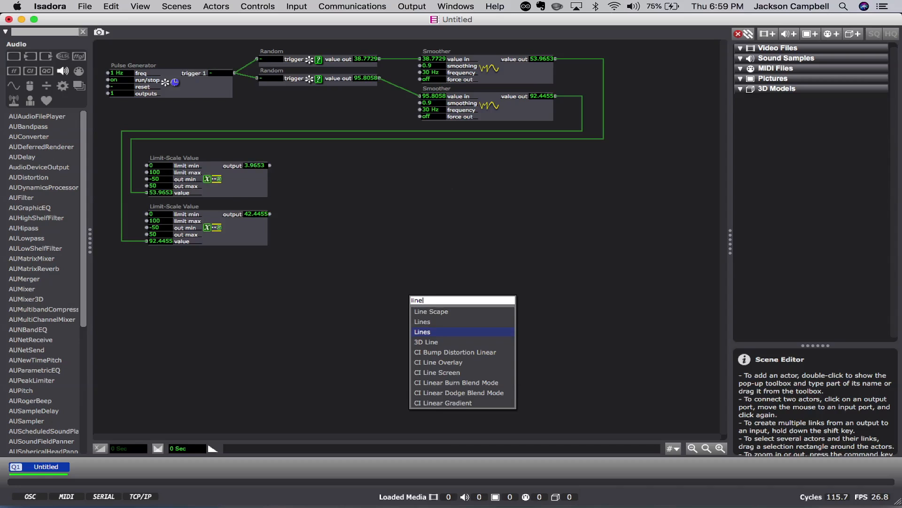
pyautogui.press('Return')
pyautogui.moveTo(516, 322); pyautogui.dragTo(496, 189)
pyautogui.moveTo(516, 221); pyautogui.dragTo(504, 218)
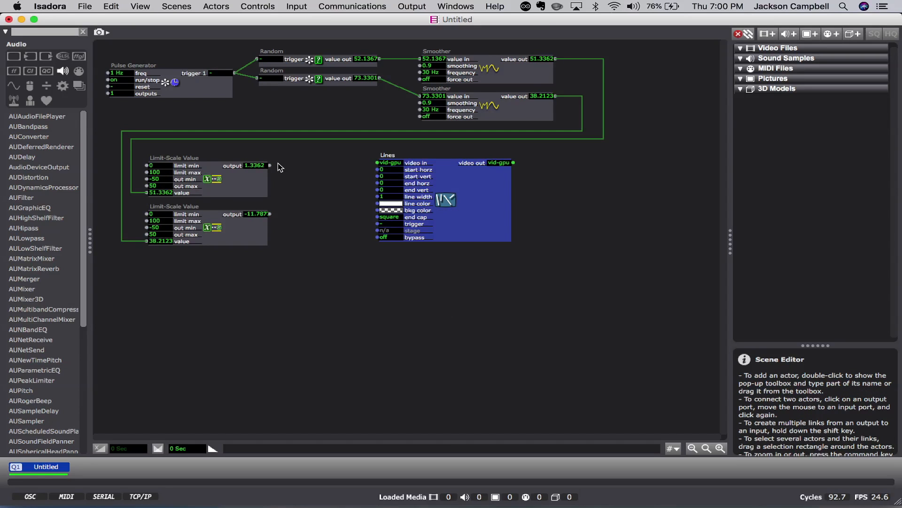
pyautogui.moveTo(475, 202); pyautogui.dragTo(508, 222)
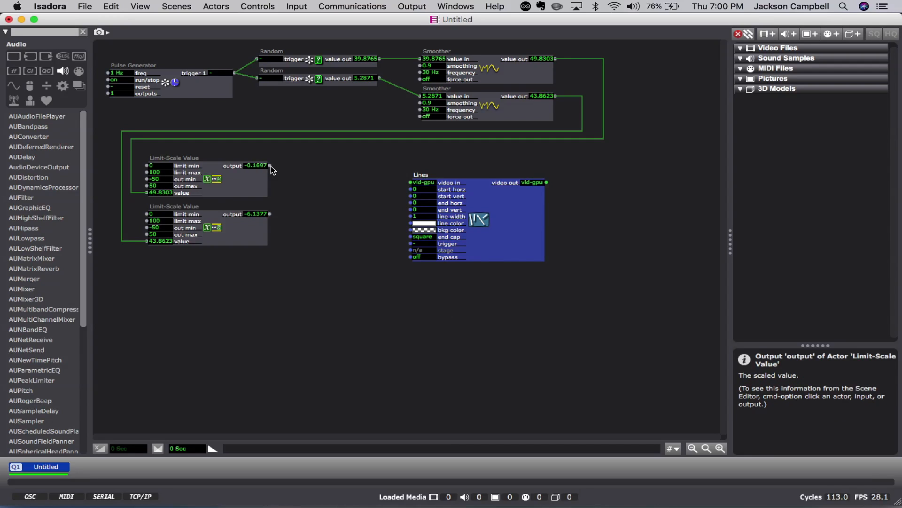
# Link the two Limit-Scale Value outputs to the Lines actor's end horz and end vert inputs, and shift the Lines actor closer.
pyautogui.click(271, 165)
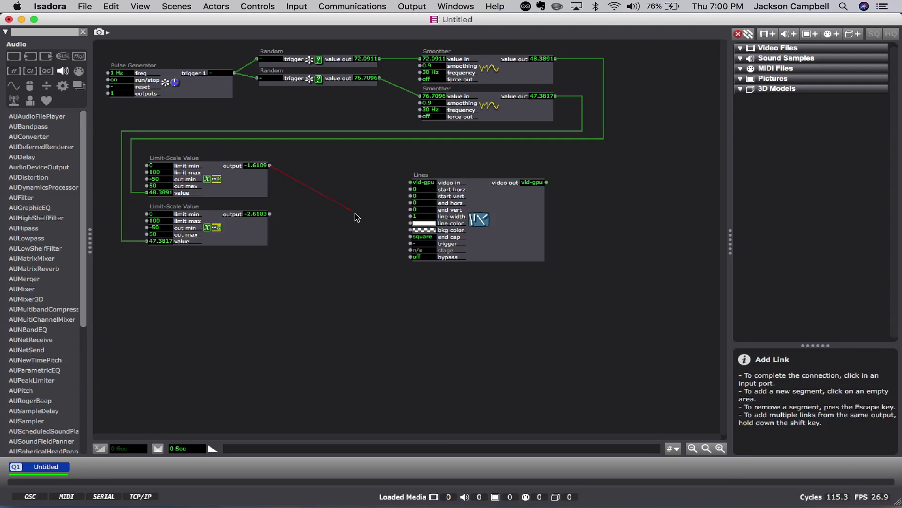
pyautogui.click(410, 203)
pyautogui.click(269, 214)
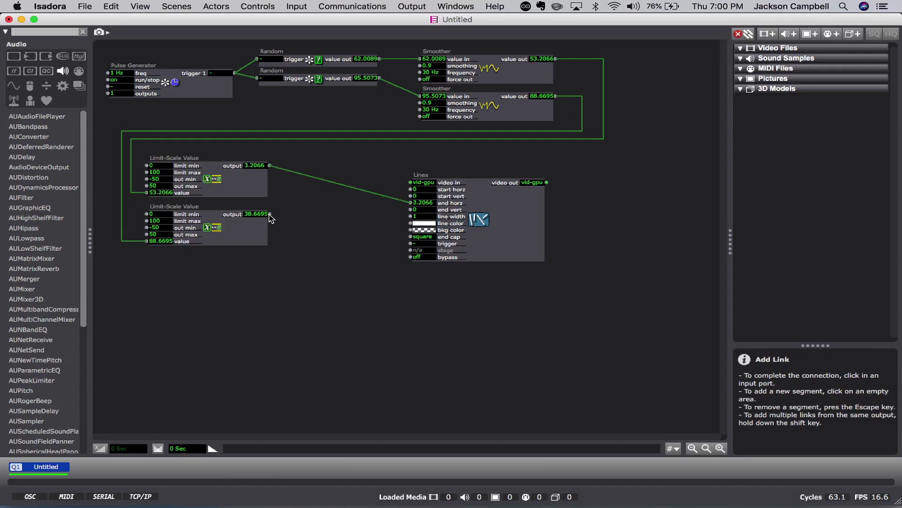
pyautogui.click(413, 209)
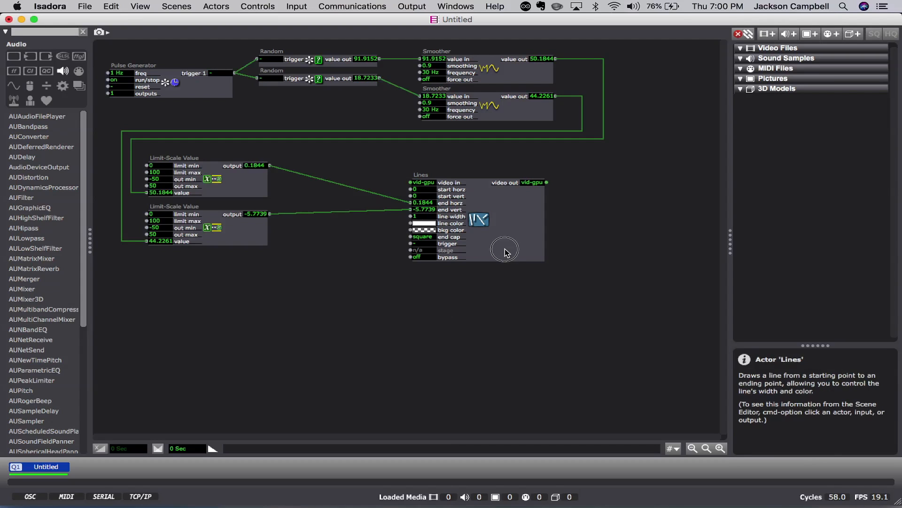
pyautogui.moveTo(506, 250); pyautogui.dragTo(482, 252)
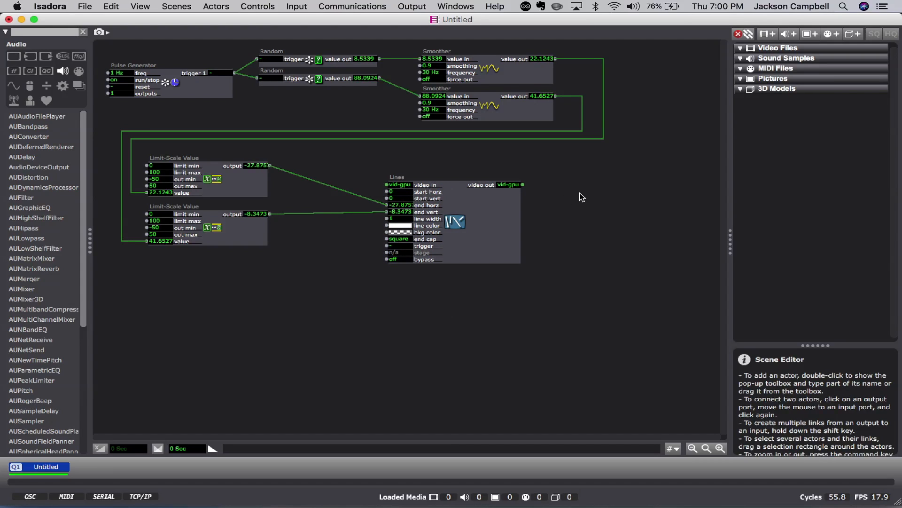
# Add a Projector actor to the right of the Lines actor.
pyautogui.doubleClick(593, 195)
pyautogui.write('proj')
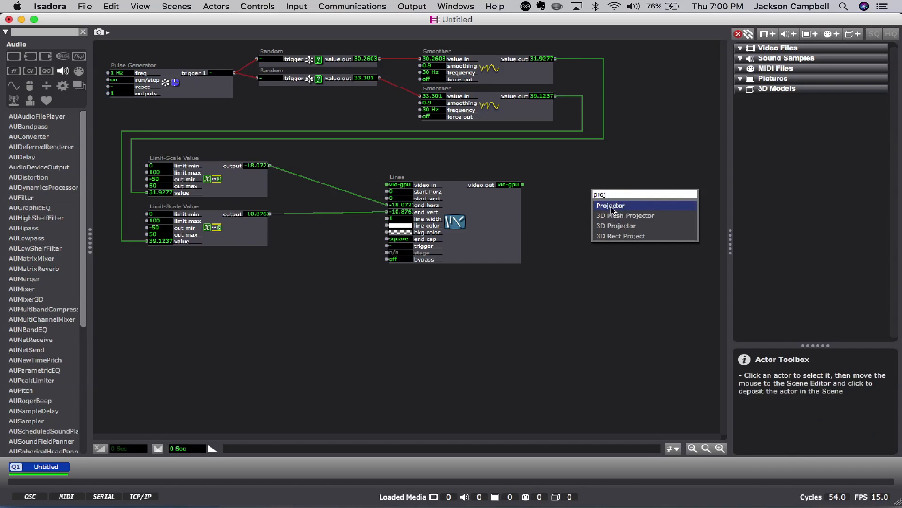
pyautogui.click(612, 210)
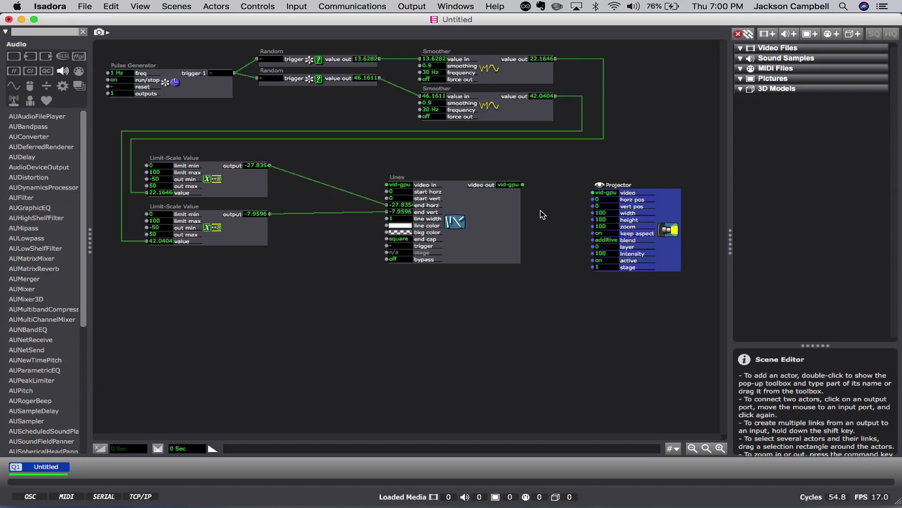
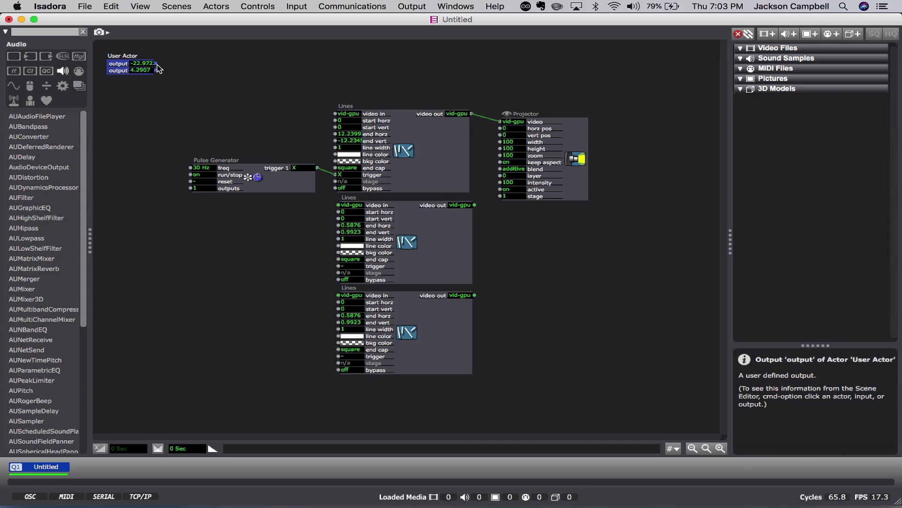
# Link the User Actor's first output to the topmost Lines actor's end horz and its second output to end vert.
pyautogui.click(156, 63)
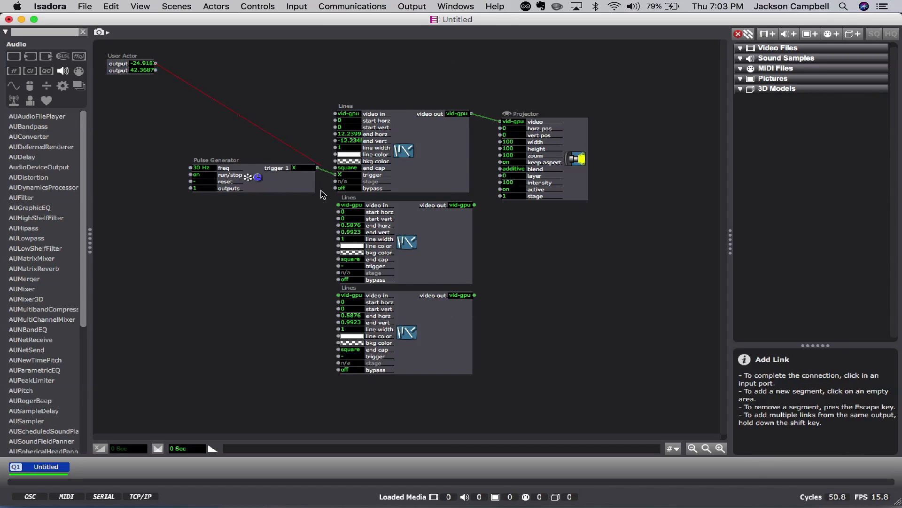
pyautogui.click(335, 135)
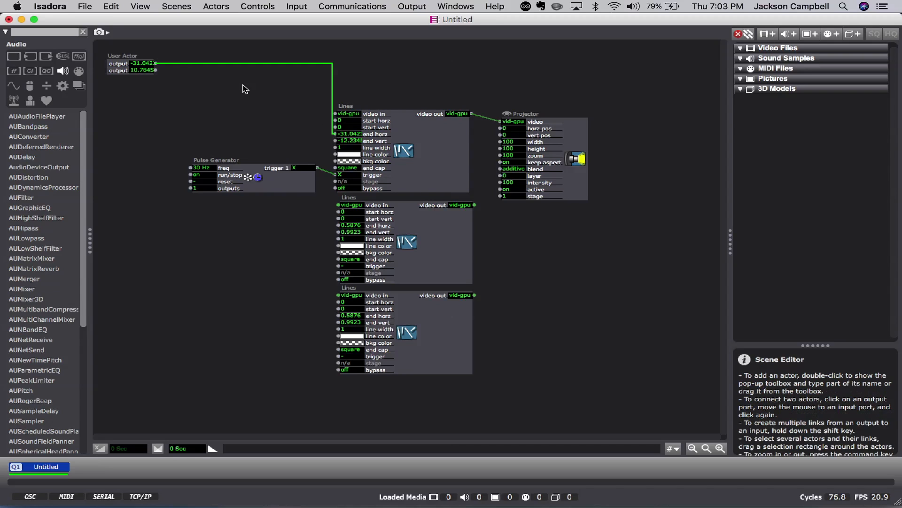
pyautogui.click(156, 71)
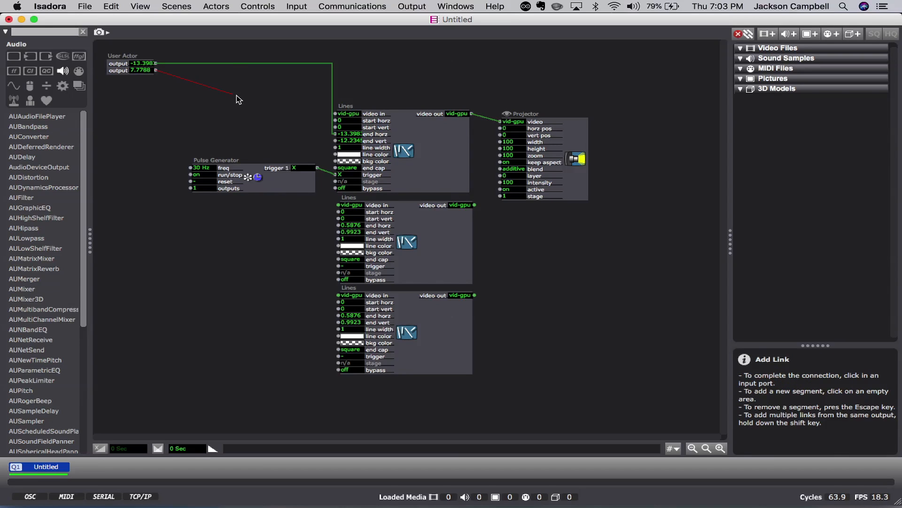
pyautogui.click(336, 140)
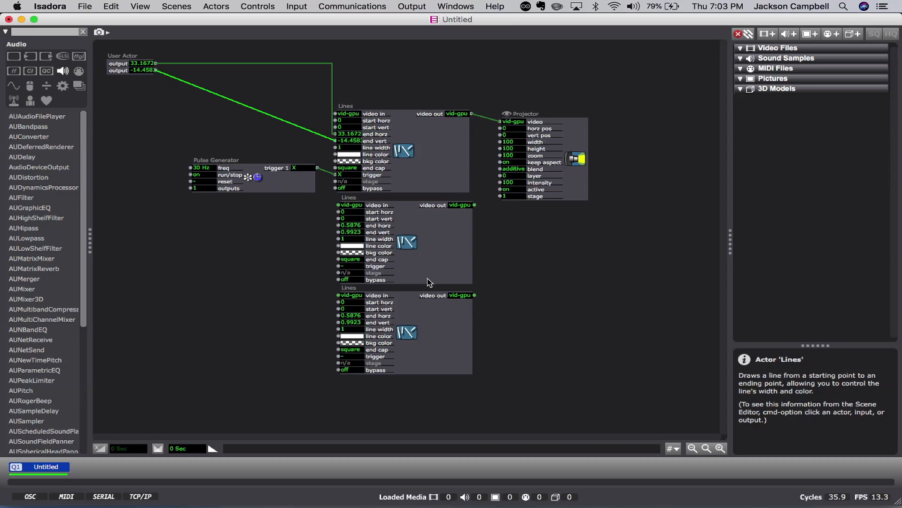
pyautogui.press('super+g')
pyautogui.press('super+g')
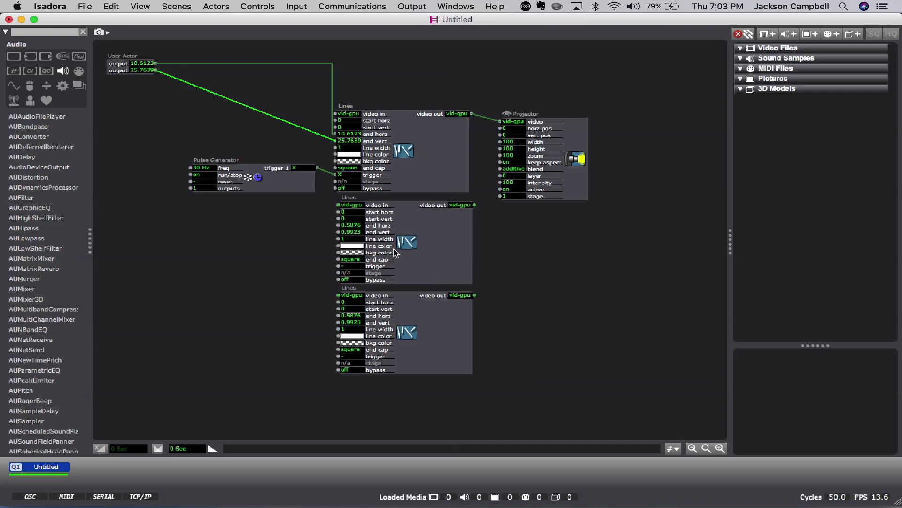
# Open the User Actor for editing and line up its two User Output actors beside the Limit-Scale Value outputs.
pyautogui.doubleClick(116, 74)
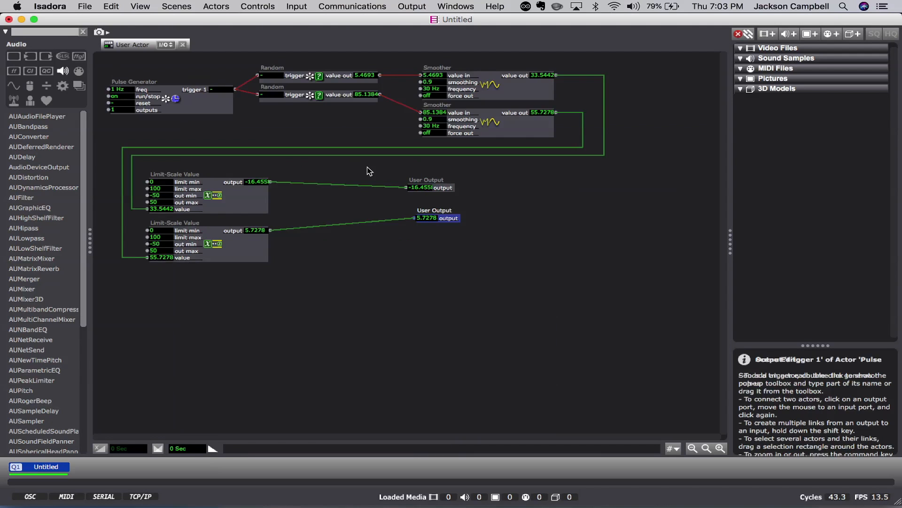
pyautogui.moveTo(438, 218); pyautogui.dragTo(454, 237)
pyautogui.click(457, 236)
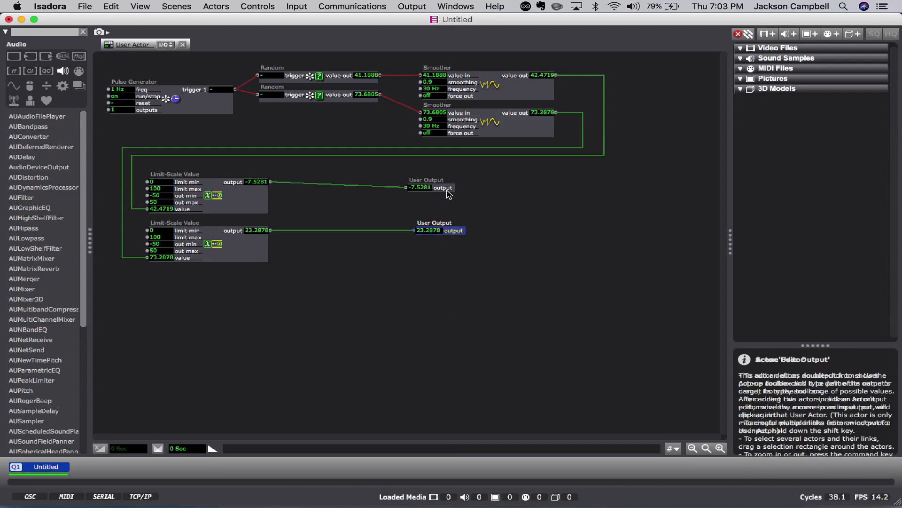
pyautogui.moveTo(449, 194); pyautogui.dragTo(448, 187)
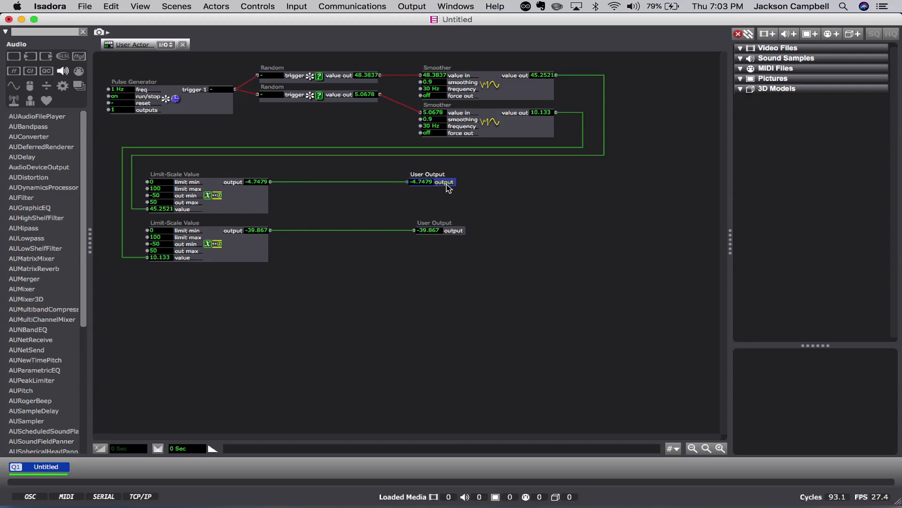
pyautogui.click(433, 176)
pyautogui.moveTo(434, 176); pyautogui.dragTo(440, 176)
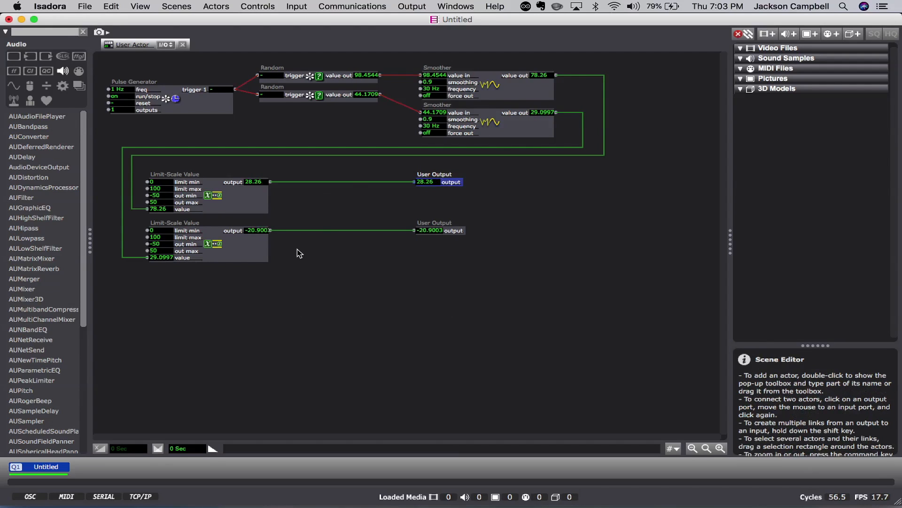
pyautogui.moveTo(445, 177); pyautogui.dragTo(434, 181)
pyautogui.moveTo(446, 224); pyautogui.dragTo(435, 224)
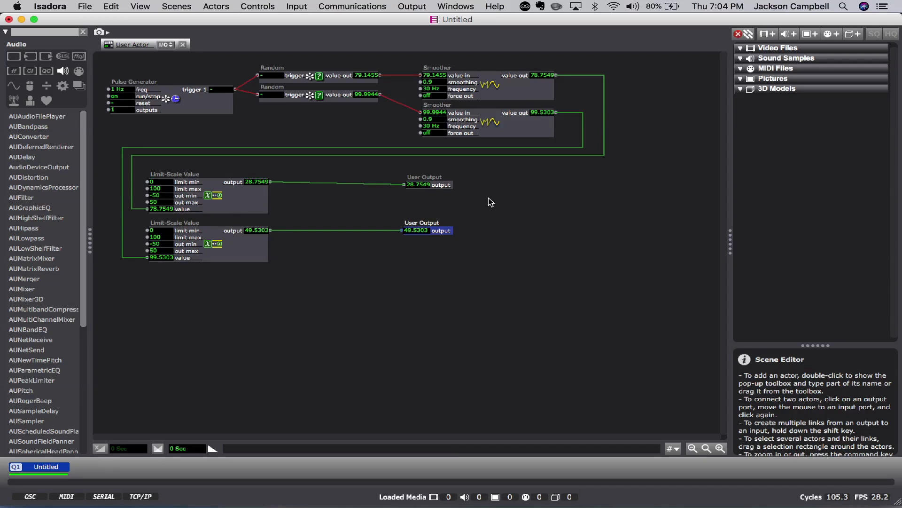
# Add a Calculator actor and place it to the right of the upper User Output, level with the first Limit-Scale Value.
pyautogui.doubleClick(463, 210)
pyautogui.write('cal')
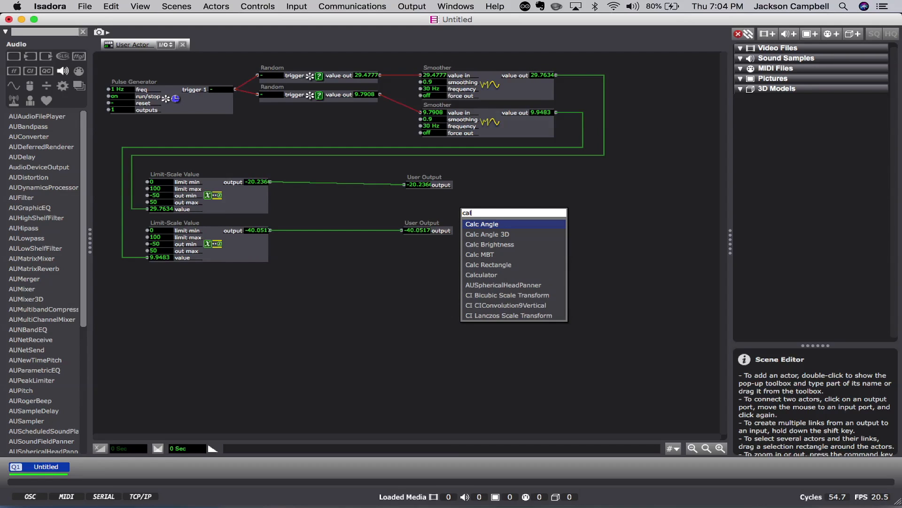
pyautogui.write('cu')
pyautogui.press('Return')
pyautogui.click(507, 201)
pyautogui.moveTo(529, 213); pyautogui.dragTo(551, 186)
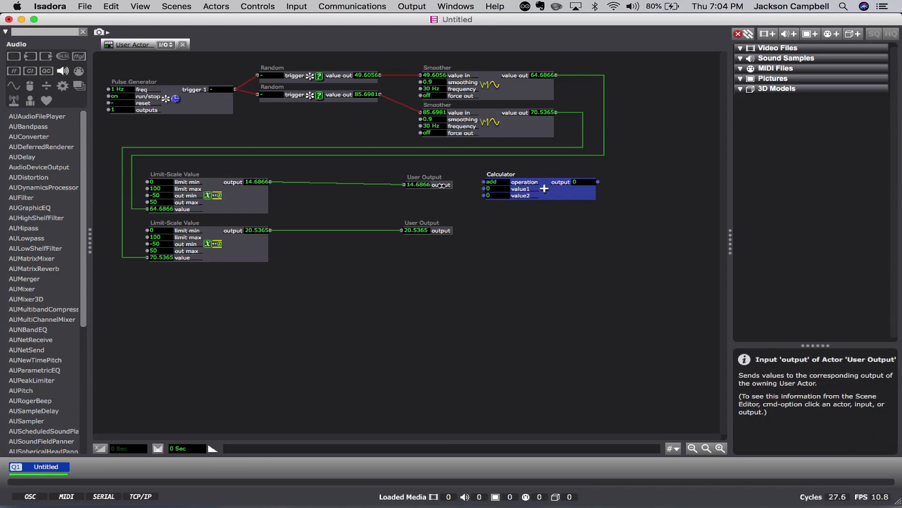
# Move both User Output actors to the right of the Calculator.
pyautogui.moveTo(426, 178); pyautogui.dragTo(666, 179)
pyautogui.moveTo(426, 229); pyautogui.dragTo(651, 215)
pyautogui.moveTo(613, 161); pyautogui.dragTo(619, 193)
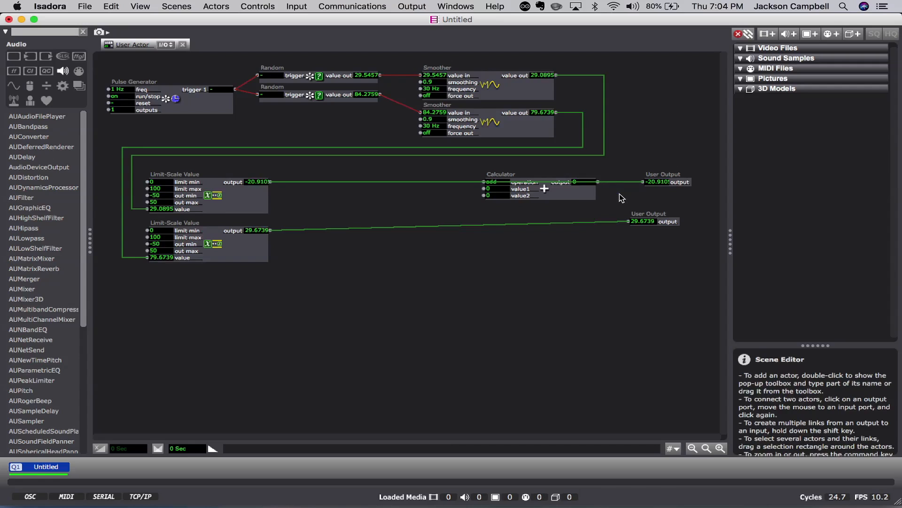
# Delete the links from the two Limit-Scale Value actors to the User Outputs.
pyautogui.click(619, 182)
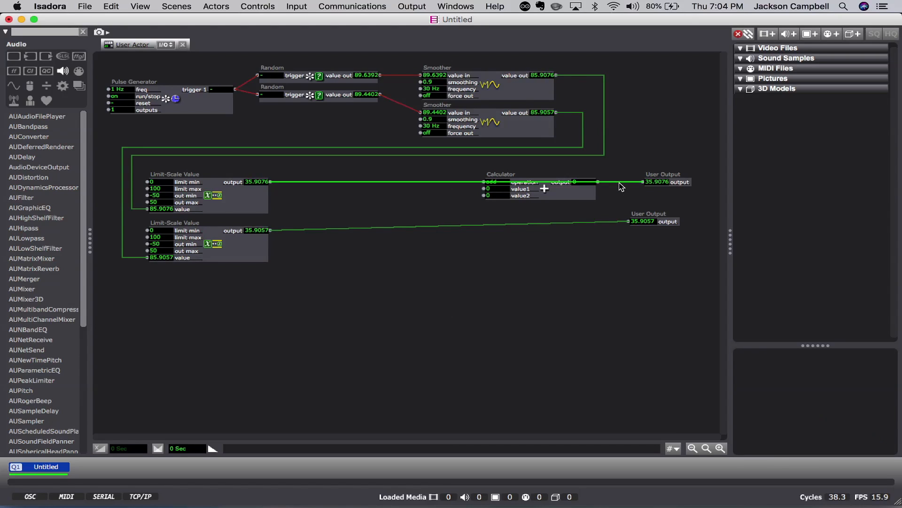
pyautogui.press('Delete')
pyautogui.click(608, 221)
pyautogui.press('Delete')
# Link the Calculator to the upper User Output, then duplicate it below and link the copy's output to the lower User Output.
pyautogui.click(598, 182)
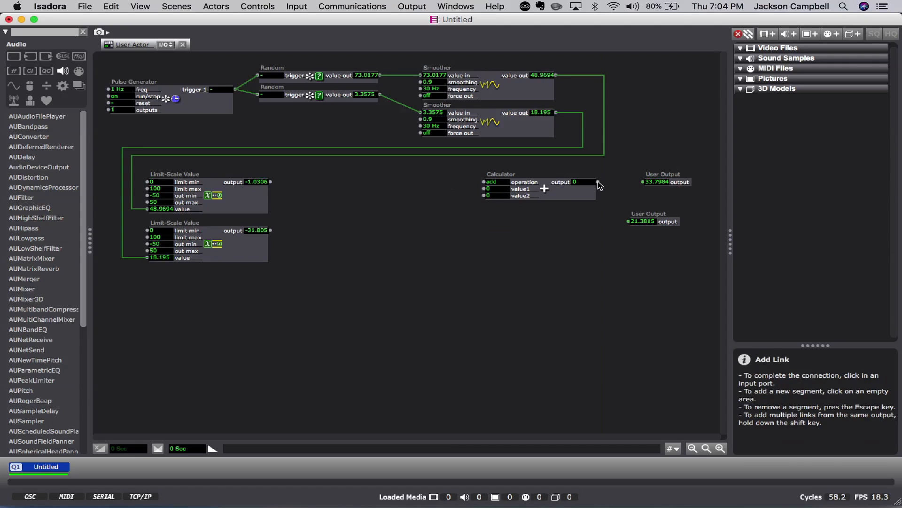
pyautogui.click(642, 182)
pyautogui.moveTo(557, 189); pyautogui.dragTo(547, 227)
pyautogui.click(592, 221)
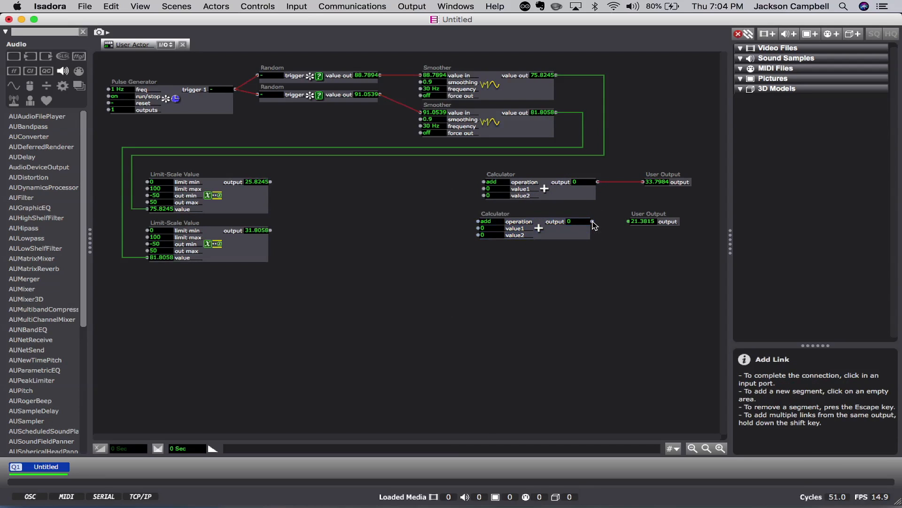
pyautogui.click(630, 222)
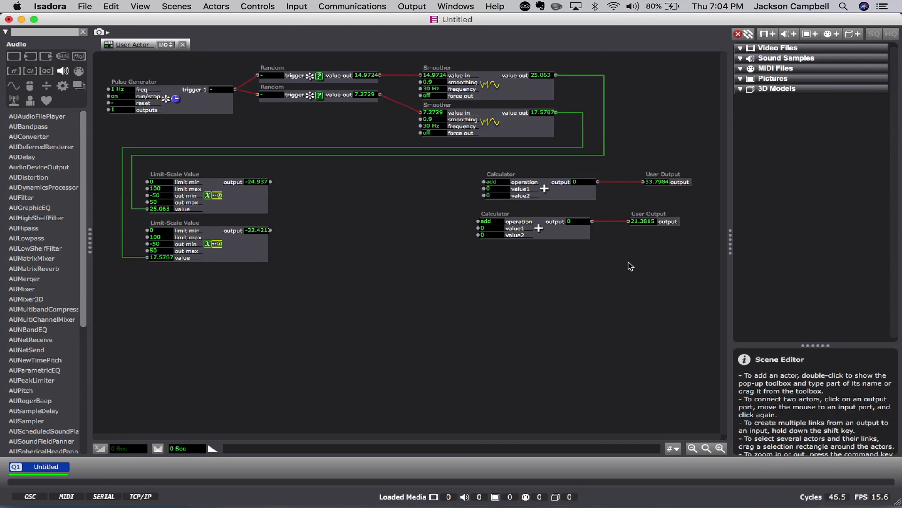
# Link each Limit-Scale Value output to the value1 input of its corresponding Calculator.
pyautogui.click(270, 182)
pyautogui.click(484, 189)
pyautogui.click(271, 230)
pyautogui.click(479, 228)
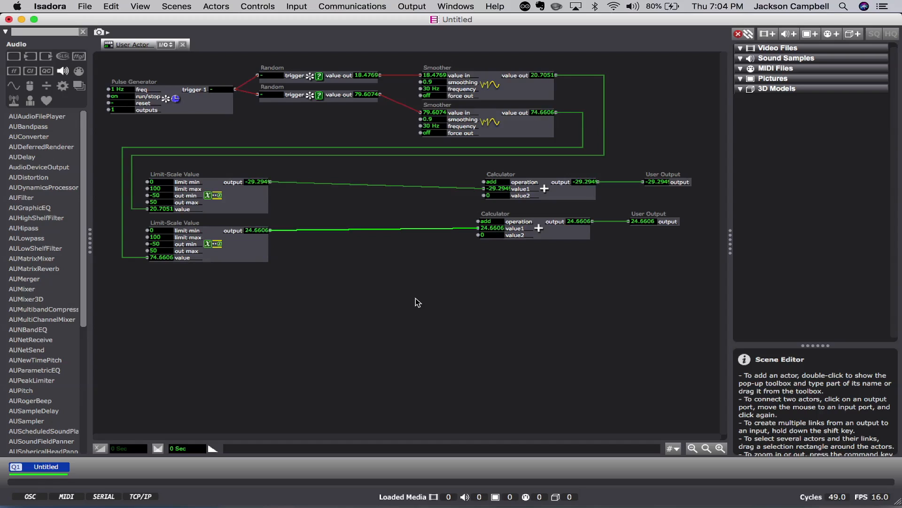
# Add a User Input actor below the Limit-Scale Value actors and name its property Center X.
pyautogui.doubleClick(224, 307)
pyautogui.write('user in')
pyautogui.click(249, 316)
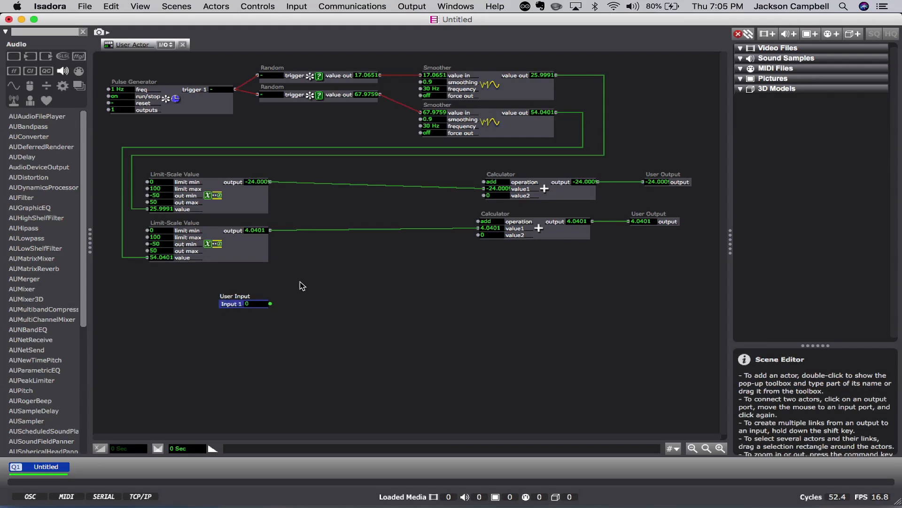
pyautogui.moveTo(231, 304)
pyautogui.mouseDown()
pyautogui.moveTo(289, 281)
pyautogui.moveTo(228, 314)
pyautogui.moveTo(229, 307)
pyautogui.mouseUp()
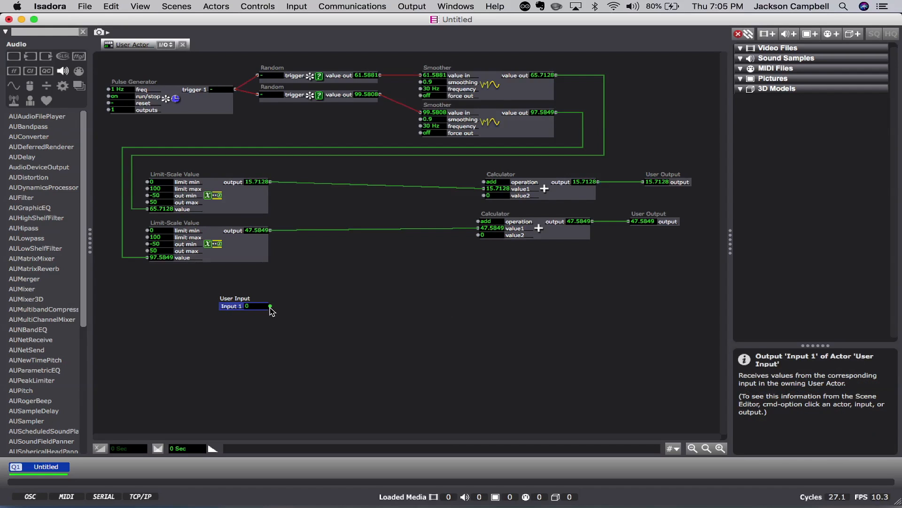
pyautogui.doubleClick(231, 307)
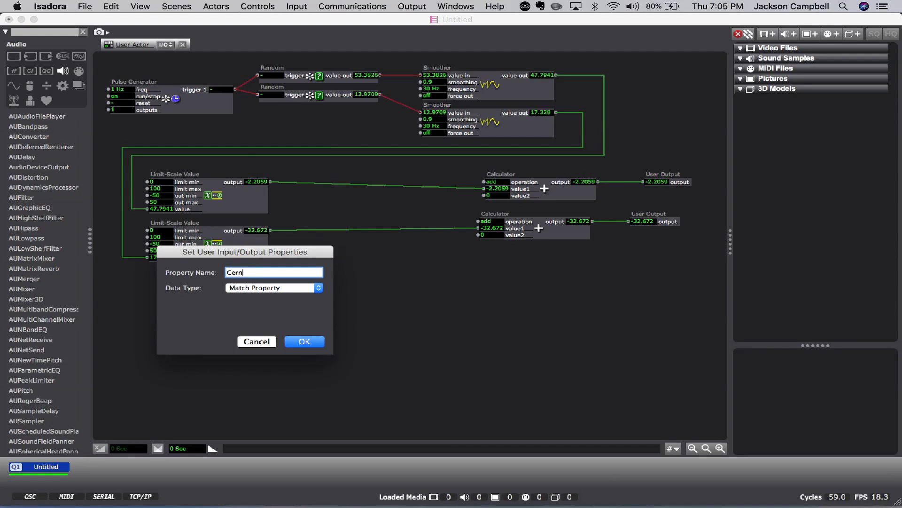
pyautogui.write('Center X')
pyautogui.click(299, 341)
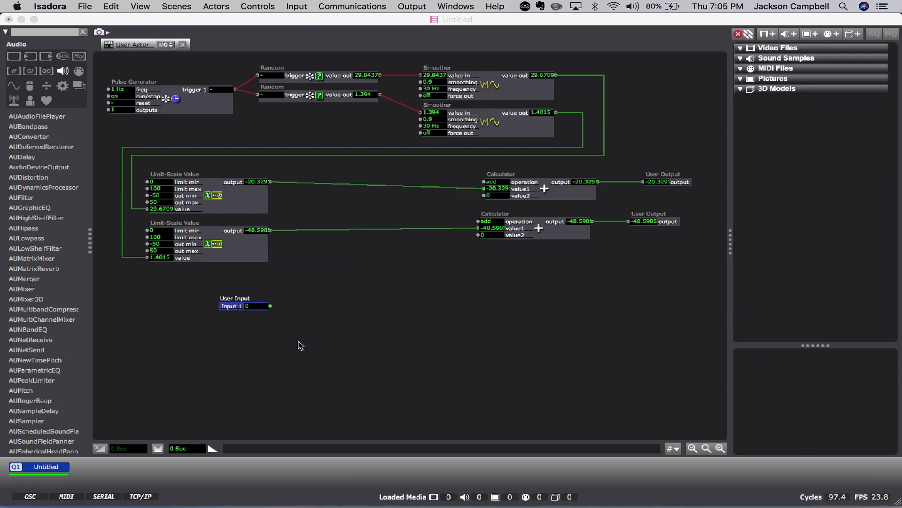
# Duplicate the Center X User Input, place the copy just below it and rename it Center Y.
pyautogui.press('super+d')
pyautogui.moveTo(234, 313); pyautogui.dragTo(235, 328)
pyautogui.click(235, 328)
pyautogui.doubleClick(235, 327)
pyautogui.click(269, 296)
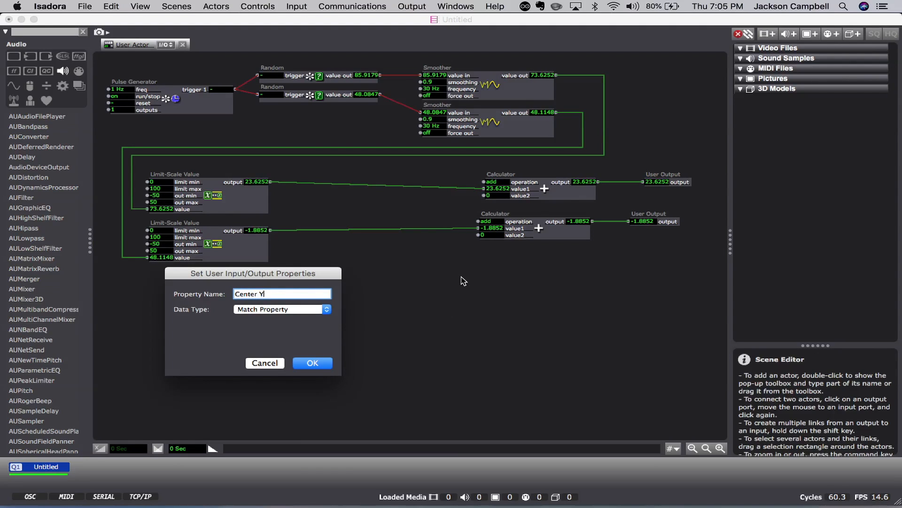
pyautogui.click(323, 364)
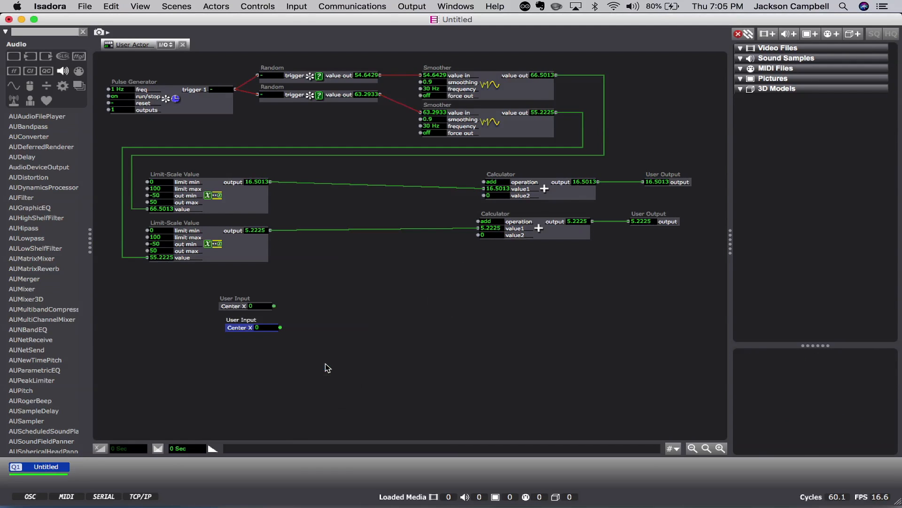
# Link Center X to the upper Calculator's value2 input and Center Y to the lower Calculator's value2 input.
pyautogui.click(274, 306)
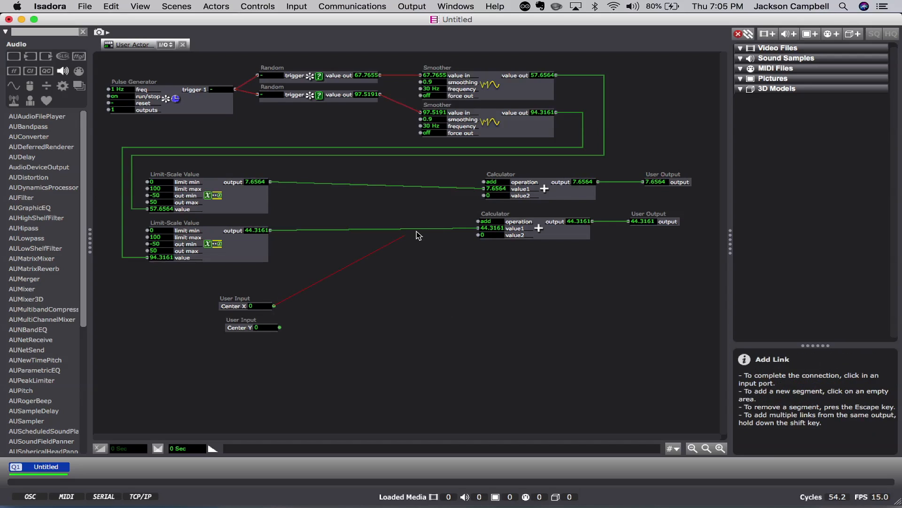
pyautogui.click(483, 195)
pyautogui.click(279, 327)
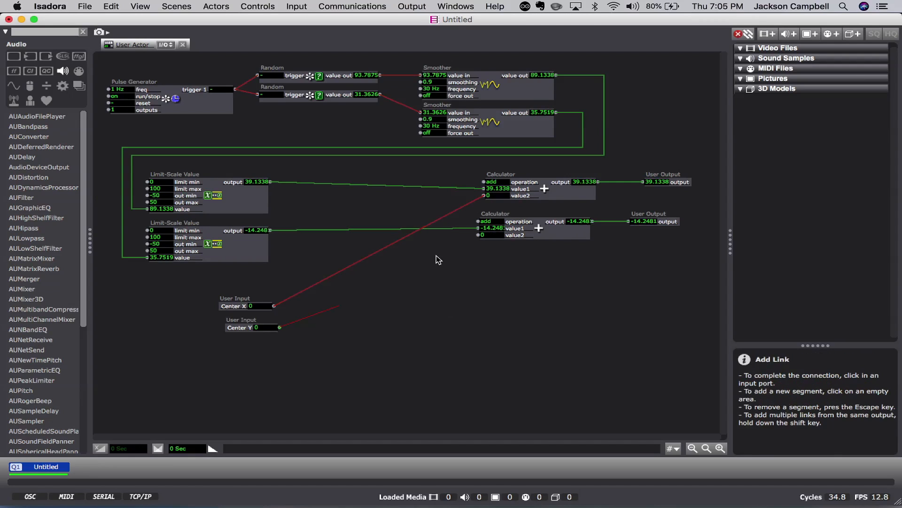
pyautogui.click(478, 235)
# Move the Center X and Center Y User Inputs next to the Calculators they feed.
pyautogui.moveTo(230, 307); pyautogui.dragTo(391, 205)
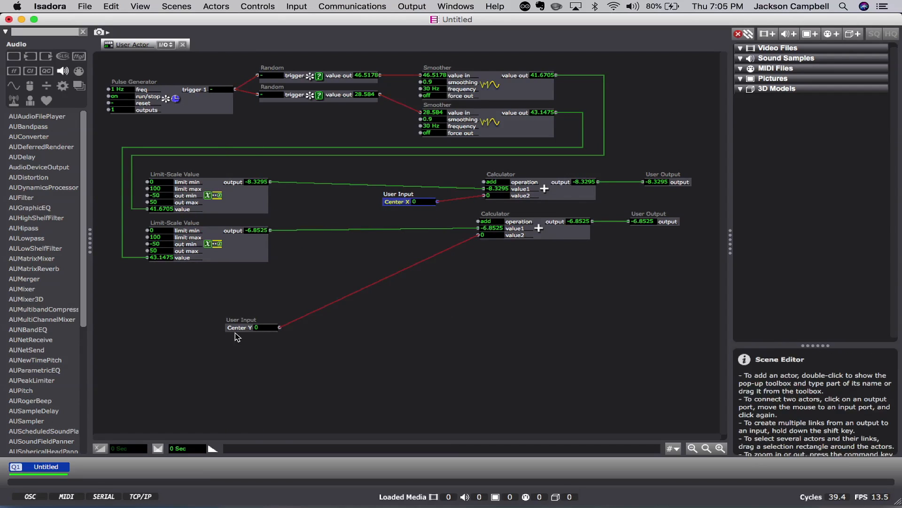
pyautogui.moveTo(244, 328); pyautogui.dragTo(389, 245)
pyautogui.click(459, 282)
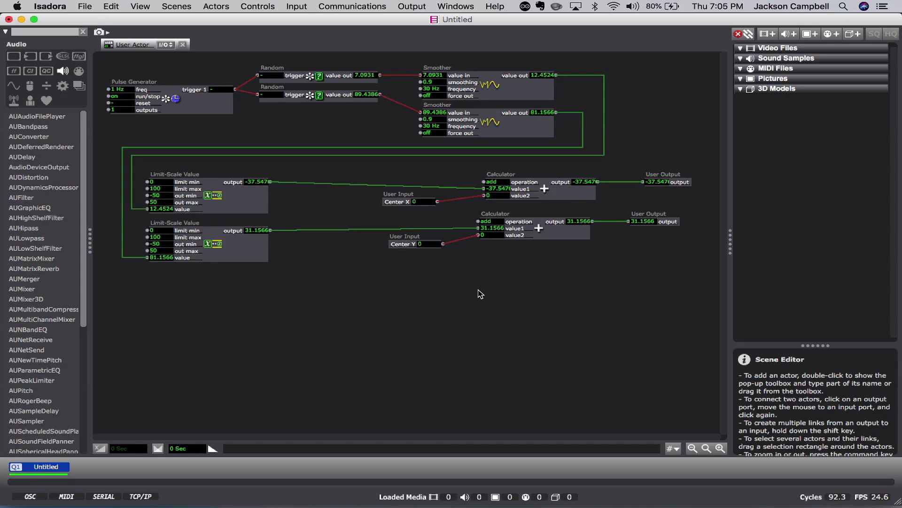
# Shift all actors of the patch to the right to free space along its left side.
pyautogui.moveTo(186, 226)
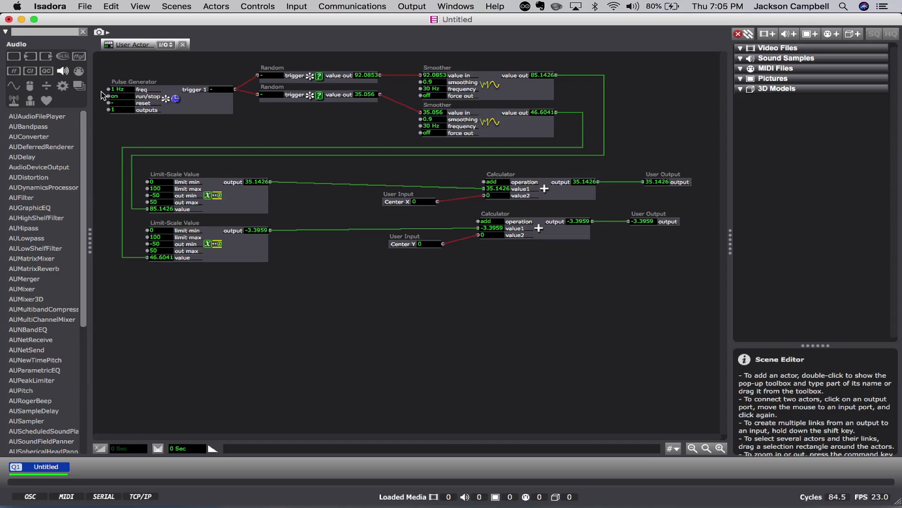
pyautogui.press('super+a')
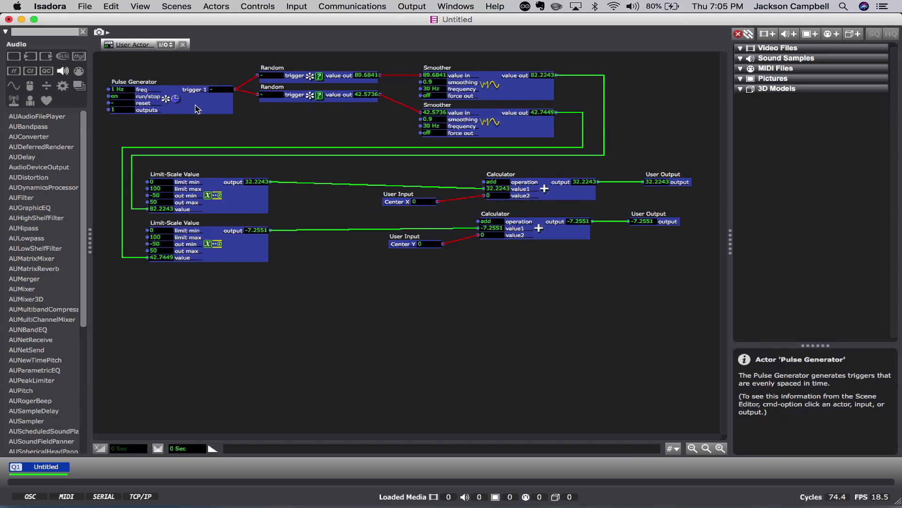
pyautogui.moveTo(209, 111); pyautogui.dragTo(245, 111)
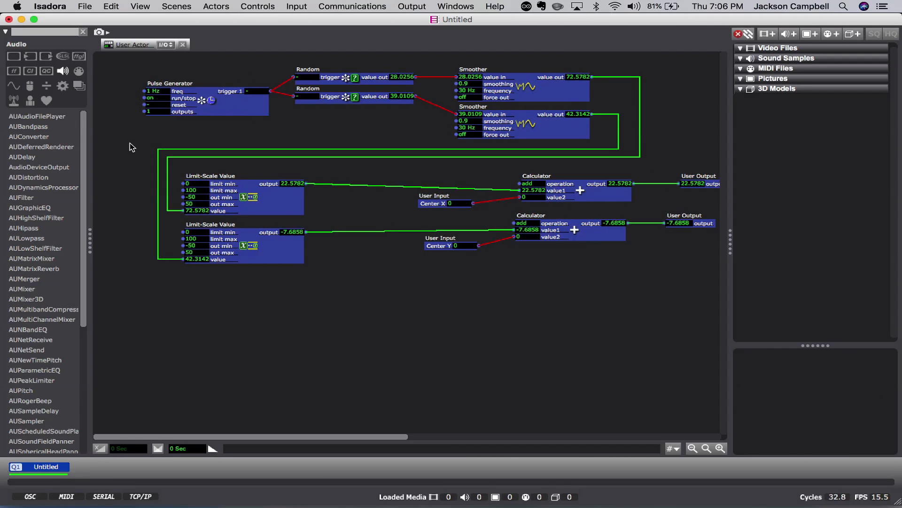
pyautogui.click(112, 148)
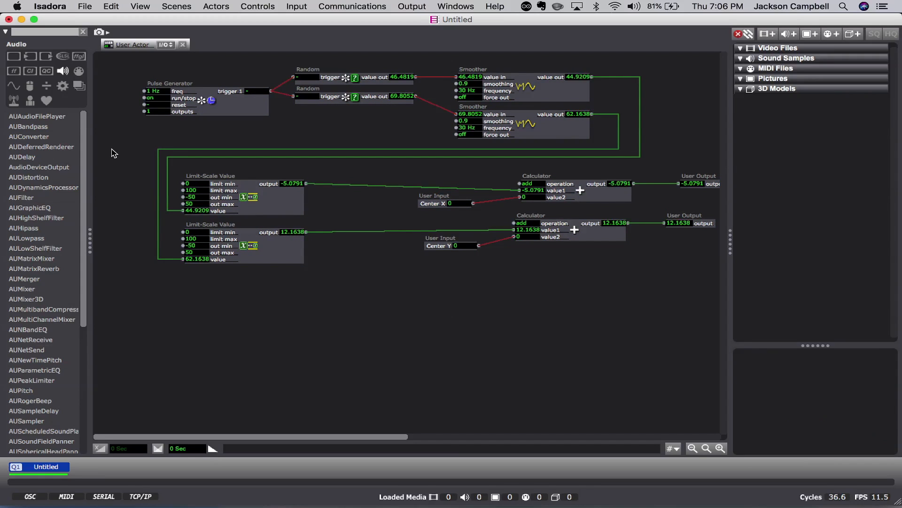
# Add a User Input actor below the Pulse Generator and link it to the upper Limit-Scale Value's limit min.
pyautogui.doubleClick(112, 153)
pyautogui.write('user')
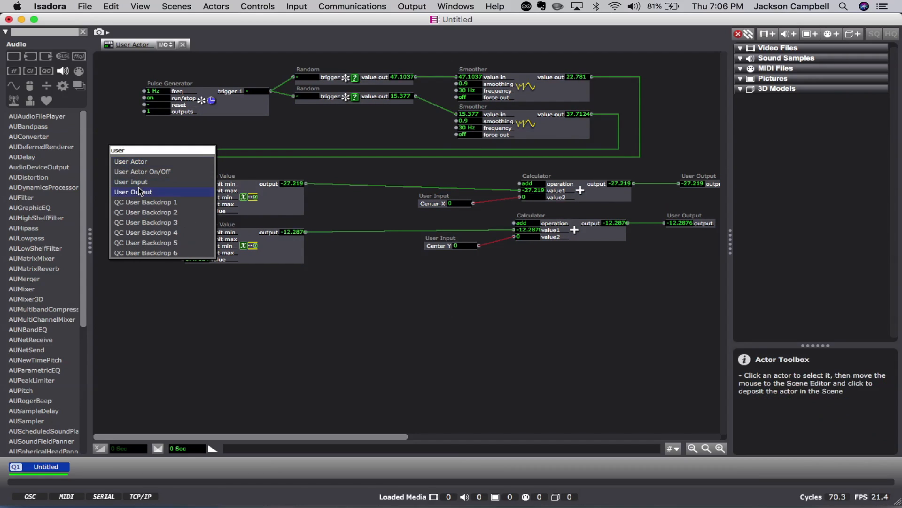
pyautogui.press('Down')
pyautogui.press('Down')
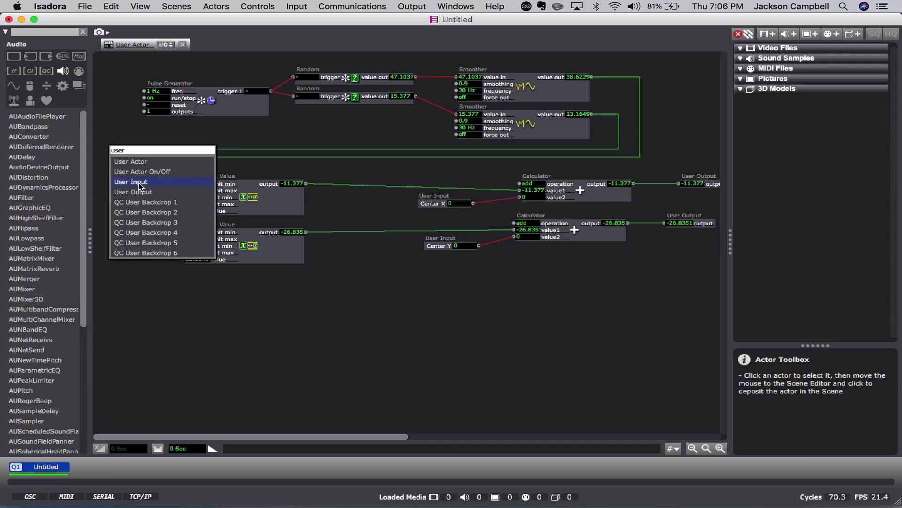
pyautogui.press('Return')
pyautogui.moveTo(135, 149); pyautogui.dragTo(117, 143)
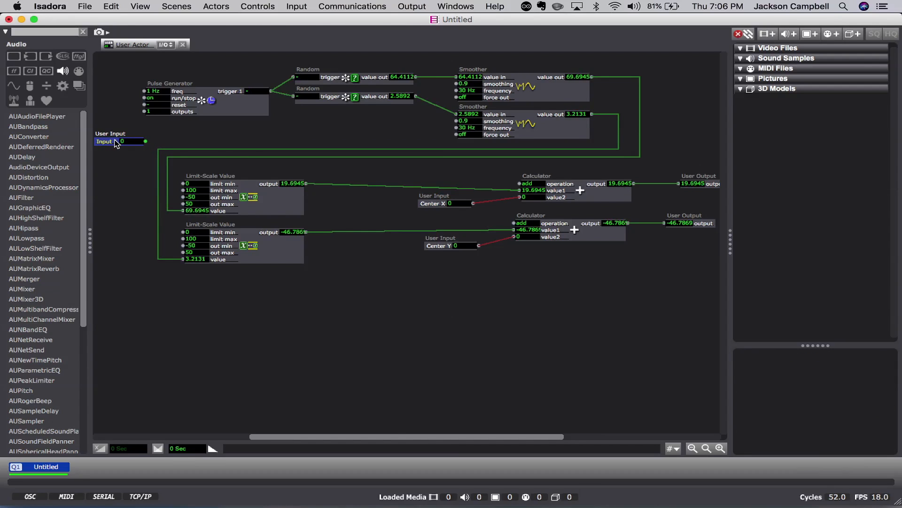
pyautogui.click(145, 141)
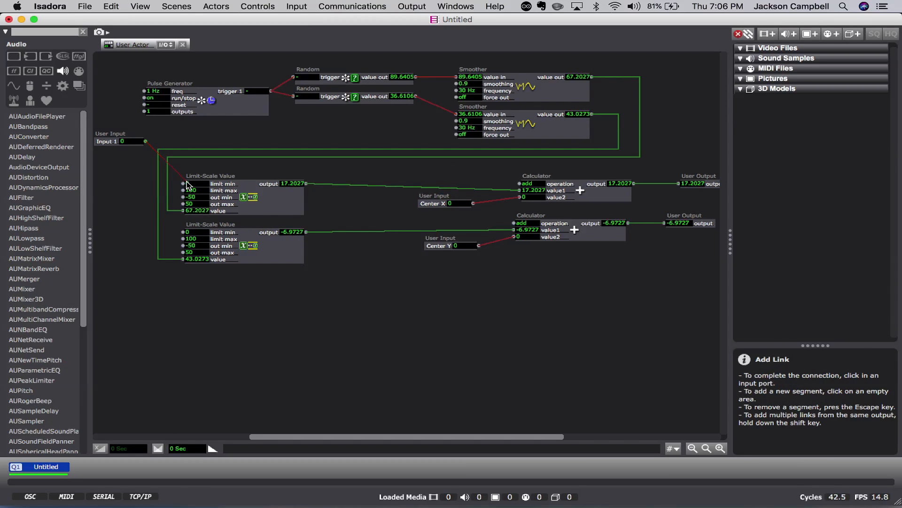
pyautogui.click(187, 183)
# Rename the User Input linked to limit min as X limit min.
pyautogui.doubleClick(110, 141)
pyautogui.click(103, 108)
pyautogui.write('X limit min')
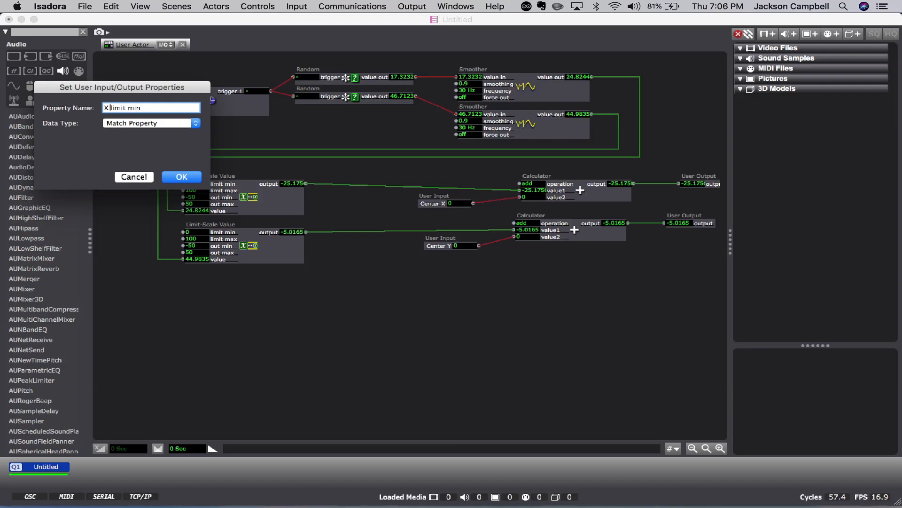
pyautogui.click(173, 177)
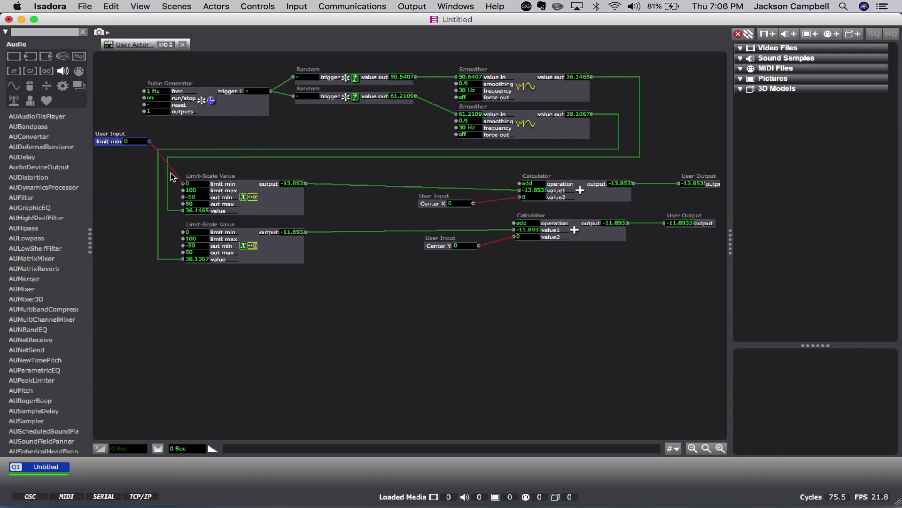
# Duplicate the X limit min User Input below itself and link the copy to the upper Limit-Scale Value's limit max.
pyautogui.moveTo(112, 141); pyautogui.dragTo(115, 162)
pyautogui.click(156, 162)
pyautogui.click(183, 190)
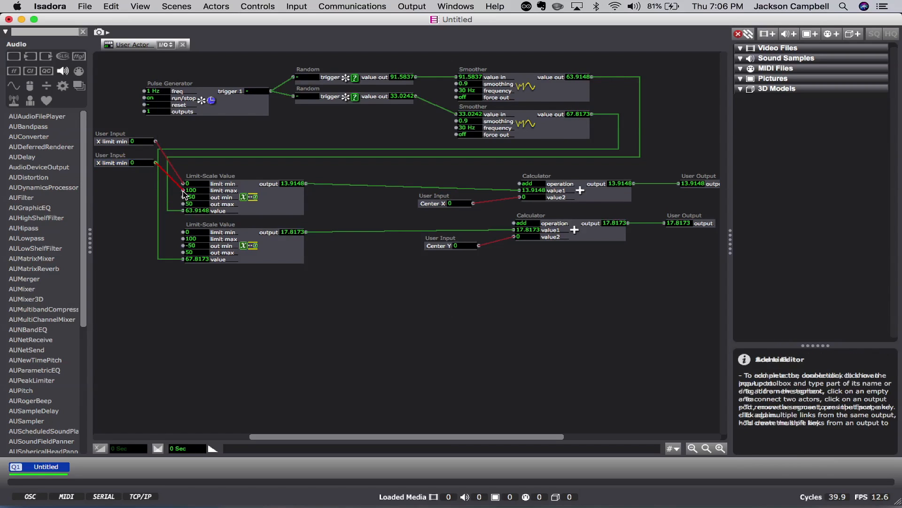
# Rename the User Input linked to limit max as X limit max.
pyautogui.doubleClick(115, 165)
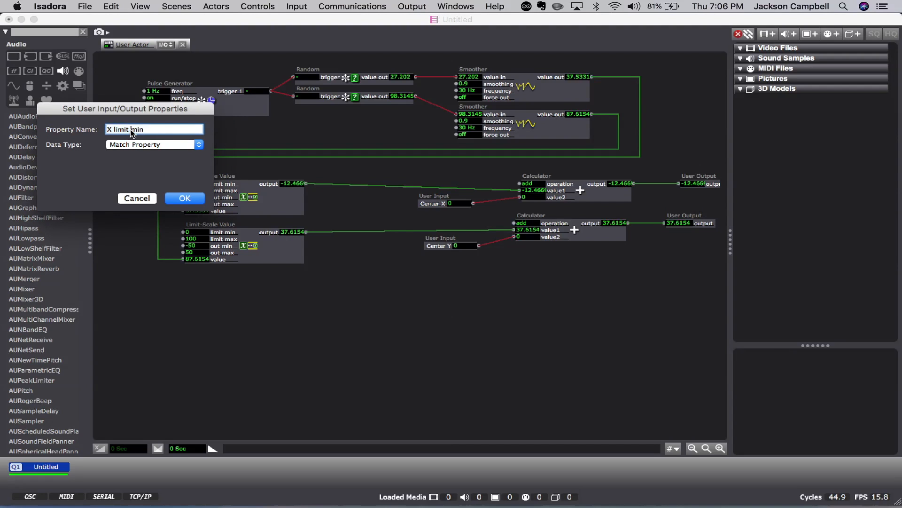
pyautogui.click(144, 130)
pyautogui.doubleClick(140, 129)
pyautogui.write('Max')
pyautogui.press('BackSpace')
pyautogui.press('BackSpace')
pyautogui.press('BackSpace')
pyautogui.write('max')
pyautogui.click(173, 197)
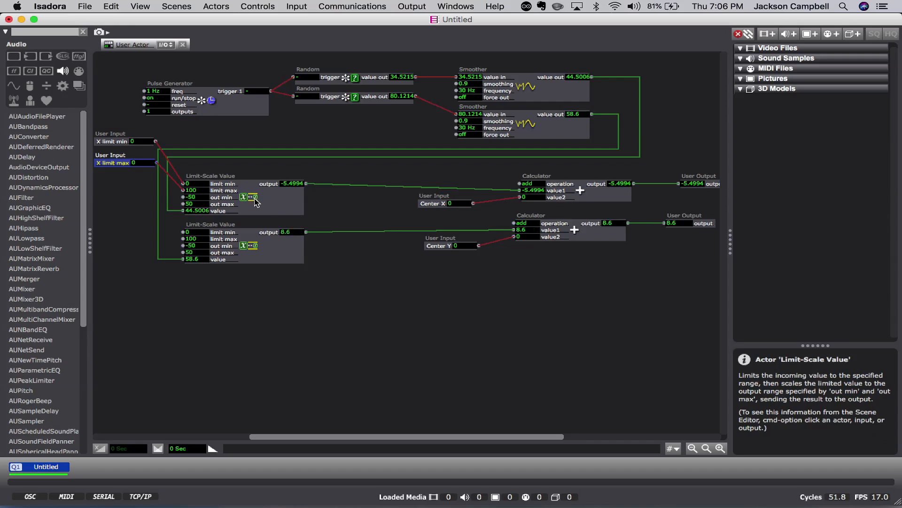
# Move the upper Limit-Scale Value actor slightly to the right, away from the User Inputs.
pyautogui.moveTo(258, 203); pyautogui.dragTo(287, 203)
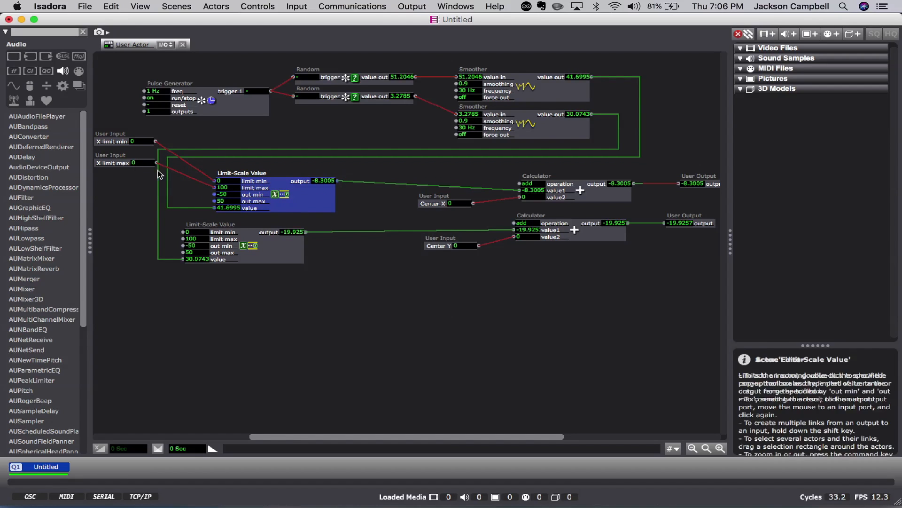
pyautogui.click(121, 164)
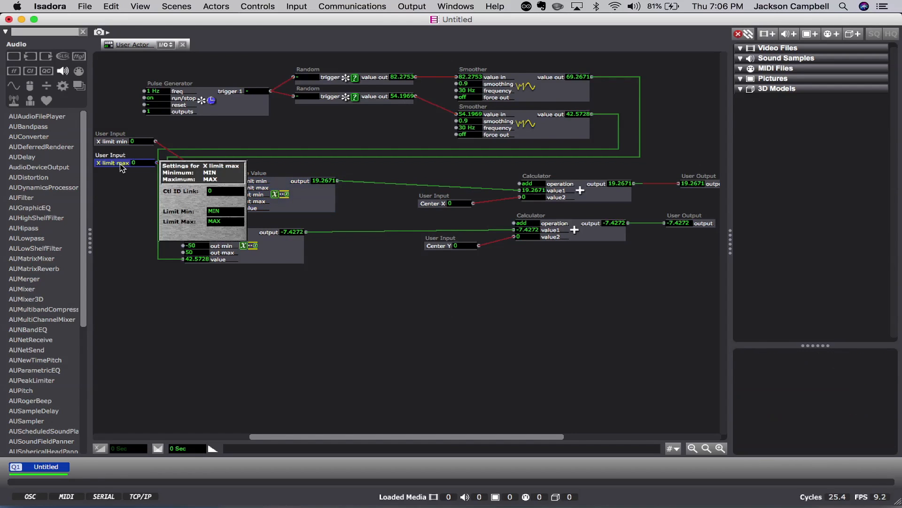
pyautogui.click(127, 195)
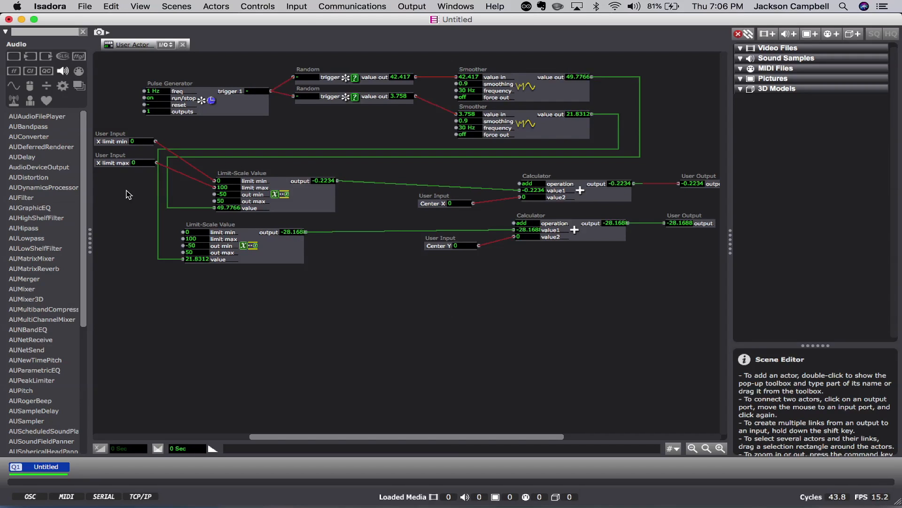
# Add a User Input actor below X limit max and link it to the upper Limit-Scale Value's out min.
pyautogui.doubleClick(126, 190)
pyautogui.write('user')
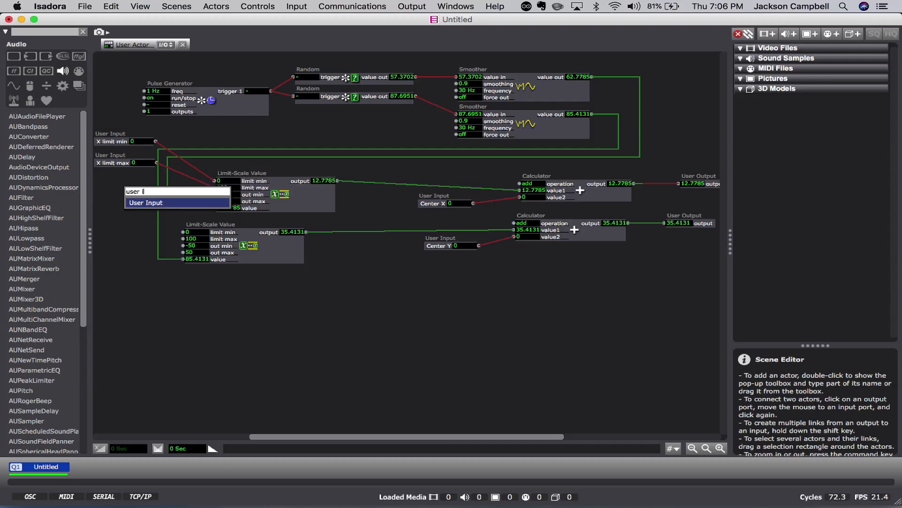
pyautogui.press('Return')
pyautogui.moveTo(113, 195); pyautogui.dragTo(89, 203)
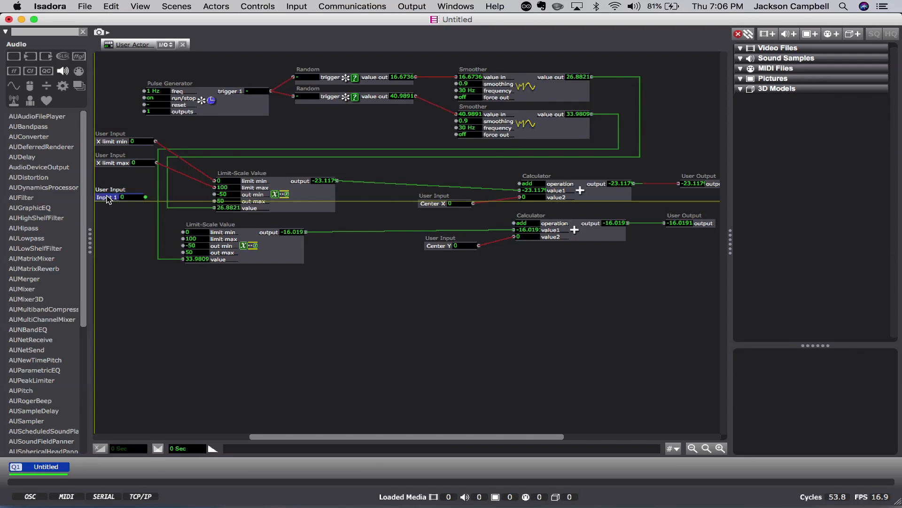
pyautogui.click(146, 197)
pyautogui.click(214, 194)
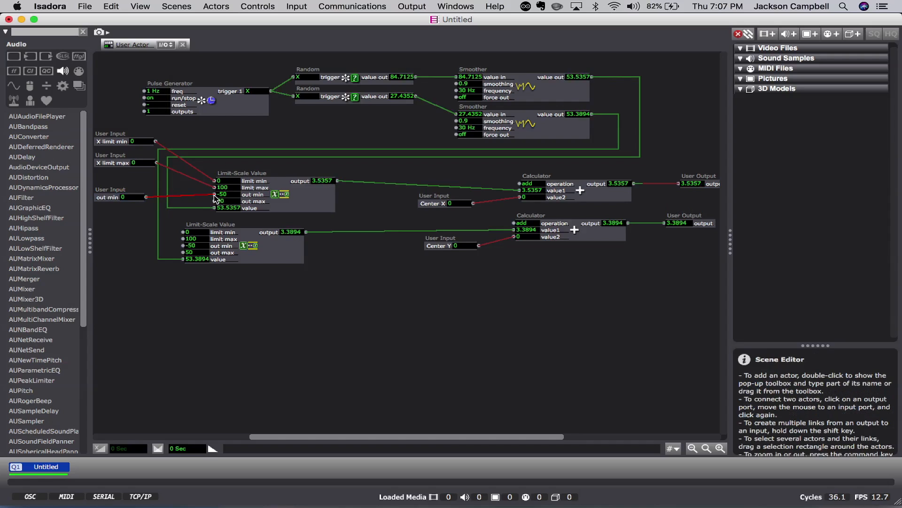
# Duplicate the out min User Input and place the copy directly below it.
pyautogui.doubleClick(110, 199)
pyautogui.press('super+d')
pyautogui.moveTo(114, 206); pyautogui.dragTo(109, 224)
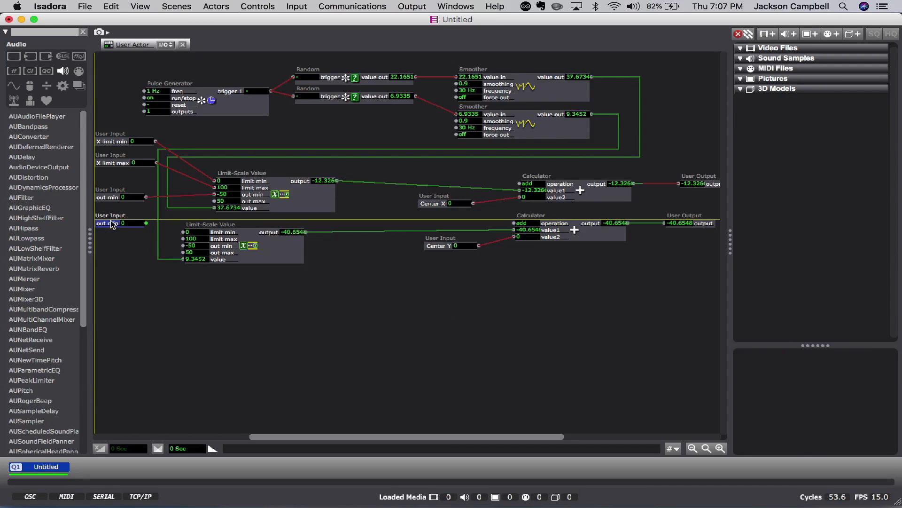
# Link the out min User Input to the lower Limit-Scale Value's out min, and its copy to both Limit-Scale Values' out max inputs.
pyautogui.click(146, 197)
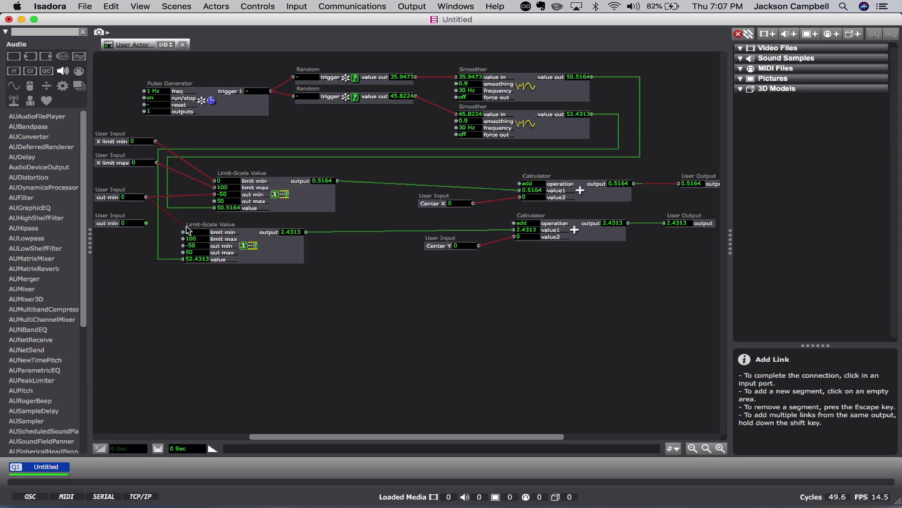
pyautogui.click(183, 246)
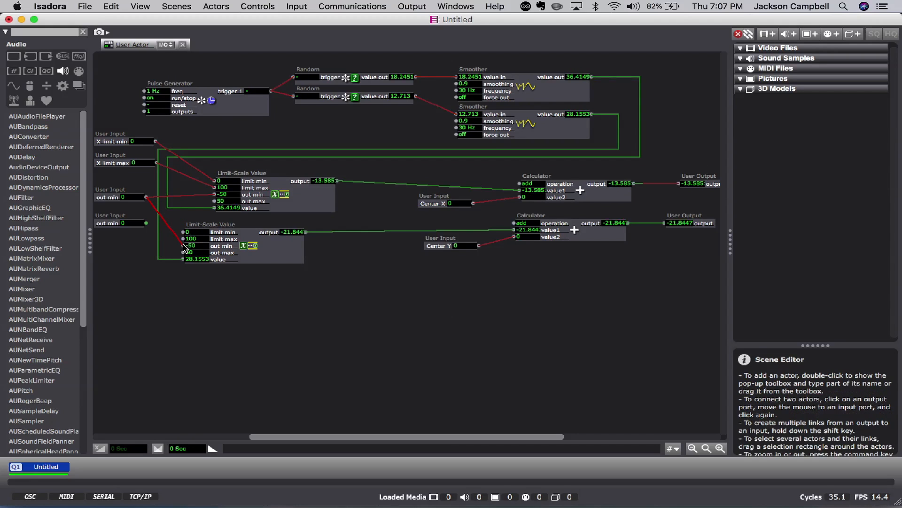
pyautogui.click(146, 224)
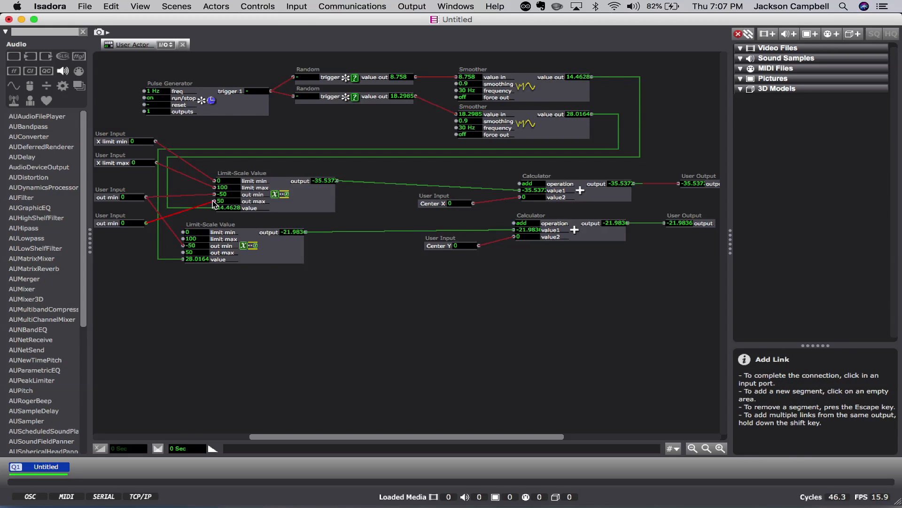
pyautogui.click(214, 201)
pyautogui.click(148, 223)
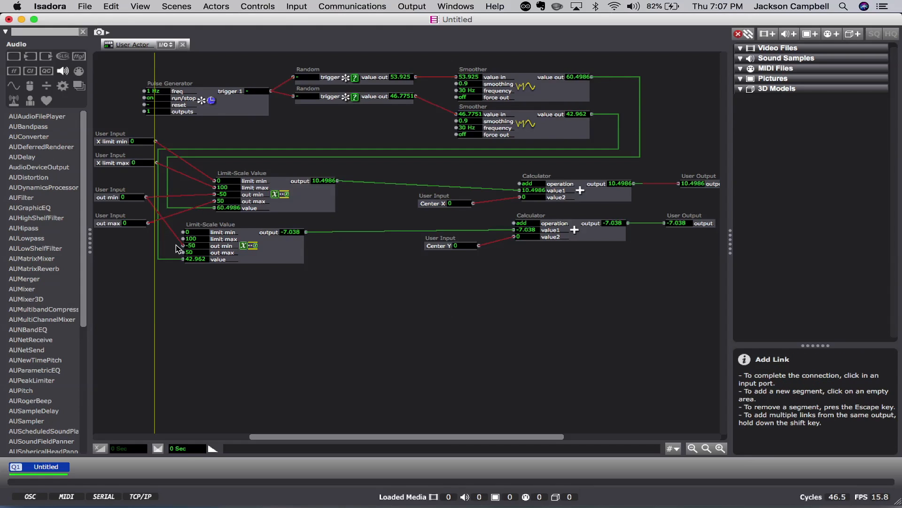
pyautogui.click(183, 252)
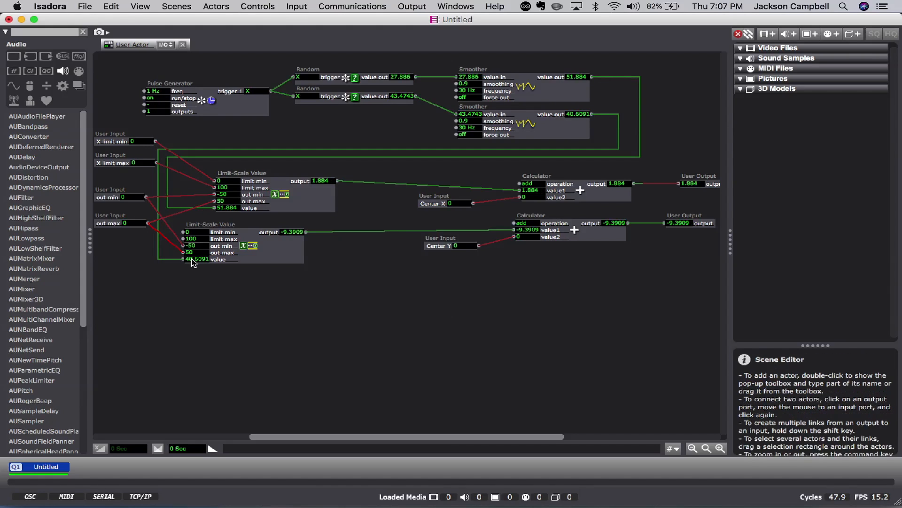
# Move the out min and out max User Inputs further down and align the lower Limit-Scale Value beneath the upper one.
pyautogui.click(112, 226)
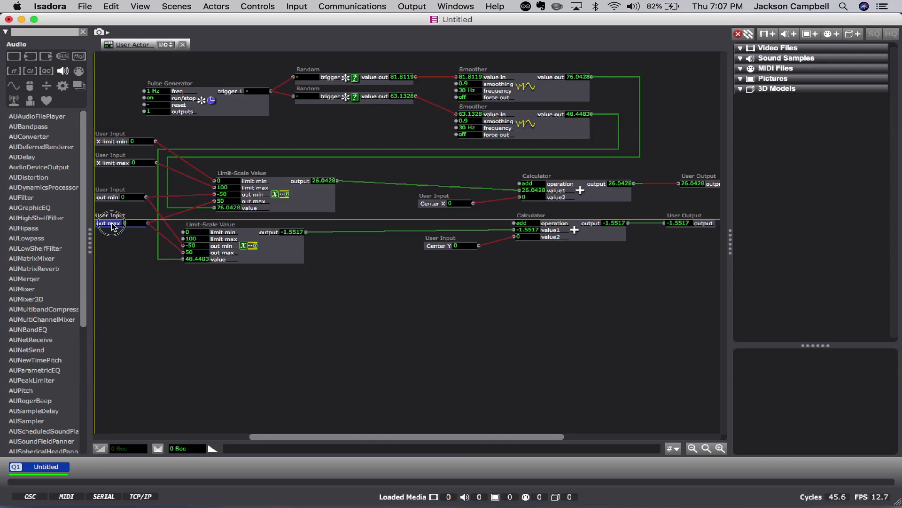
pyautogui.click(232, 316)
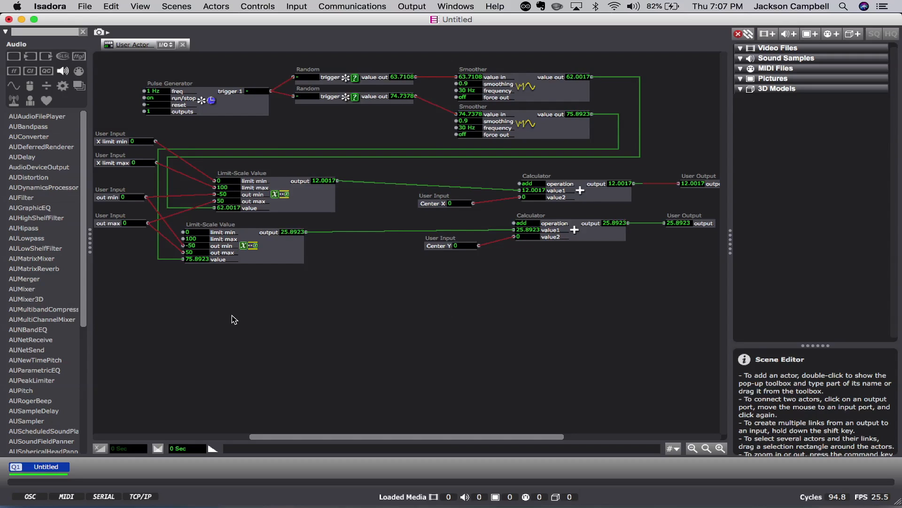
pyautogui.moveTo(141, 240); pyautogui.dragTo(108, 190)
pyautogui.moveTo(121, 197); pyautogui.dragTo(125, 246)
pyautogui.moveTo(258, 245); pyautogui.dragTo(290, 247)
pyautogui.click(302, 305)
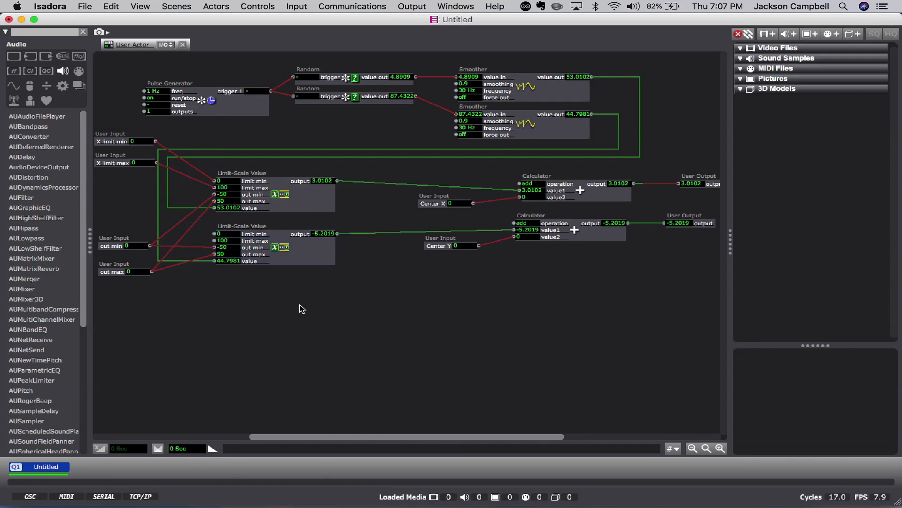
# Duplicate the X limit min and X limit max User Inputs together and place the copies just below the originals.
pyautogui.moveTo(136, 179); pyautogui.dragTo(95, 113)
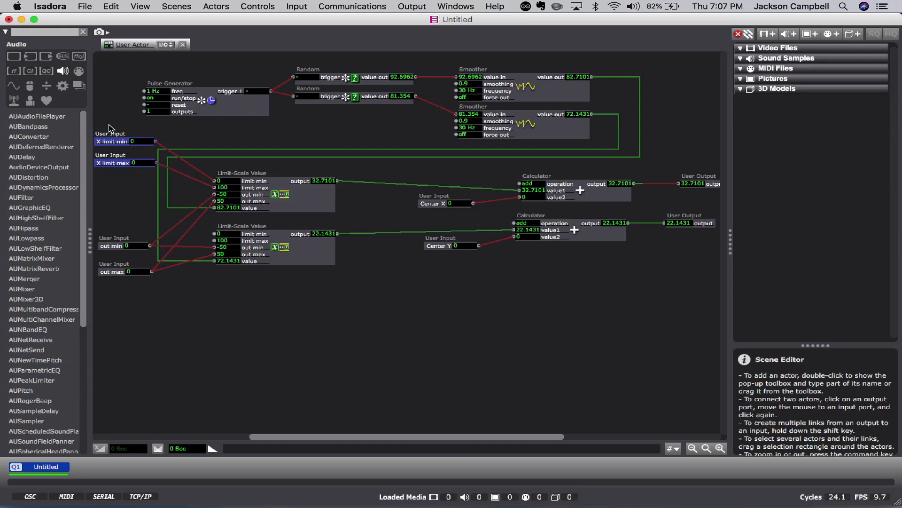
pyautogui.press('super+d')
pyautogui.moveTo(114, 157); pyautogui.dragTo(119, 215)
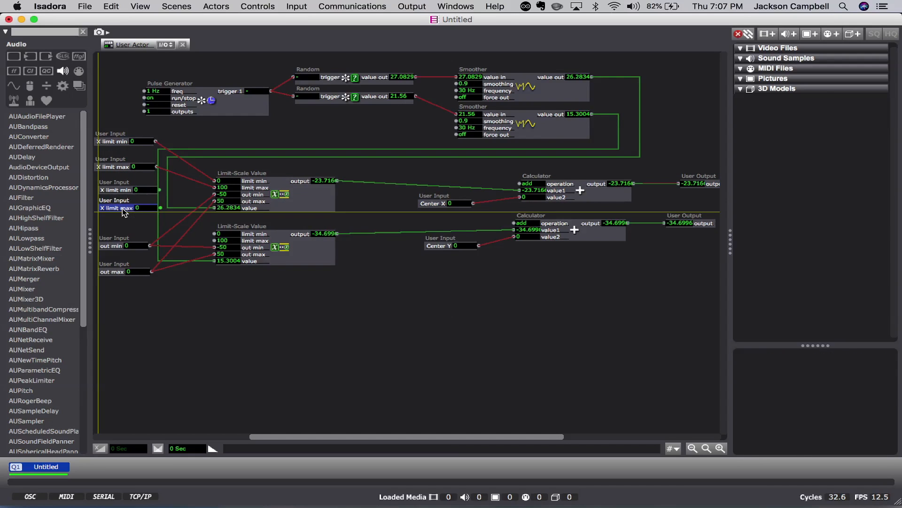
# Rename the two copied User Inputs to Y limit min and Y limit max.
pyautogui.doubleClick(107, 193)
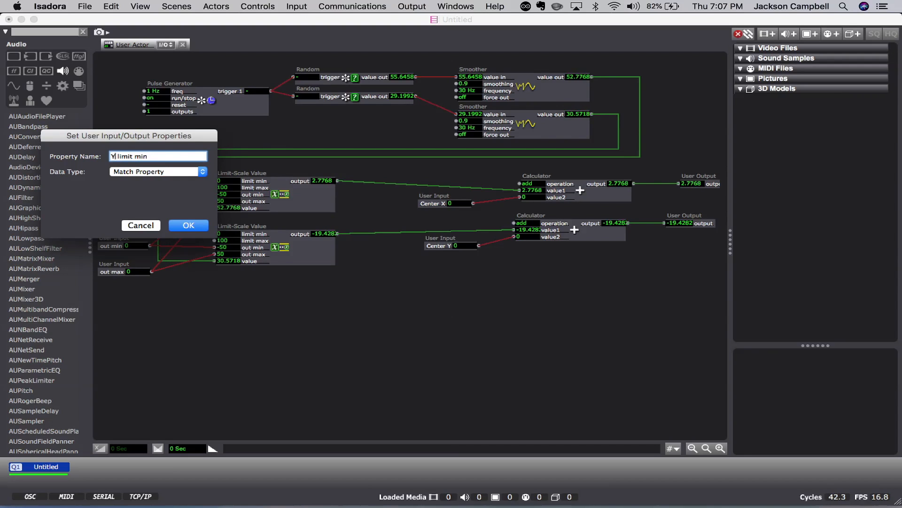
pyautogui.click(179, 225)
pyautogui.doubleClick(112, 209)
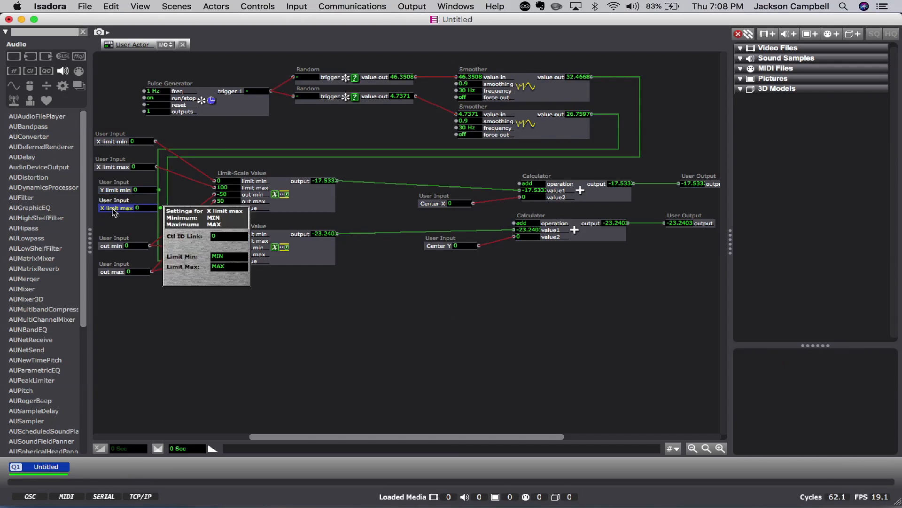
pyautogui.press('Right')
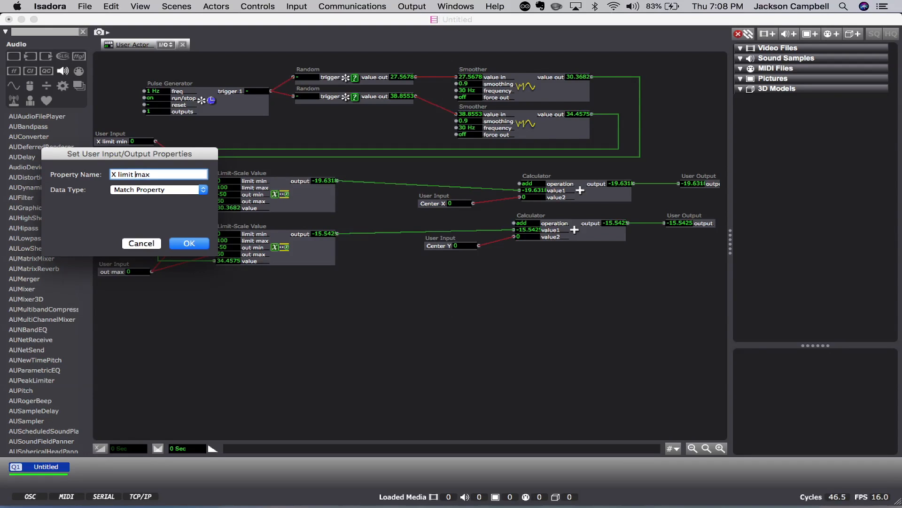
pyautogui.click(116, 175)
pyautogui.press('BackSpace')
pyautogui.write('Y')
pyautogui.click(189, 243)
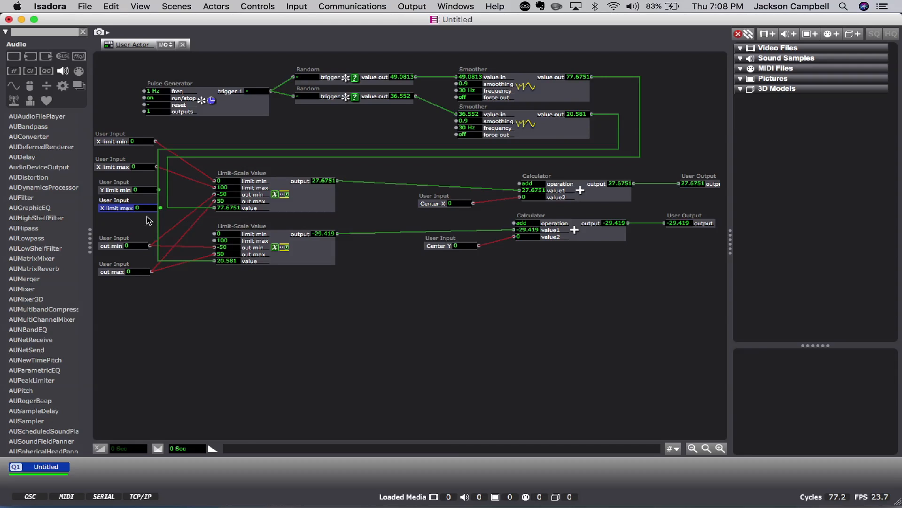
# Link Y limit min and Y limit max to the lower Limit-Scale Value's limit min and limit max inputs.
pyautogui.click(159, 190)
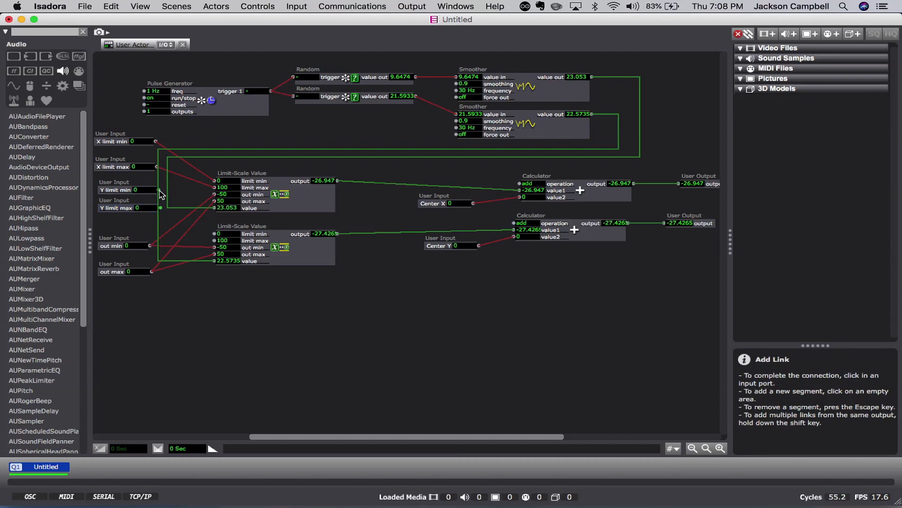
pyautogui.click(214, 234)
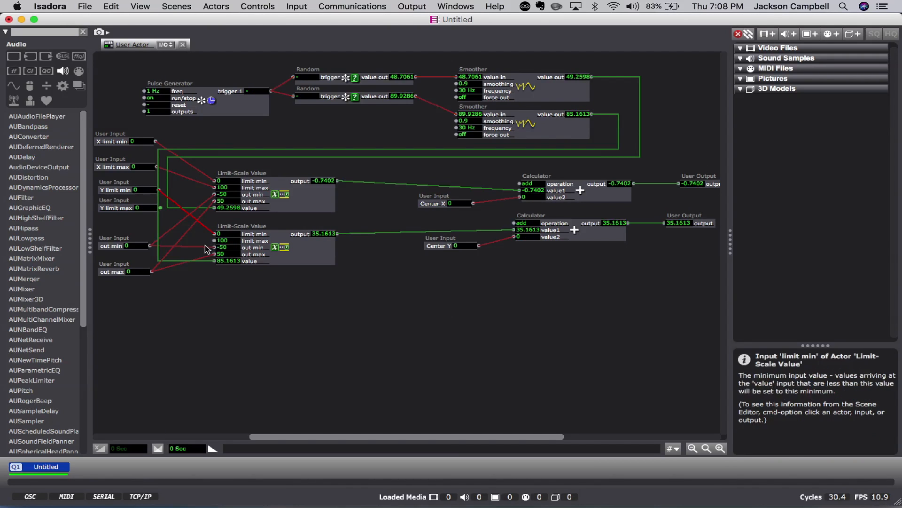
pyautogui.click(159, 207)
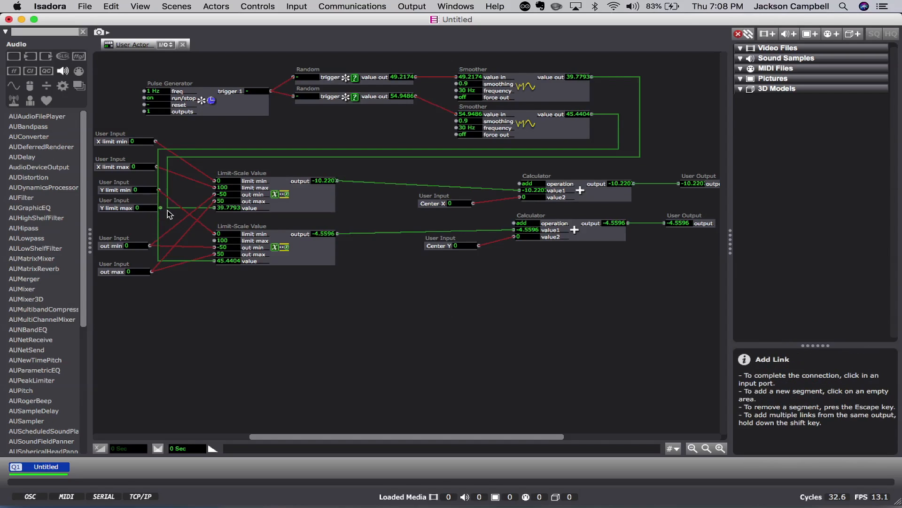
pyautogui.click(215, 240)
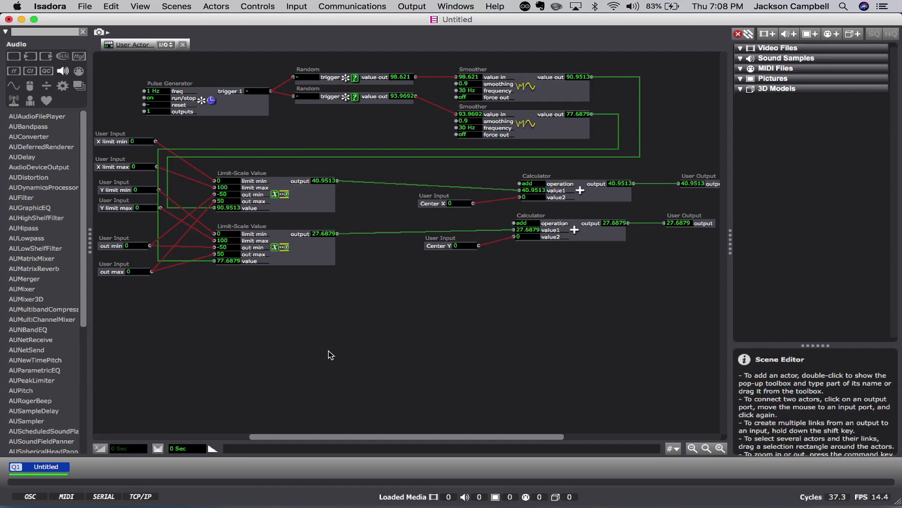
# Add a User Input, link it to the Pulse Generator's freq input, and place it directly beside that actor.
pyautogui.hscroll(-2, 335, 352)
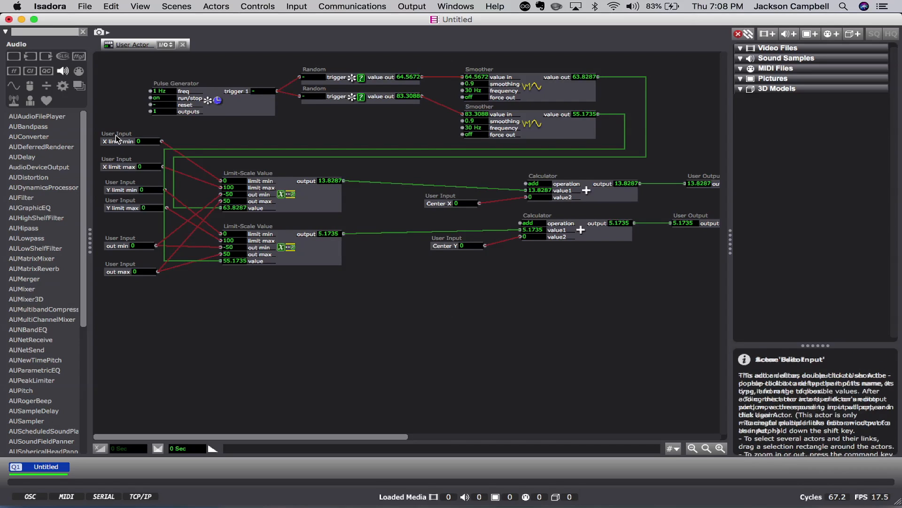
pyautogui.doubleClick(108, 101)
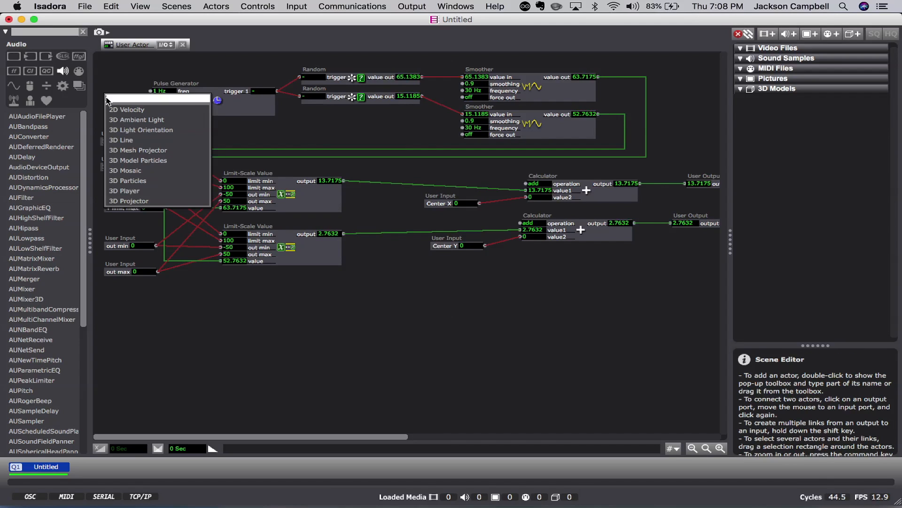
pyautogui.write('user in')
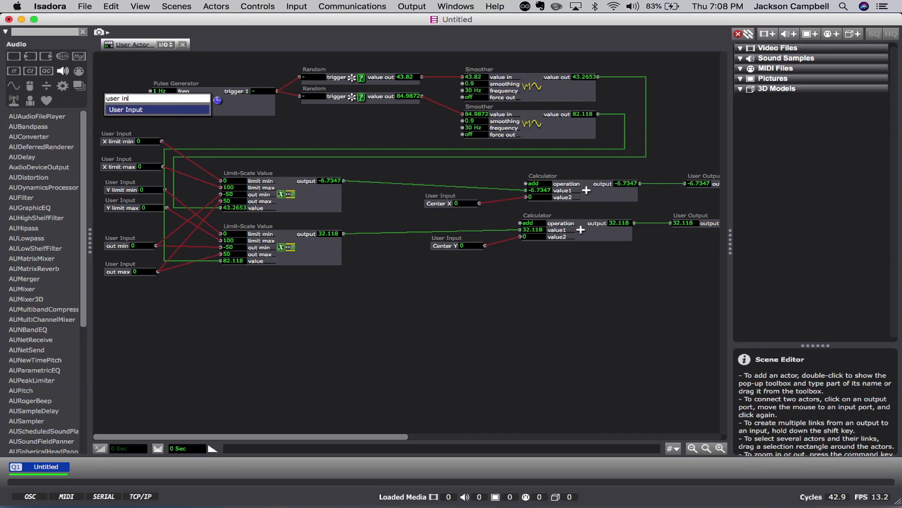
pyautogui.press('Return')
pyautogui.moveTo(118, 101); pyautogui.dragTo(95, 100)
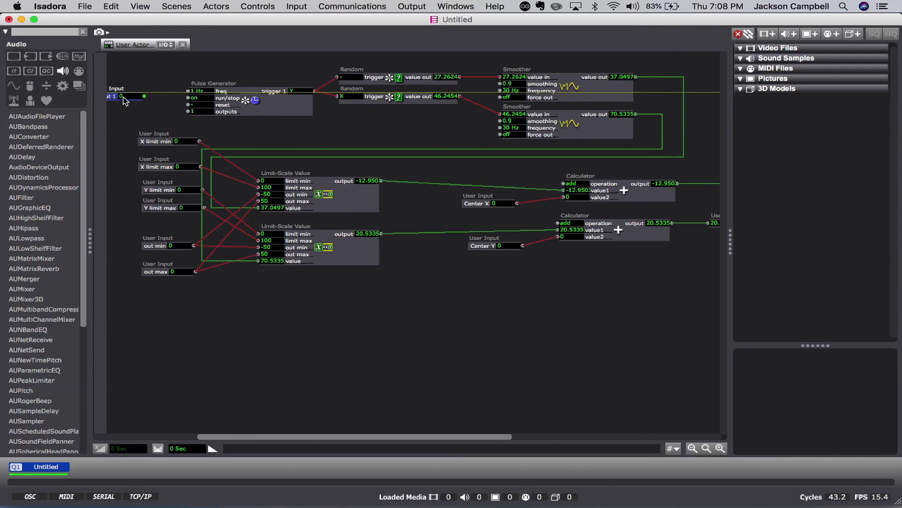
pyautogui.click(132, 96)
pyautogui.click(188, 91)
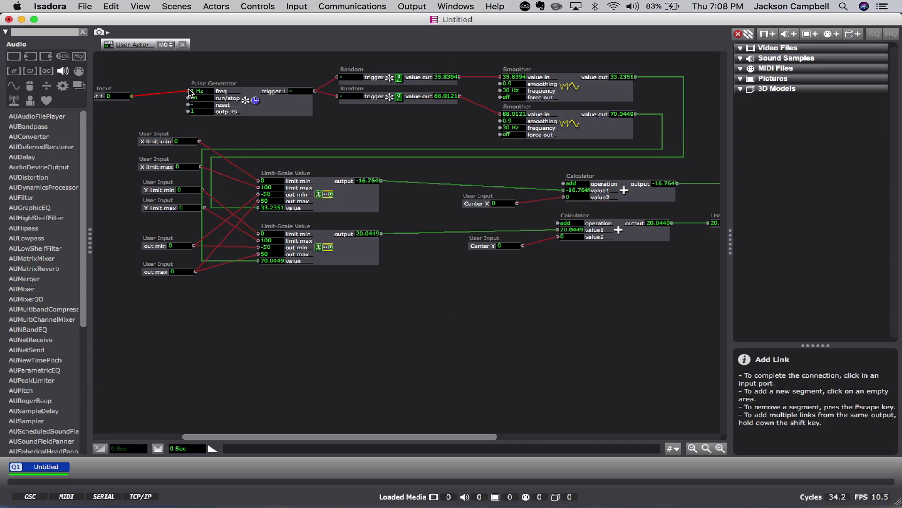
pyautogui.moveTo(100, 94); pyautogui.dragTo(158, 93)
pyautogui.click(191, 71)
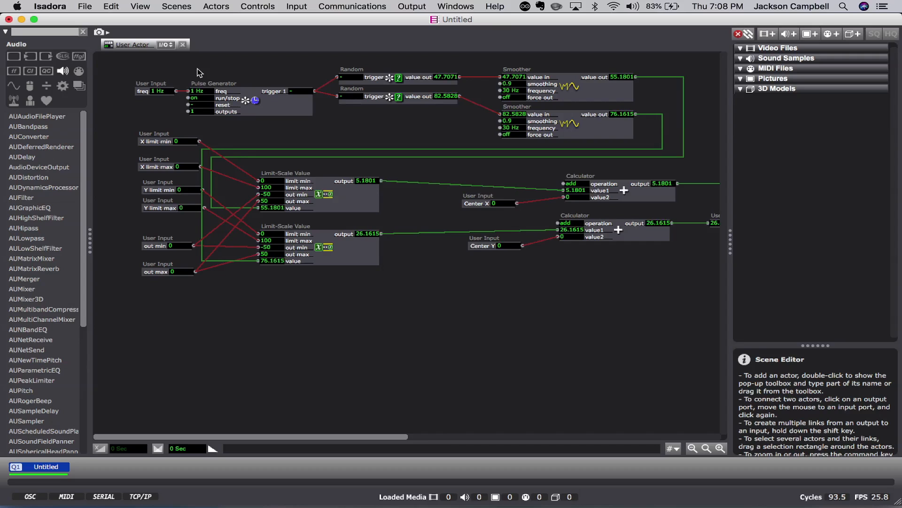
# Reorder the User Actor's inputs as freq, X limit min/max, Y limit min/max, out min, out max, Center X, Center Y.
pyautogui.click(165, 45)
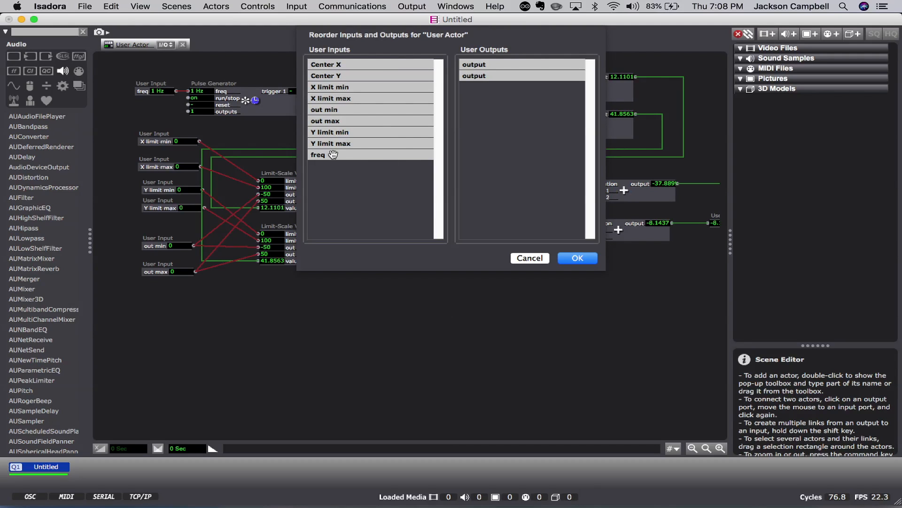
pyautogui.moveTo(322, 154); pyautogui.dragTo(331, 57)
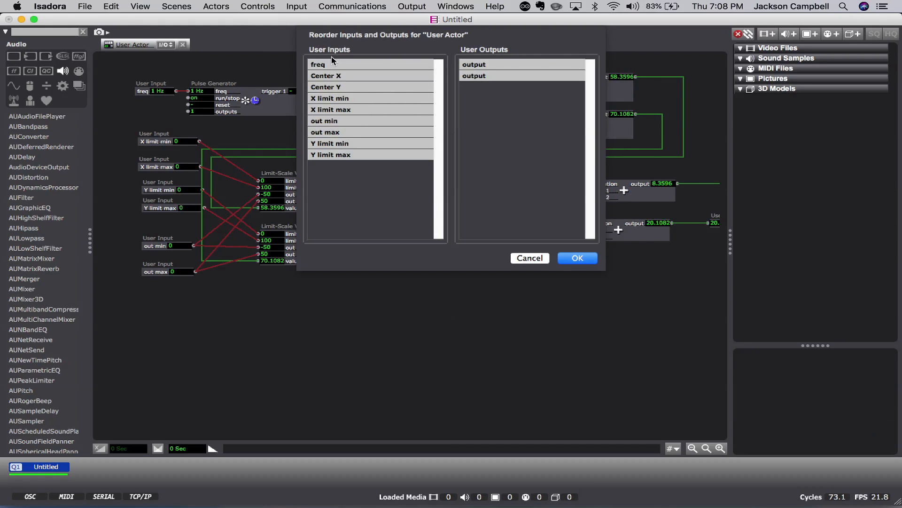
pyautogui.moveTo(328, 76); pyautogui.dragTo(313, 161)
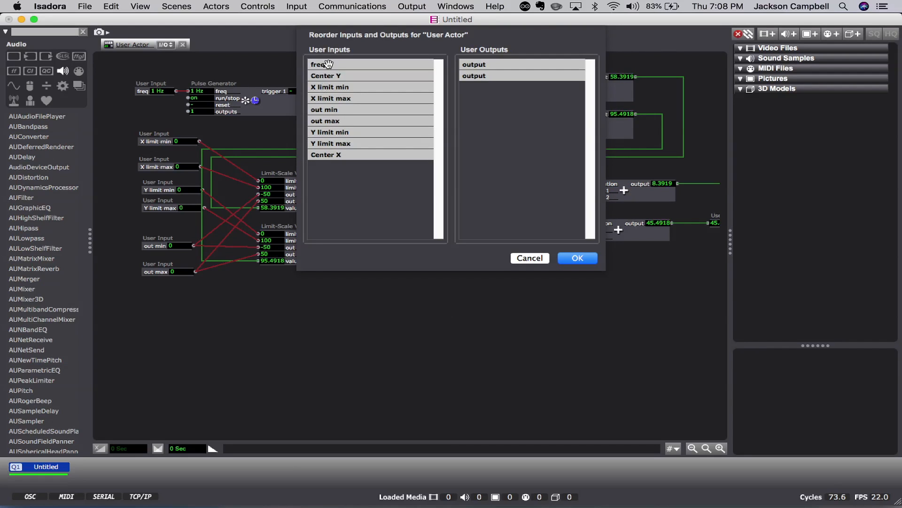
pyautogui.moveTo(331, 76); pyautogui.dragTo(322, 174)
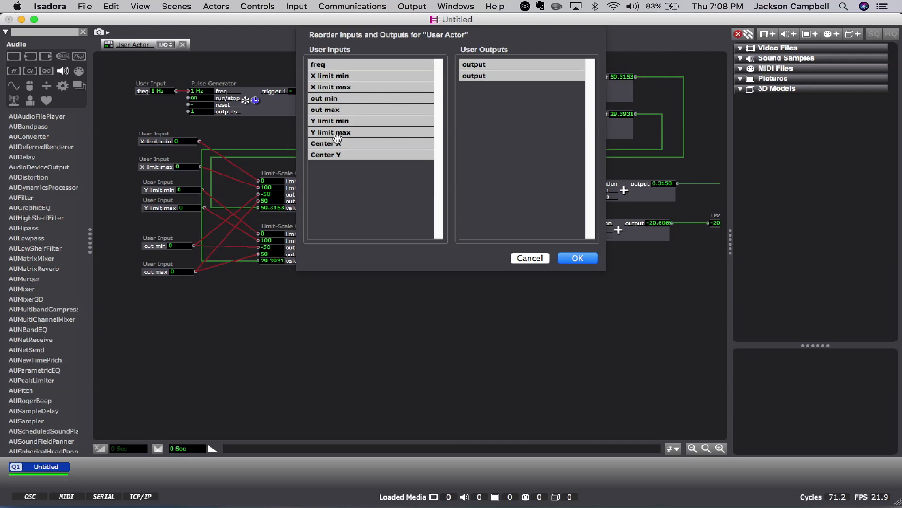
pyautogui.moveTo(332, 123); pyautogui.dragTo(331, 98)
pyautogui.moveTo(333, 136); pyautogui.dragTo(334, 106)
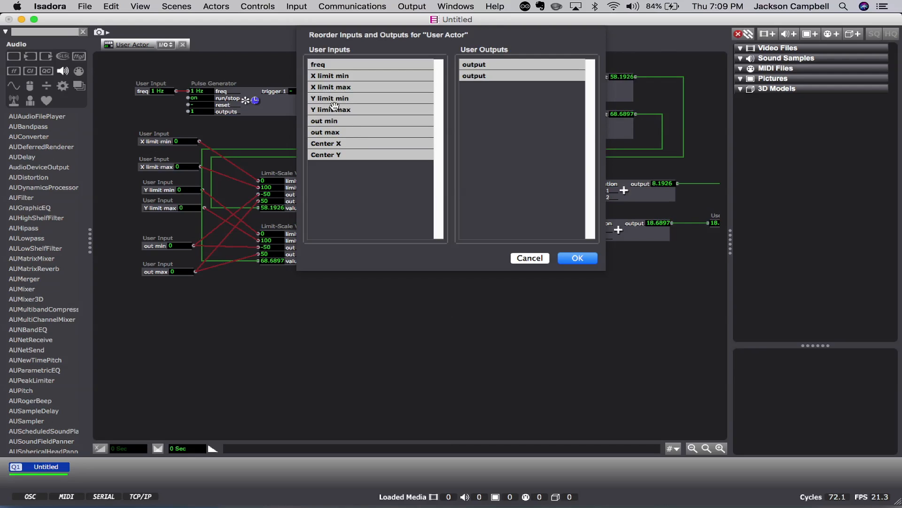
pyautogui.click(580, 261)
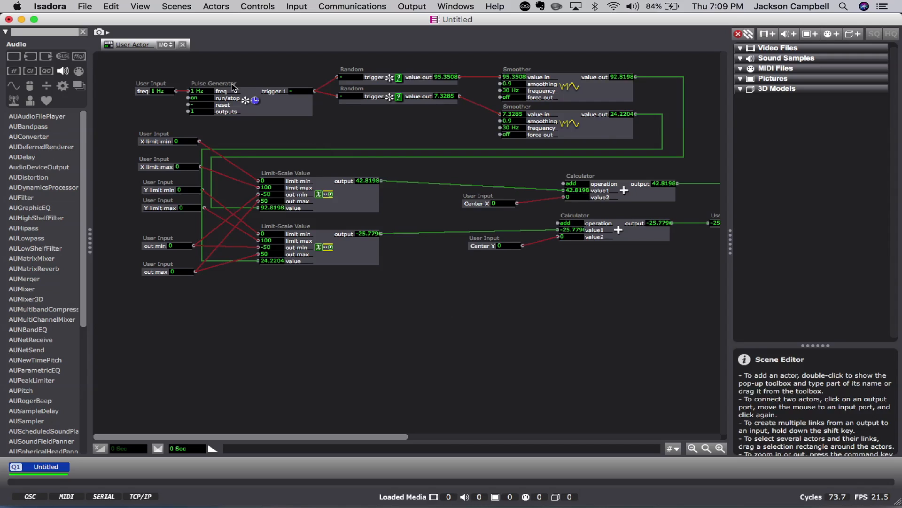
# Close the User Actor editor, saving and updating all instances, and move the User Actor slightly down in the scene.
pyautogui.click(183, 44)
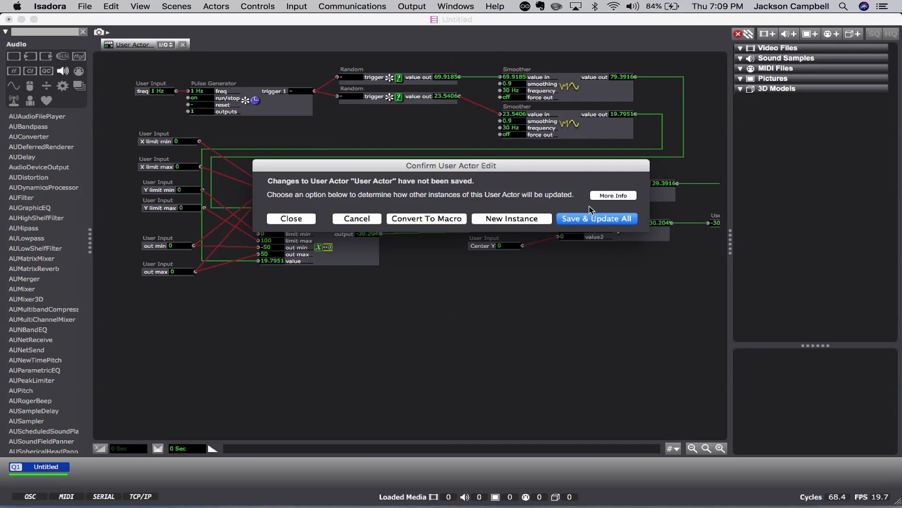
pyautogui.click(611, 221)
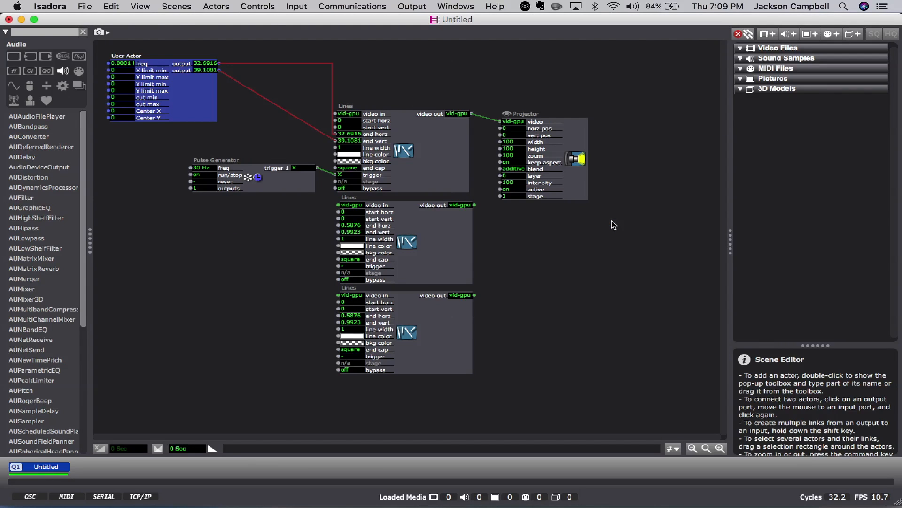
pyautogui.moveTo(185, 95); pyautogui.dragTo(185, 113)
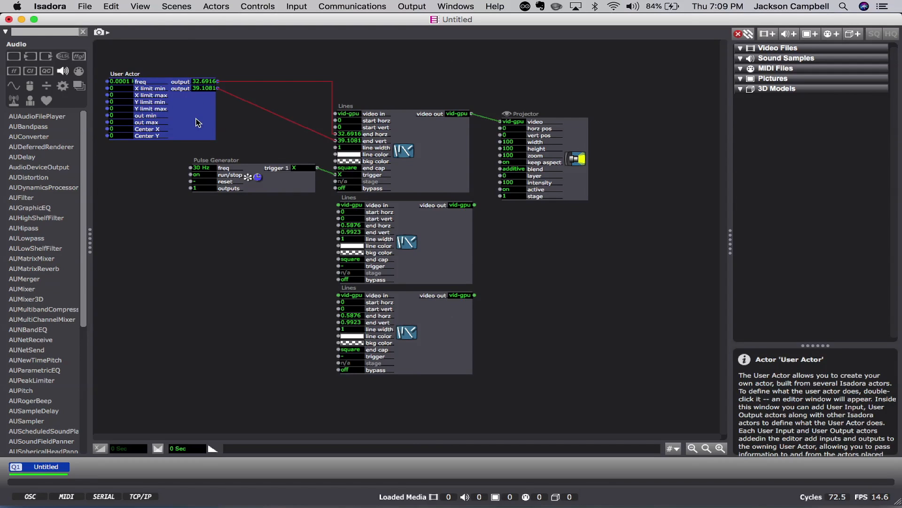
# Rename the User Actor to Point XY.
pyautogui.click(179, 117)
pyautogui.rightClick(179, 118)
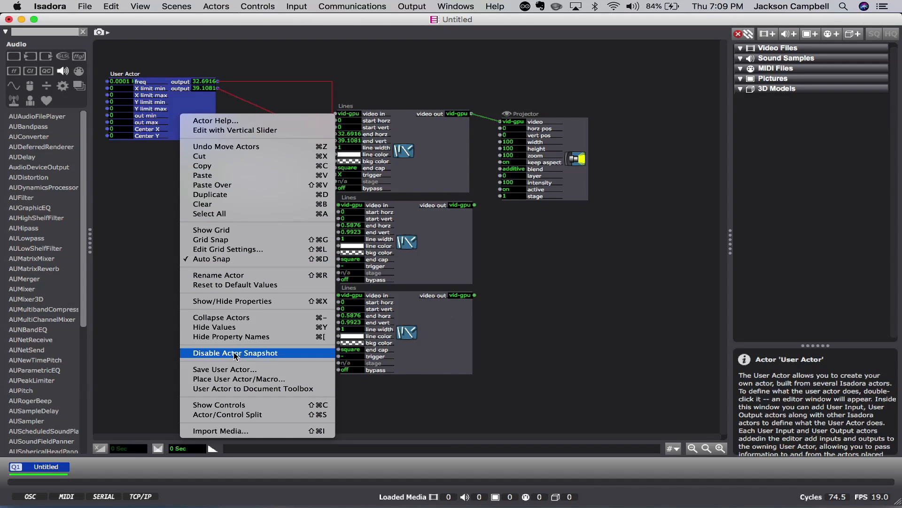
pyautogui.click(230, 276)
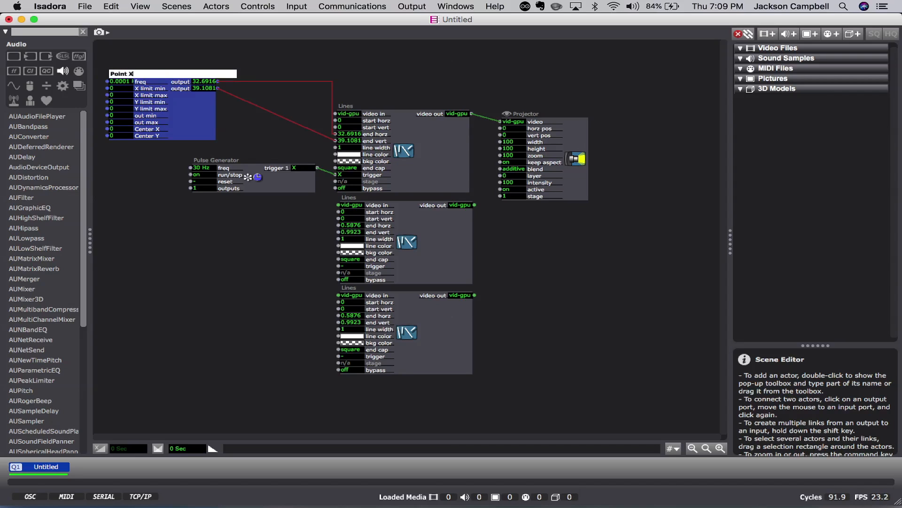
pyautogui.click(219, 280)
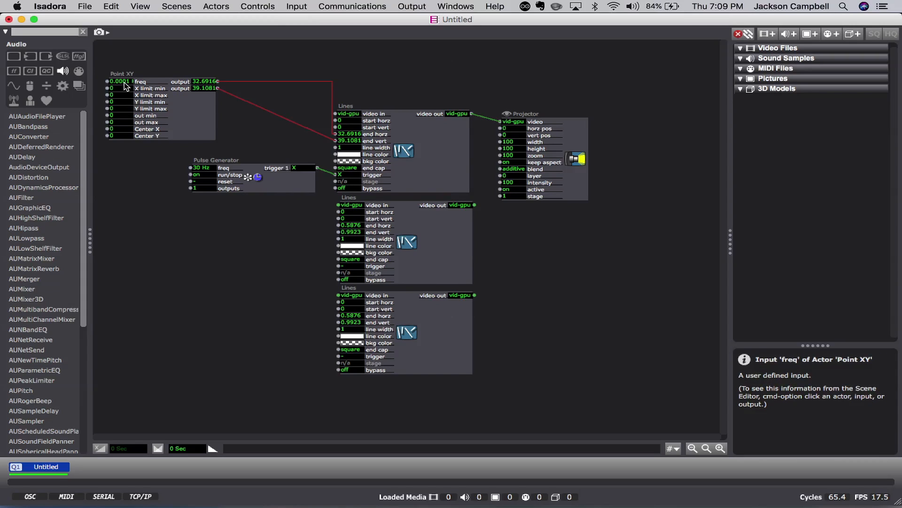
# Set Point XY's freq to 1 Hz and both its X limit max and Y limit max to 100.
pyautogui.moveTo(182, 126); pyautogui.dragTo(176, 126)
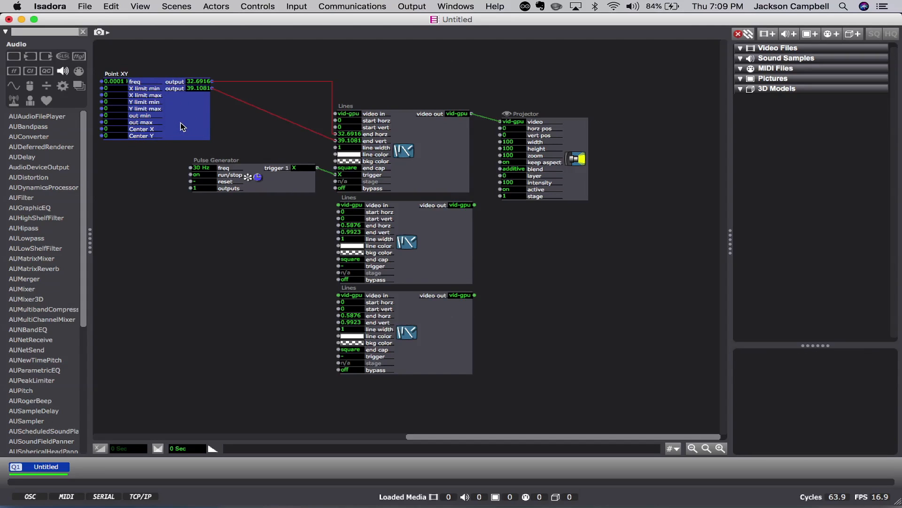
pyautogui.click(115, 81)
pyautogui.write('1')
pyautogui.click(181, 63)
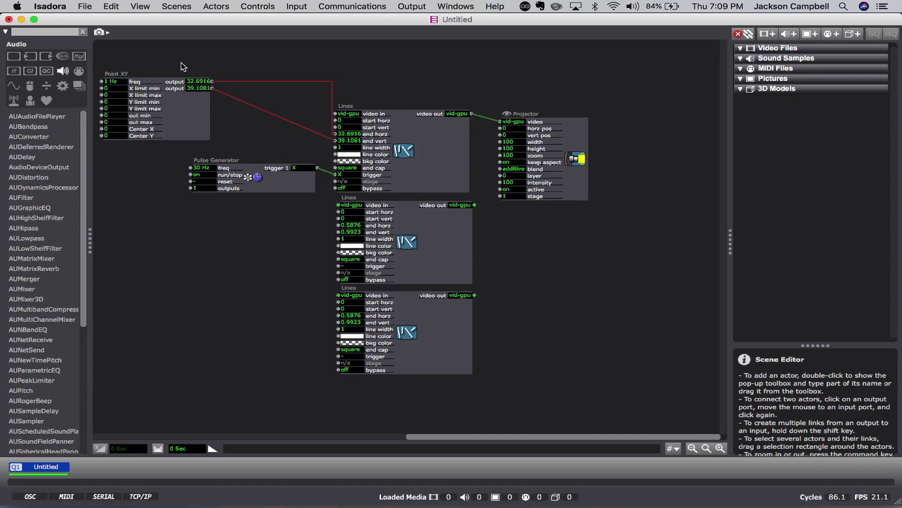
pyautogui.click(122, 96)
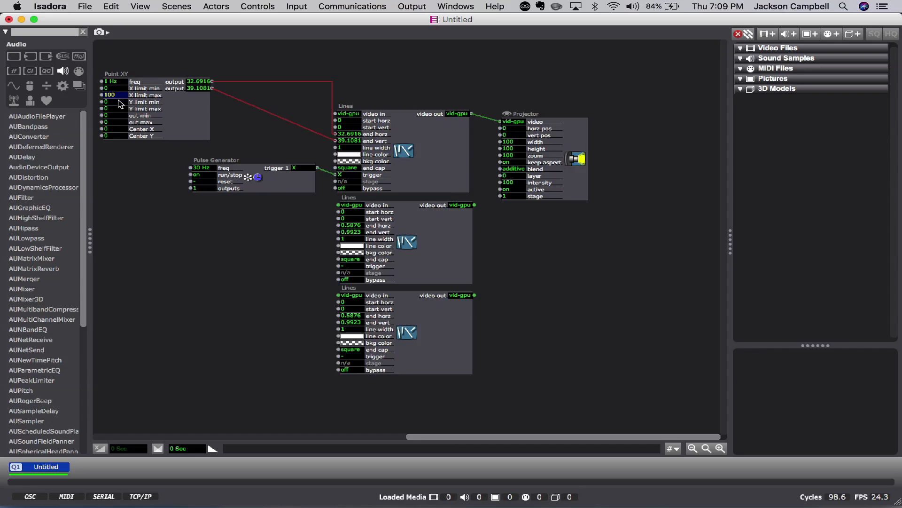
pyautogui.click(118, 109)
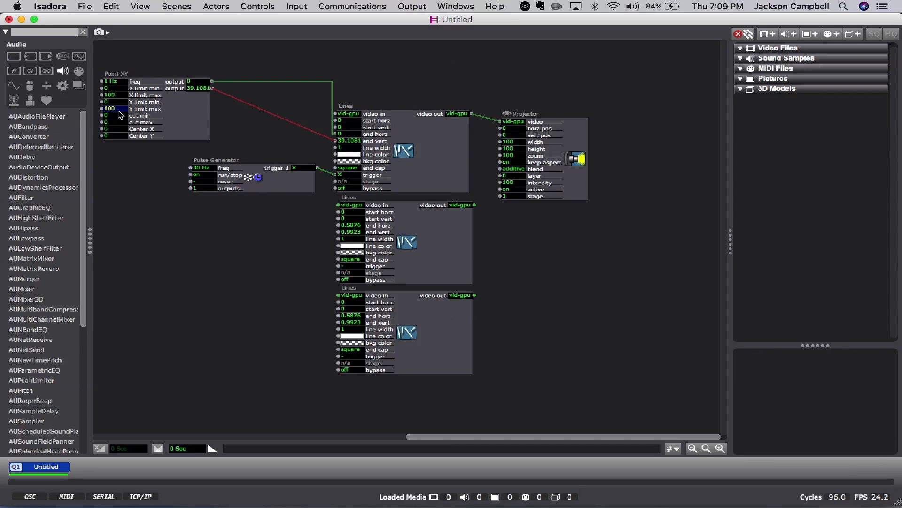
# Set Point XY's out min to -50 and out max to 50, and reset Center X to 0.
pyautogui.click(118, 116)
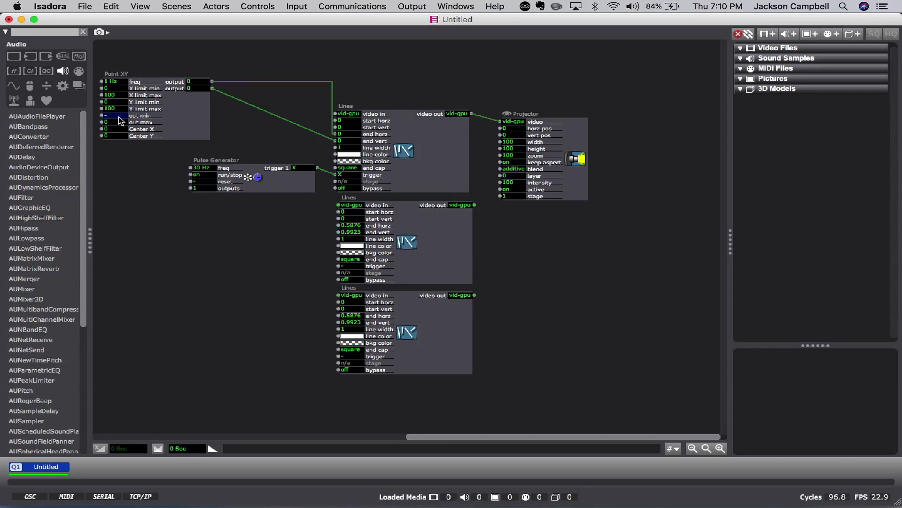
pyautogui.click(117, 122)
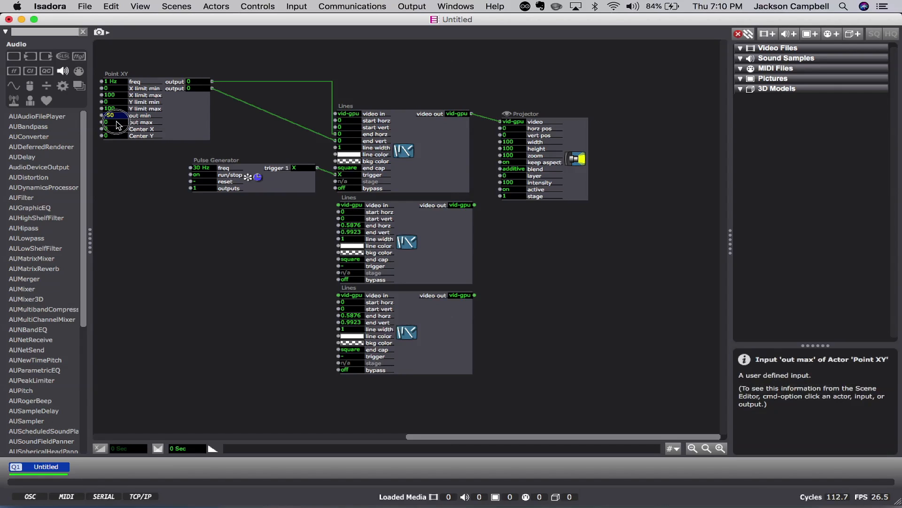
pyautogui.write('50')
pyautogui.click(117, 130)
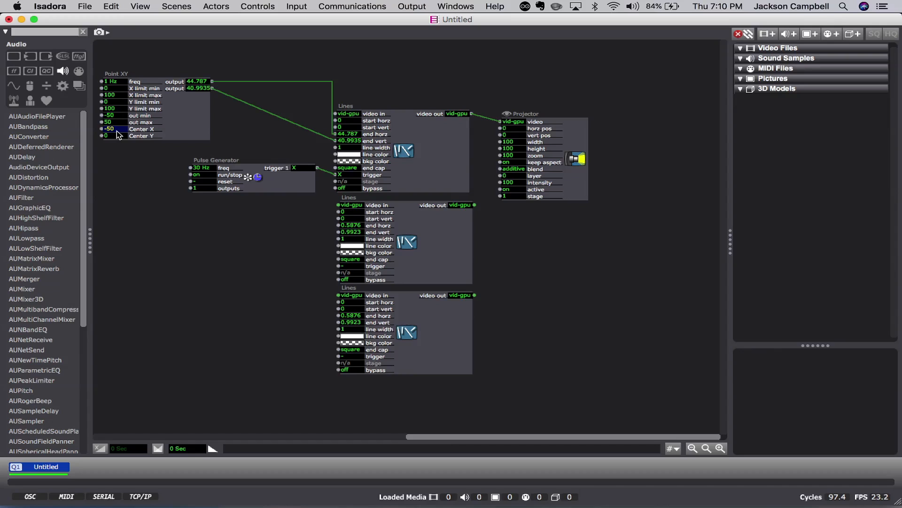
pyautogui.click(118, 137)
pyautogui.click(117, 130)
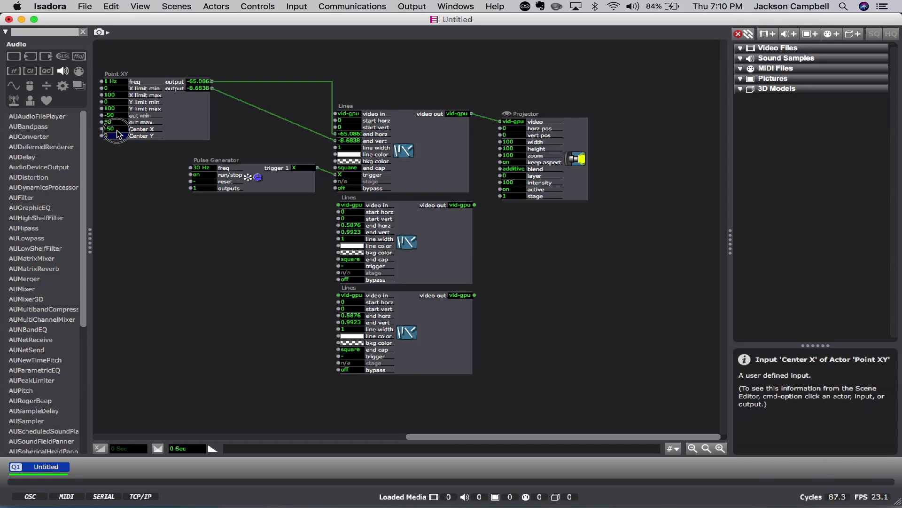
pyautogui.click(131, 177)
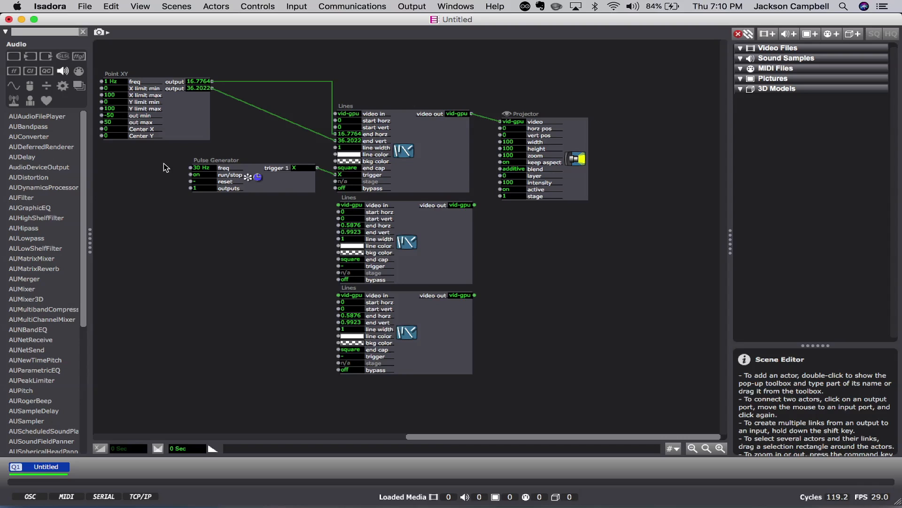
# Move Point XY slightly up and delete both of its links to the first Lines actor's end horz and end vert.
pyautogui.click(203, 126)
pyautogui.moveTo(202, 125); pyautogui.dragTo(199, 92)
pyautogui.click(252, 80)
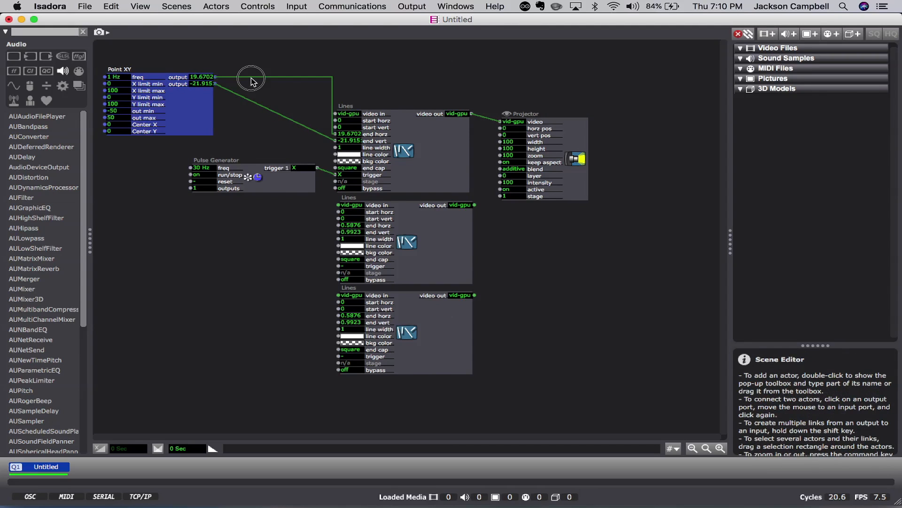
pyautogui.click(245, 100)
pyautogui.click(244, 100)
pyautogui.click(245, 100)
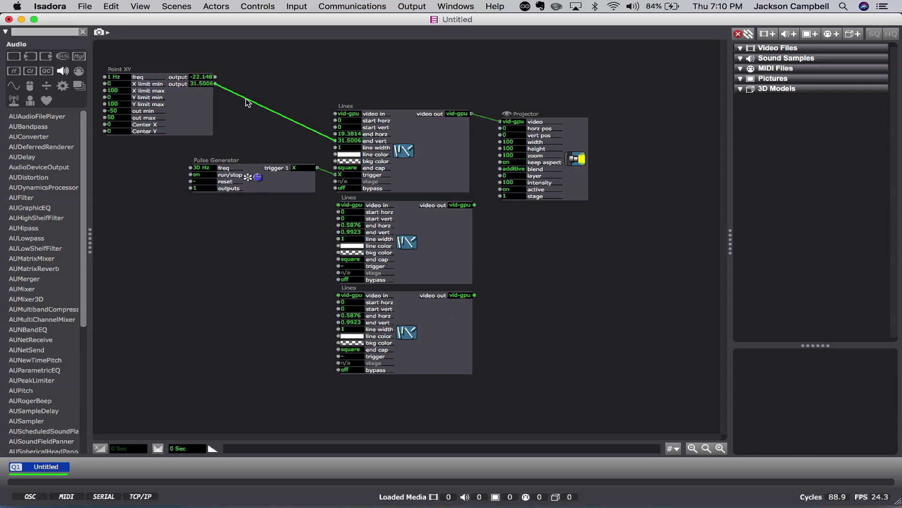
pyautogui.press('BackSpace')
# Connect Point XY's two outputs to the first Lines actor's start horz and start vert.
pyautogui.click(217, 82)
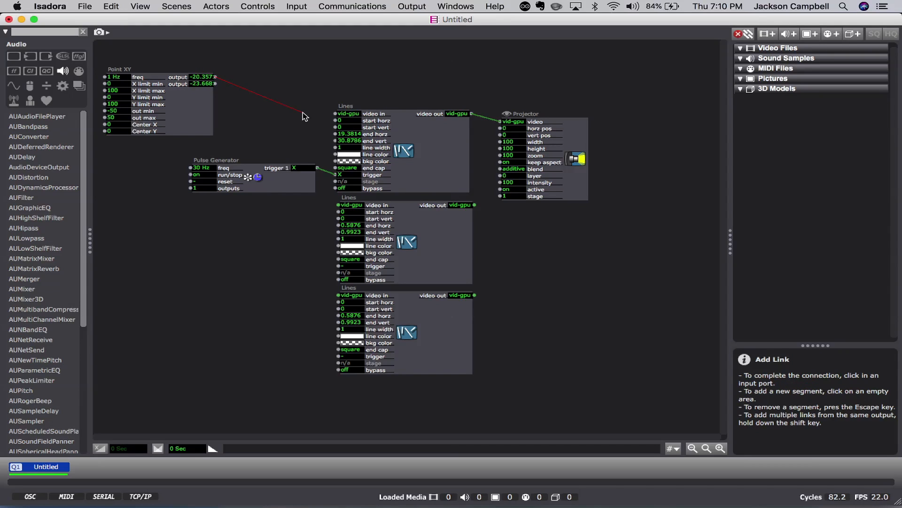
pyautogui.click(335, 121)
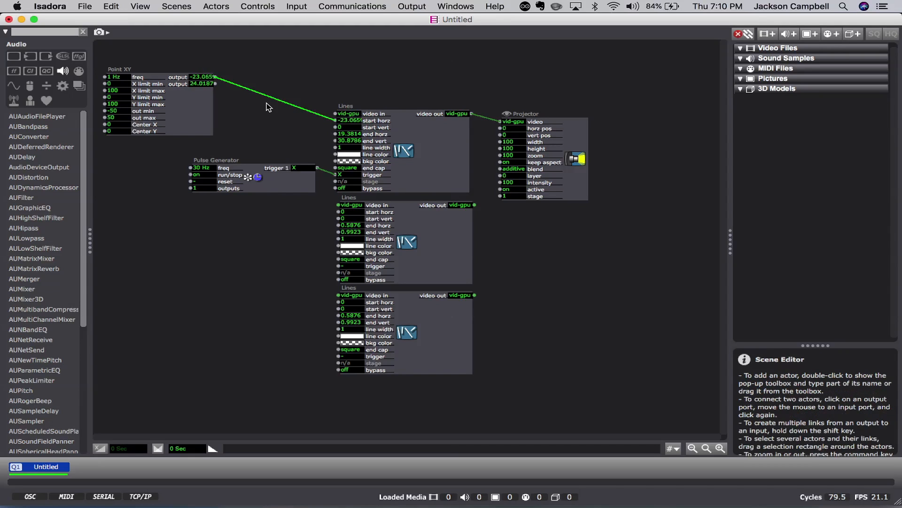
pyautogui.click(215, 83)
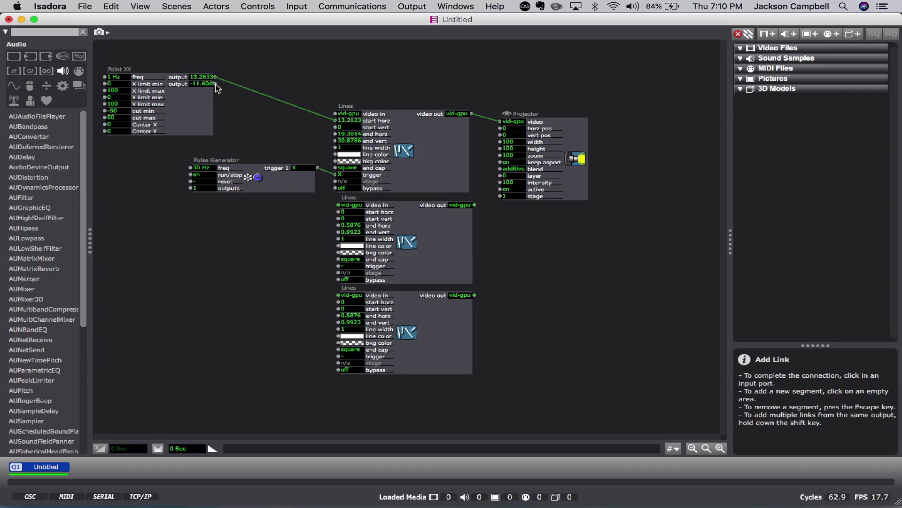
pyautogui.click(336, 127)
# Rearrange the scene so the Pulse Generator sits above Point XY and Point XY sits beside the first Lines actor.
pyautogui.moveTo(181, 112); pyautogui.dragTo(223, 124)
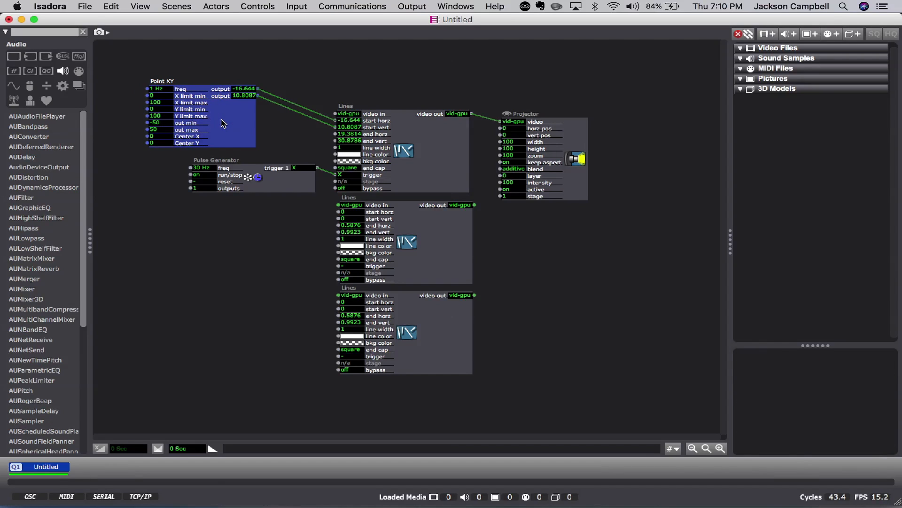
pyautogui.moveTo(277, 186); pyautogui.dragTo(282, 218)
pyautogui.moveTo(296, 184); pyautogui.dragTo(256, 89)
pyautogui.click(234, 176)
pyautogui.moveTo(232, 175); pyautogui.dragTo(216, 198)
# Connect Point XY's two outputs to start horz and start vert of both the second and third Lines actors.
pyautogui.click(239, 145)
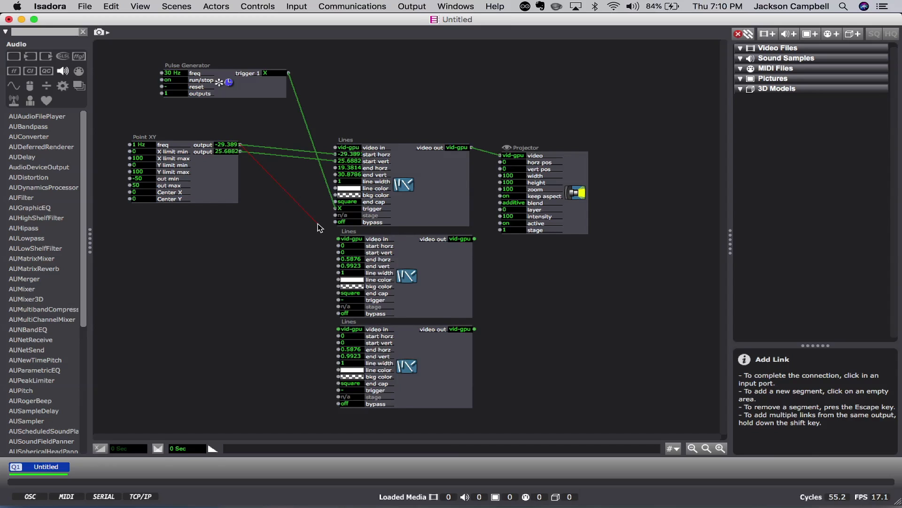
pyautogui.click(340, 246)
pyautogui.click(239, 152)
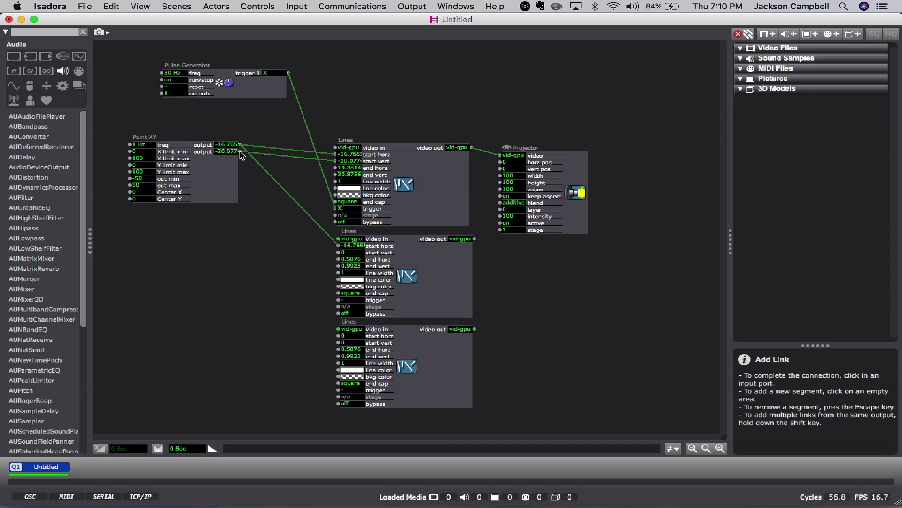
pyautogui.click(338, 253)
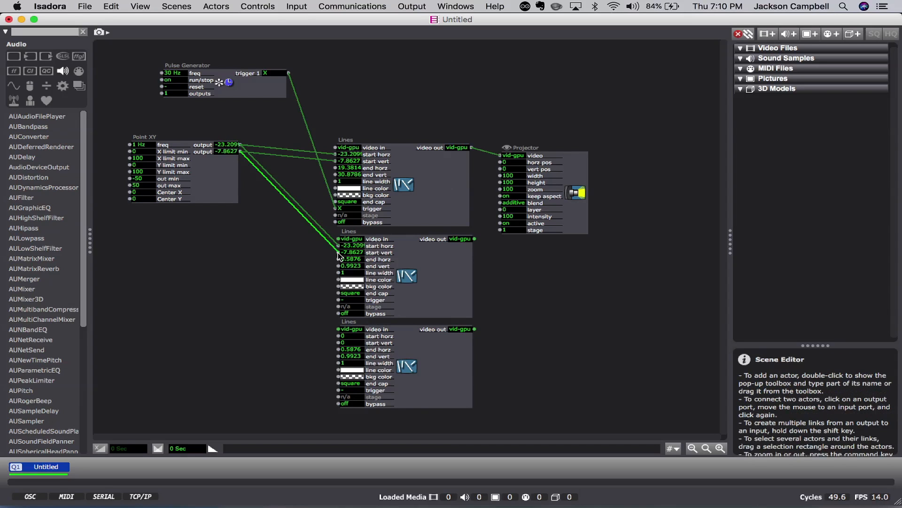
pyautogui.click(339, 336)
pyautogui.click(240, 151)
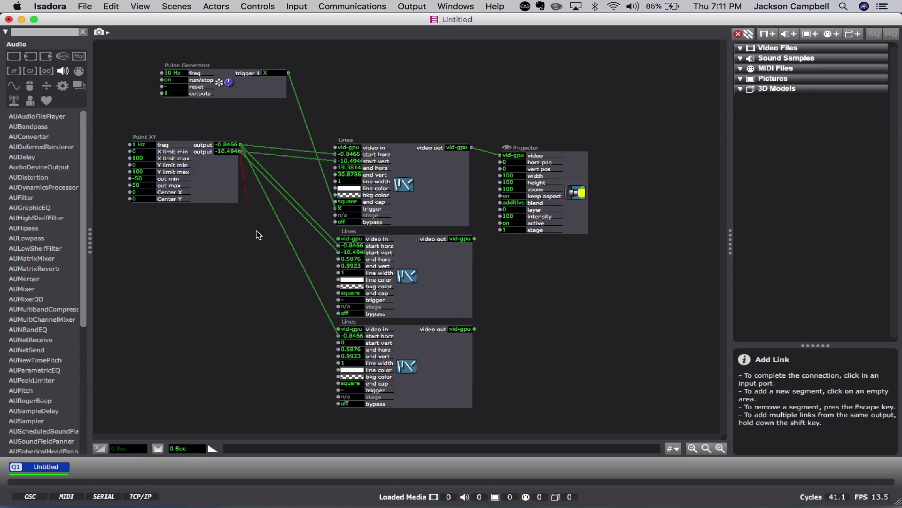
pyautogui.click(338, 344)
# Duplicate the Point XY actor three times and stack the copies in a column below the original.
pyautogui.moveTo(216, 190); pyautogui.dragTo(208, 189)
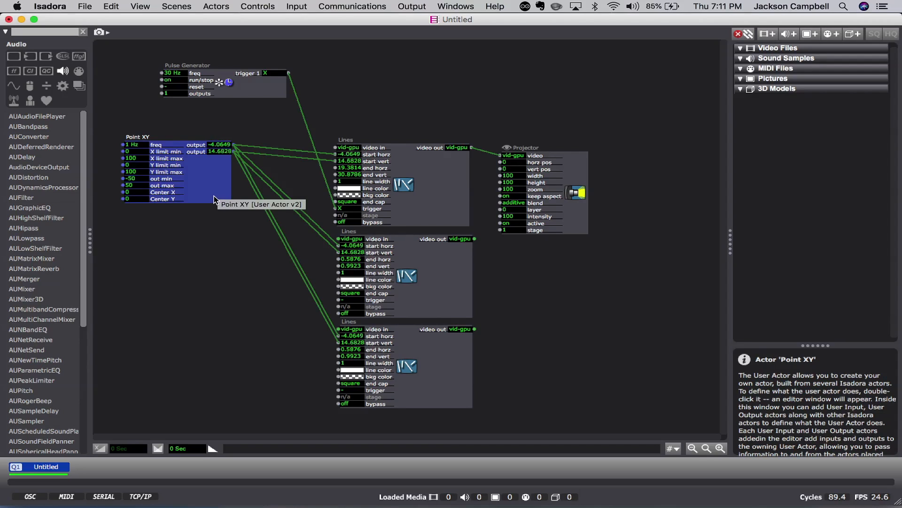
pyautogui.press('super+d')
pyautogui.moveTo(214, 198); pyautogui.dragTo(205, 301)
pyautogui.press('super+d')
pyautogui.moveTo(206, 301); pyautogui.dragTo(209, 400)
pyautogui.press('super+d')
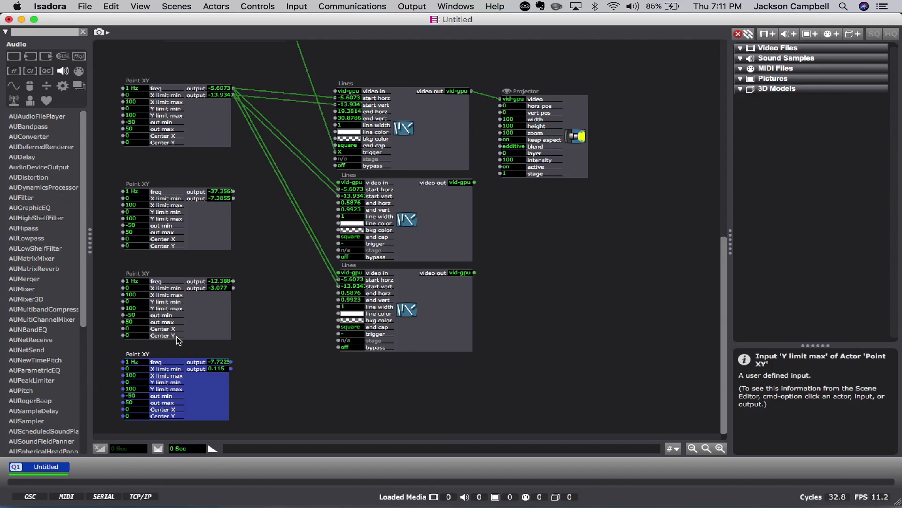
# Set the topmost Point XY's out min to -10 and out max to 10.
pyautogui.scroll(3, 212, 177)
pyautogui.click(212, 176)
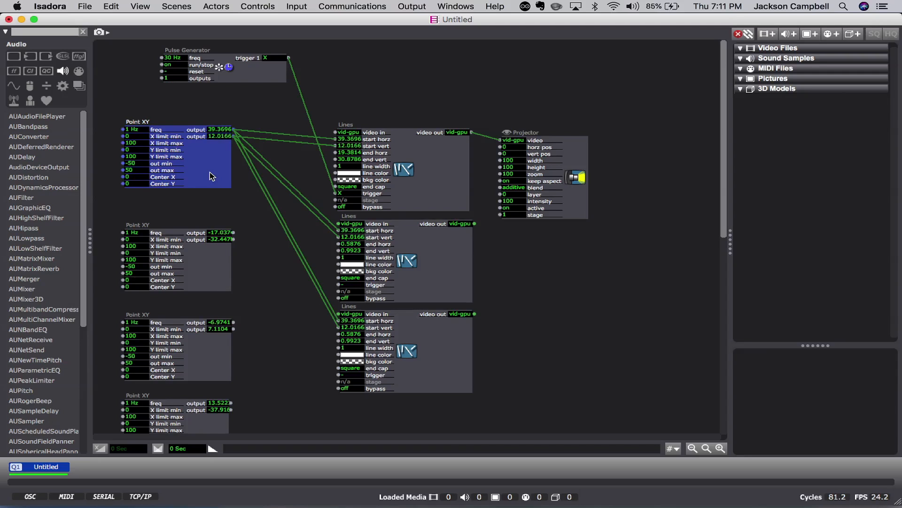
pyautogui.click(134, 164)
pyautogui.write('-10')
pyautogui.press('Tab')
pyautogui.write('10')
pyautogui.press('Return')
pyautogui.click(246, 222)
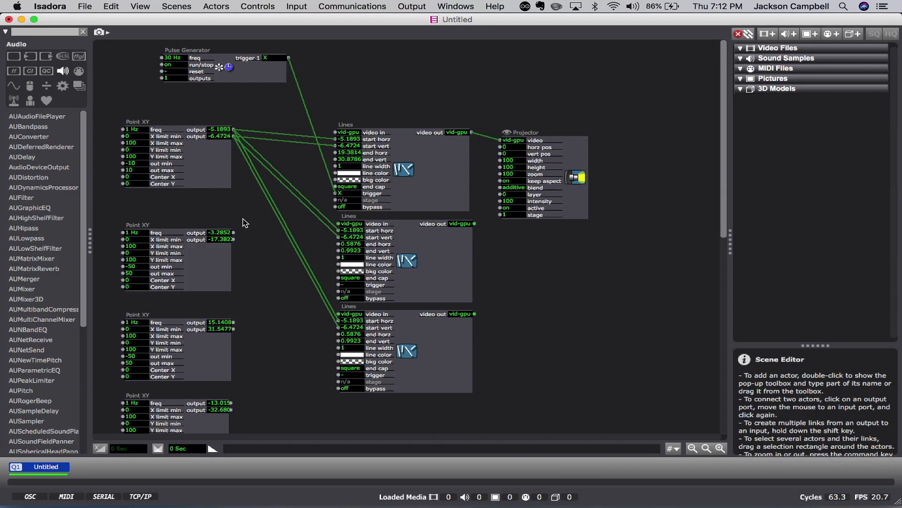
# Align the second Point XY beneath the first and connect its outputs to the first Lines actor's end horz and end vert.
pyautogui.moveTo(213, 162); pyautogui.dragTo(199, 162)
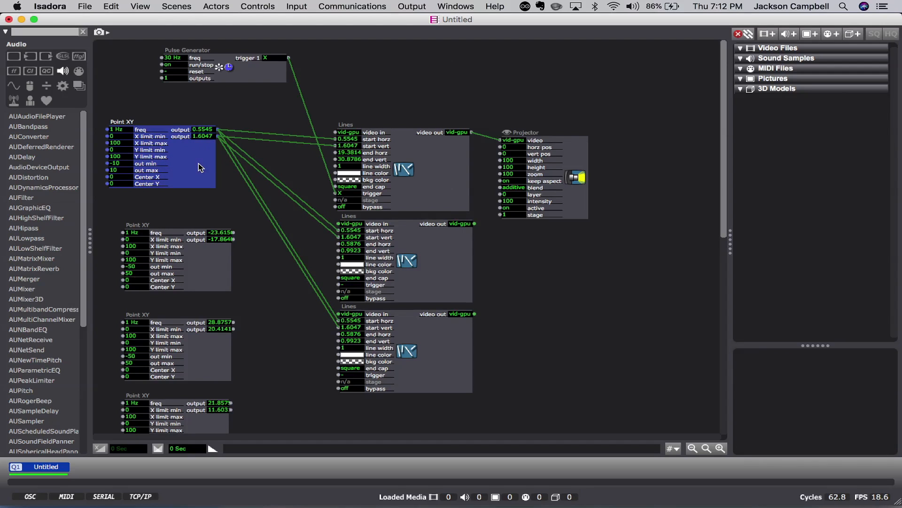
pyautogui.moveTo(205, 273); pyautogui.dragTo(190, 250)
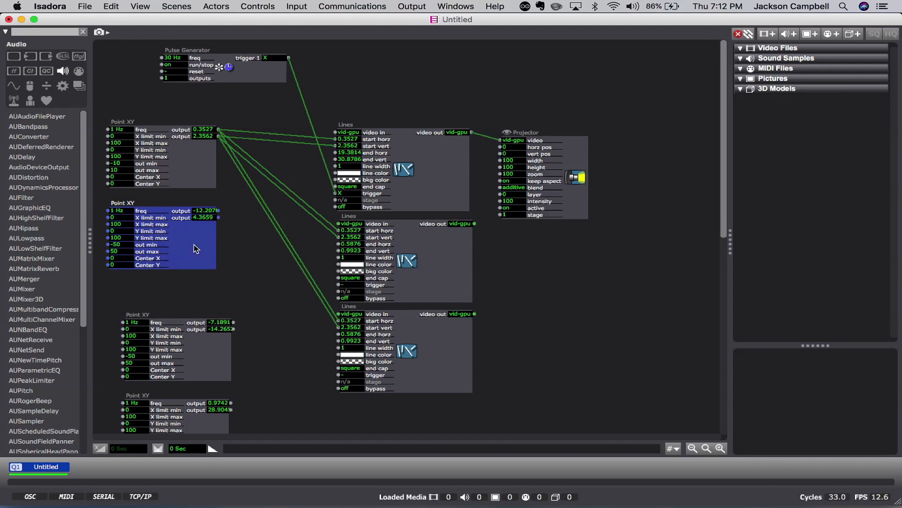
pyautogui.click(218, 210)
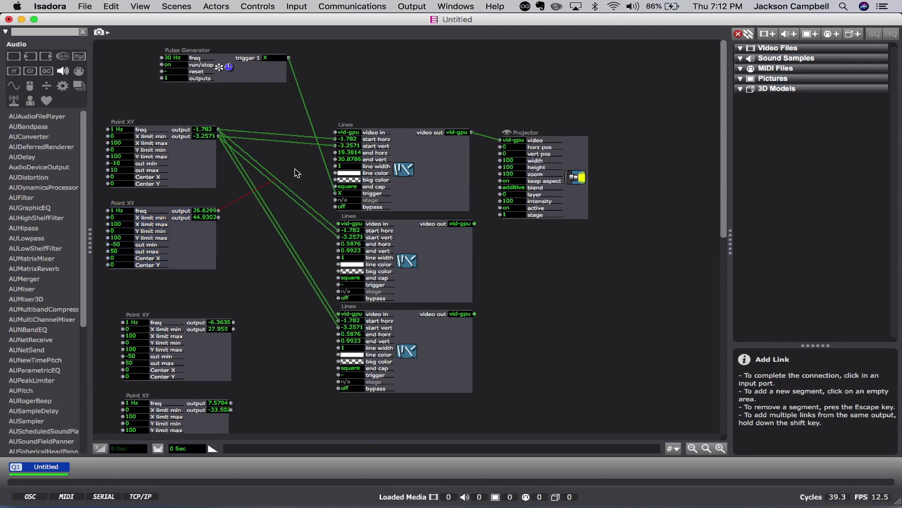
pyautogui.click(334, 151)
pyautogui.click(219, 217)
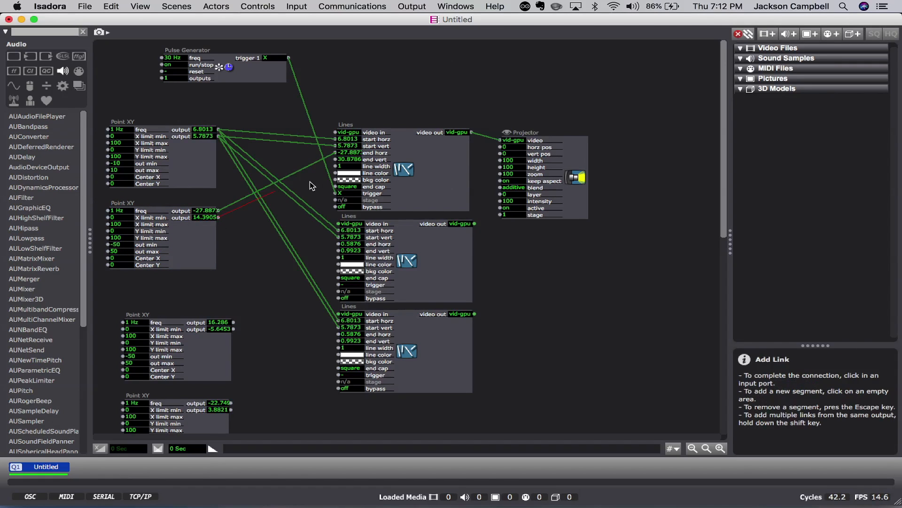
pyautogui.click(335, 159)
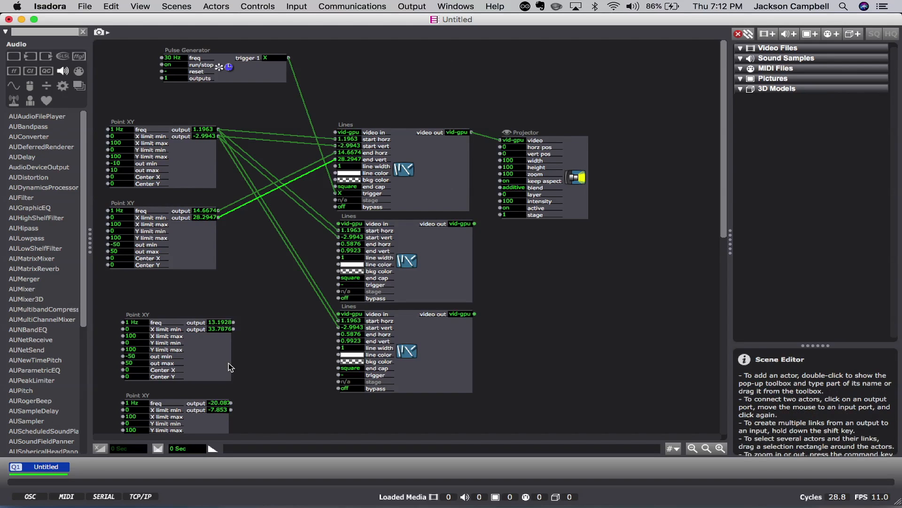
# Connect the third Point XY's outputs to the second Lines' end horz and end vert, and the fourth Point XY's to the third Lines' equivalents.
pyautogui.click(234, 322)
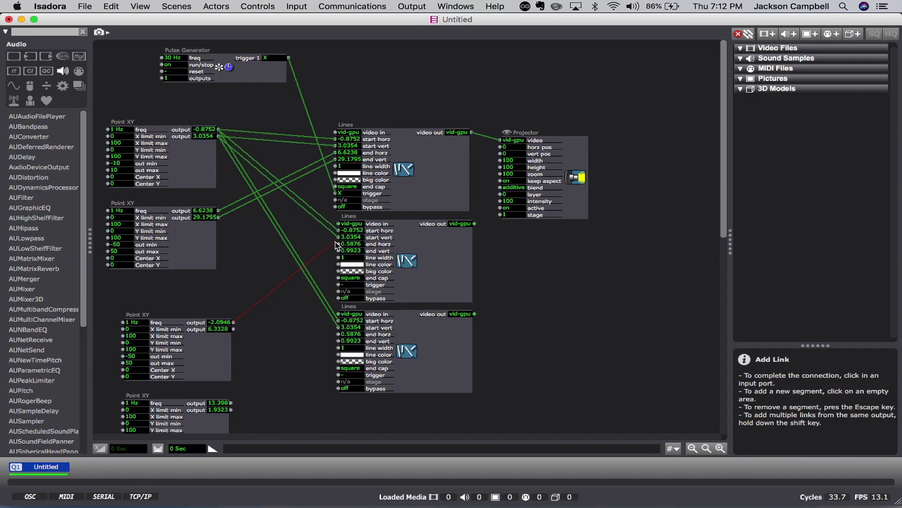
pyautogui.click(337, 244)
pyautogui.click(232, 329)
pyautogui.click(338, 251)
pyautogui.click(232, 403)
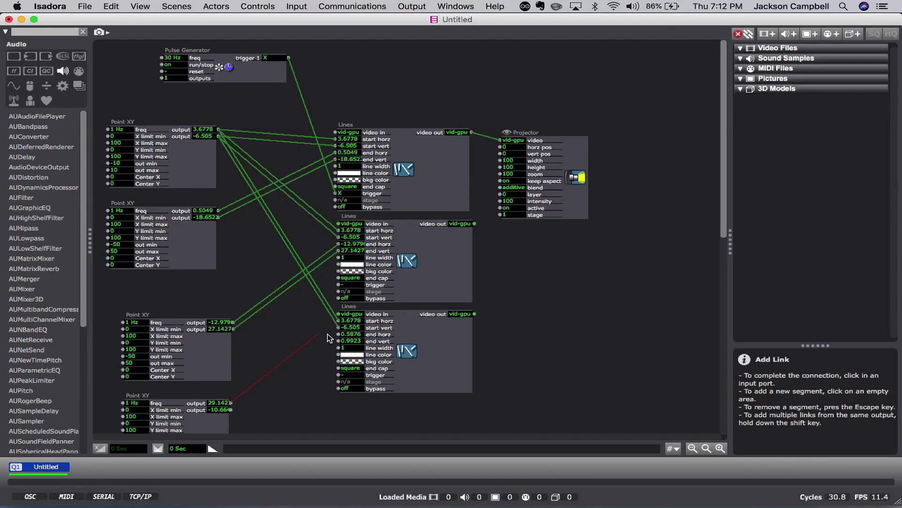
pyautogui.click(337, 334)
pyautogui.click(231, 410)
pyautogui.click(338, 341)
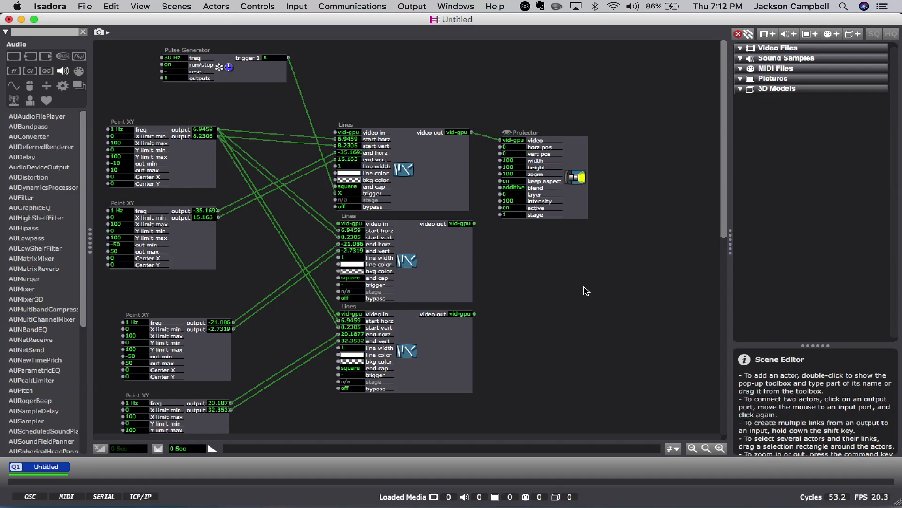
# Move the Projector farther from the Lines actors and delete its video link from the first Lines actor.
pyautogui.moveTo(571, 153); pyautogui.dragTo(636, 142)
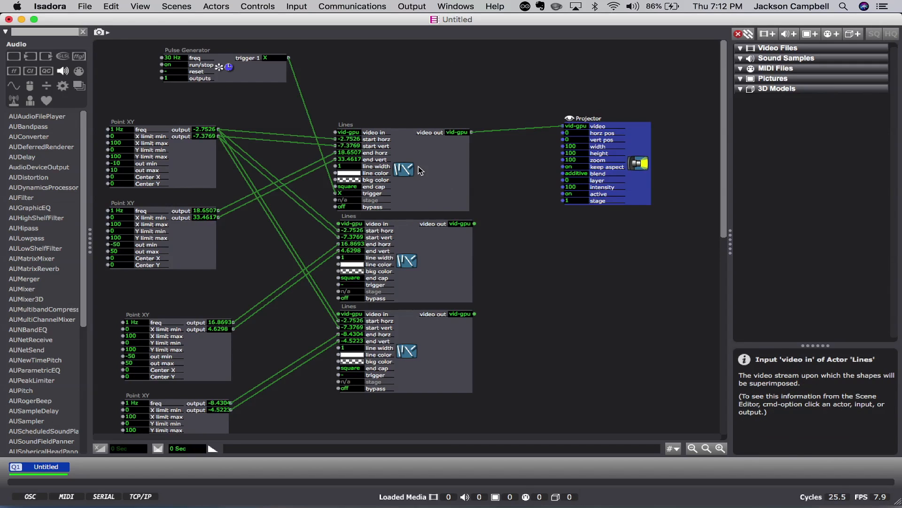
pyautogui.click(489, 131)
pyautogui.moveTo(493, 136)
pyautogui.press('BackSpace')
# Connect the first Lines actor's video out to the second Lines' video in, routing the link between the two actors.
pyautogui.click(471, 132)
pyautogui.click(525, 133)
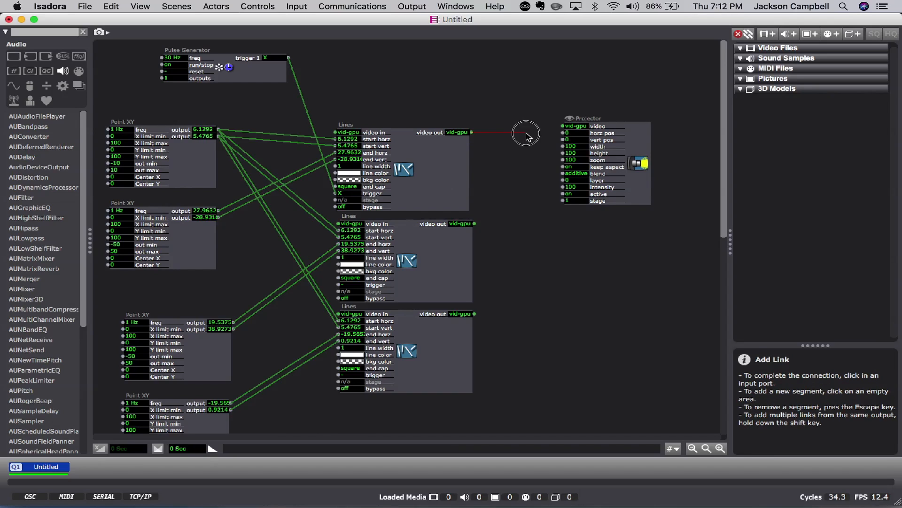
pyautogui.click(518, 216)
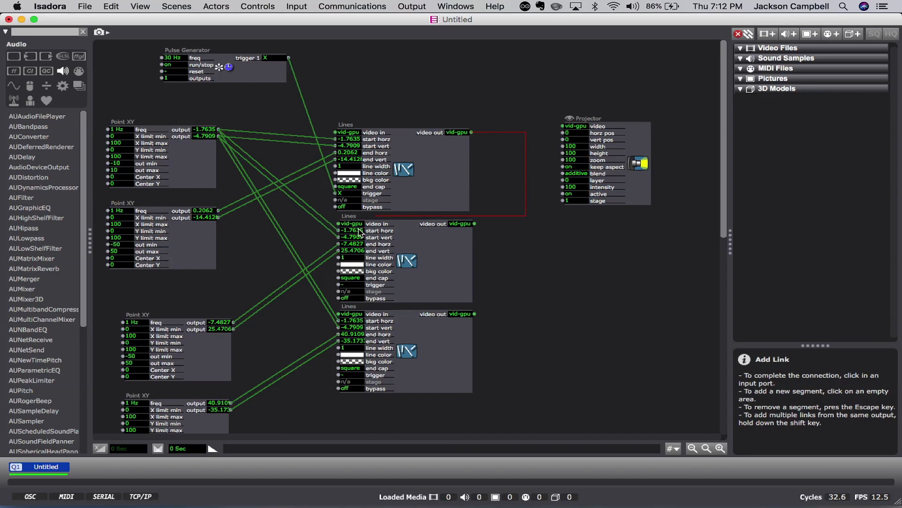
pyautogui.click(300, 218)
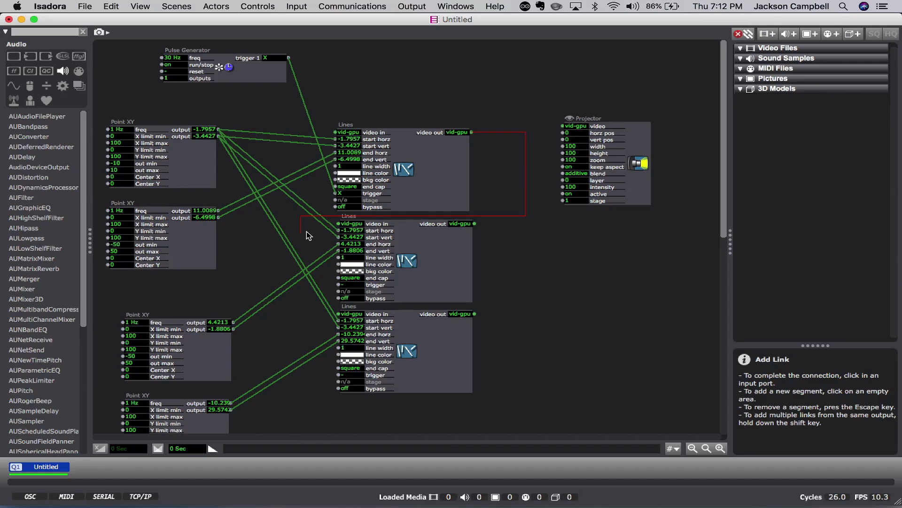
pyautogui.click(338, 225)
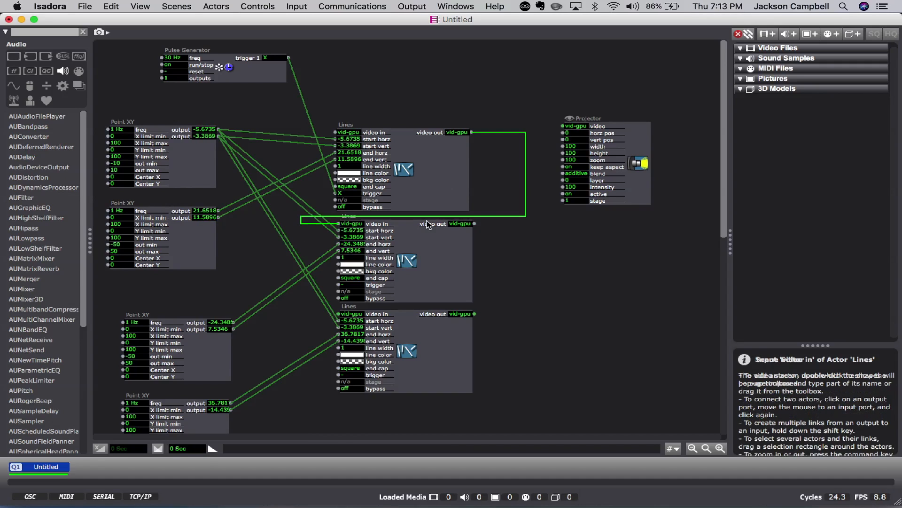
# Chain the second Lines' video out through the third Lines actor to the Projector's video input, and move the Projector farther away.
pyautogui.click(474, 223)
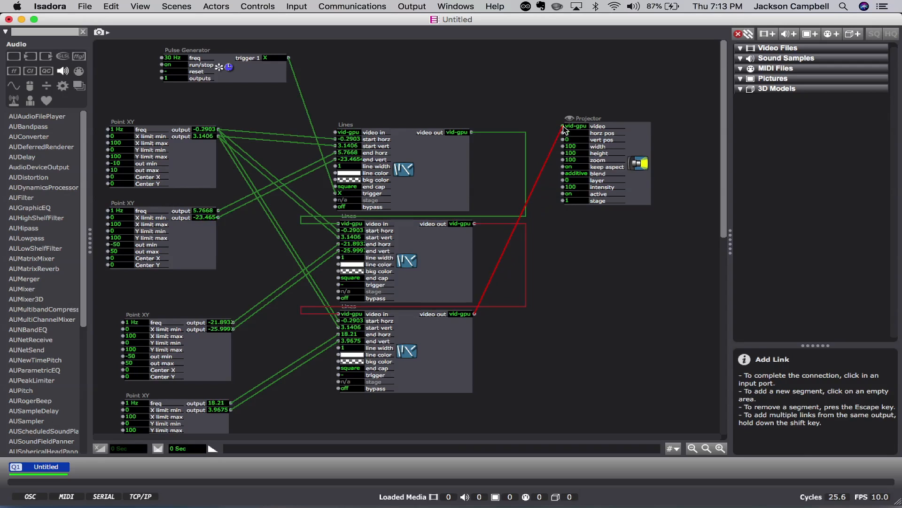
pyautogui.click(563, 126)
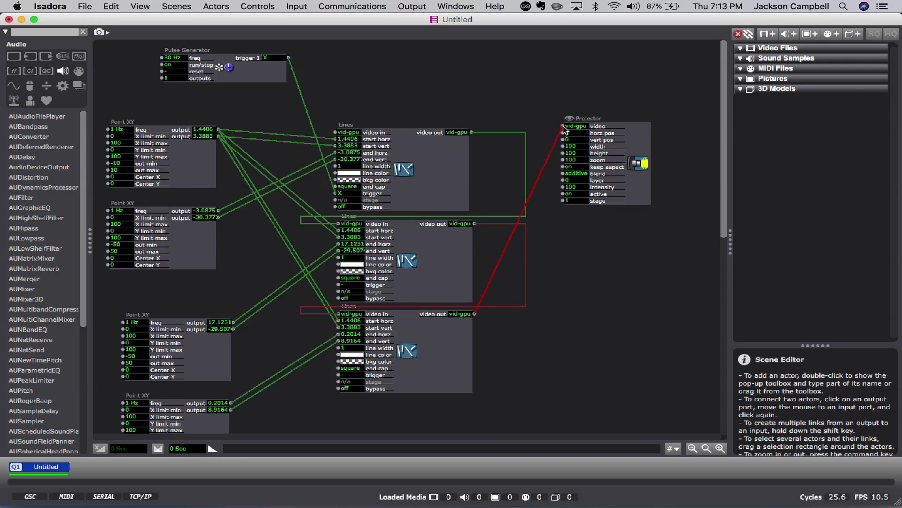
pyautogui.moveTo(632, 132); pyautogui.dragTo(721, 153)
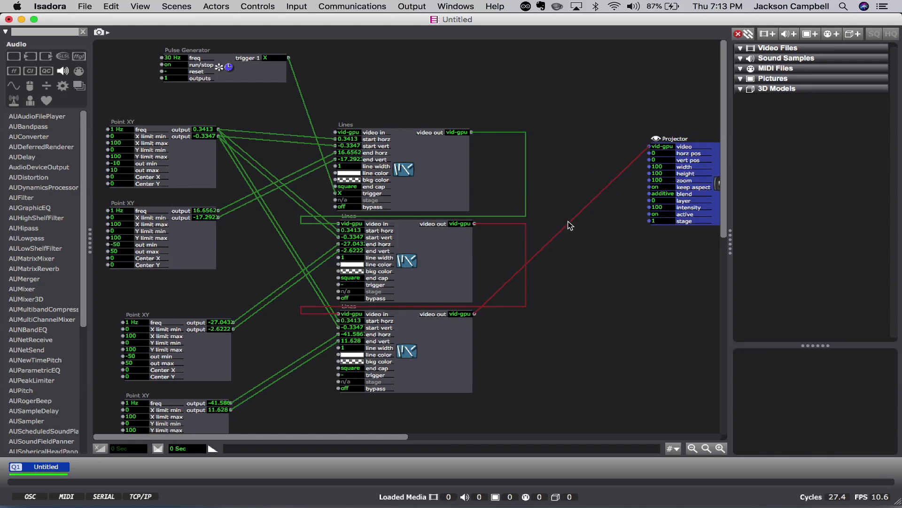
# Shift the Pulse Generator aside, then link the first Lines' video out to the second Lines' trigger and the second's to the third's trigger.
pyautogui.click(525, 232)
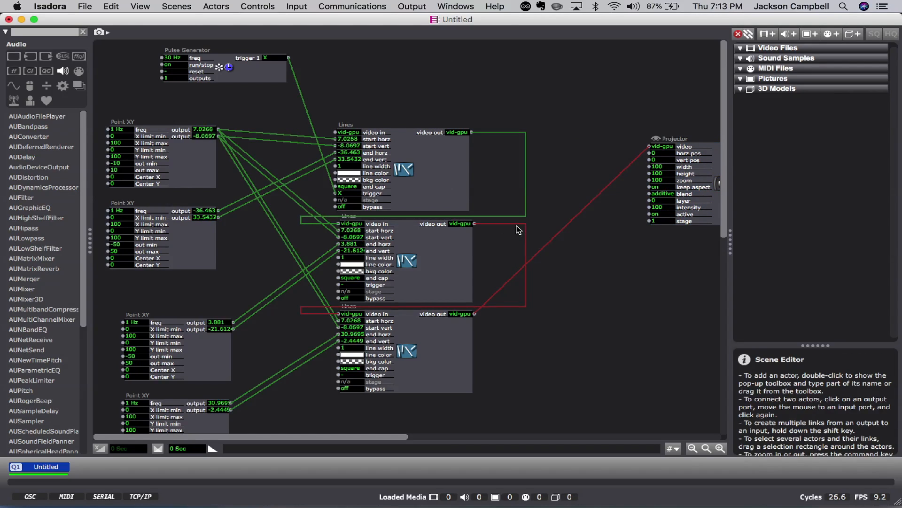
pyautogui.moveTo(270, 75); pyautogui.dragTo(232, 83)
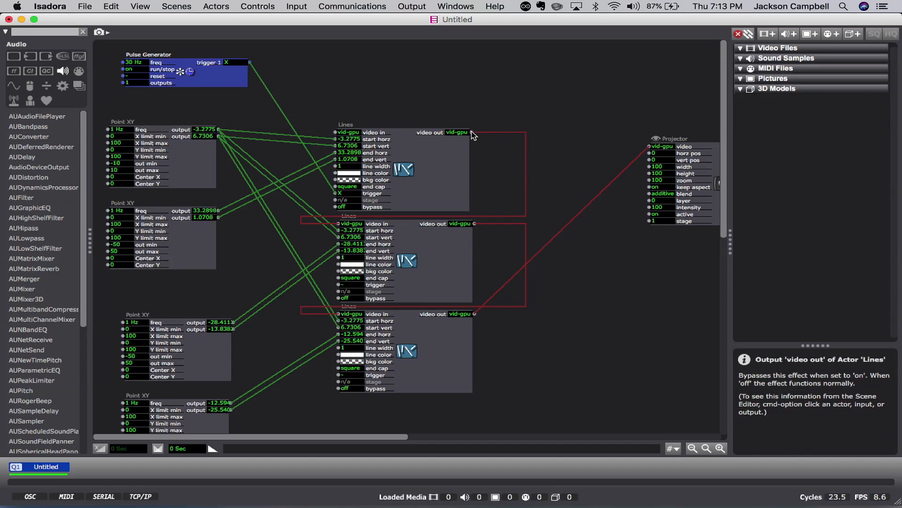
pyautogui.moveTo(473, 133)
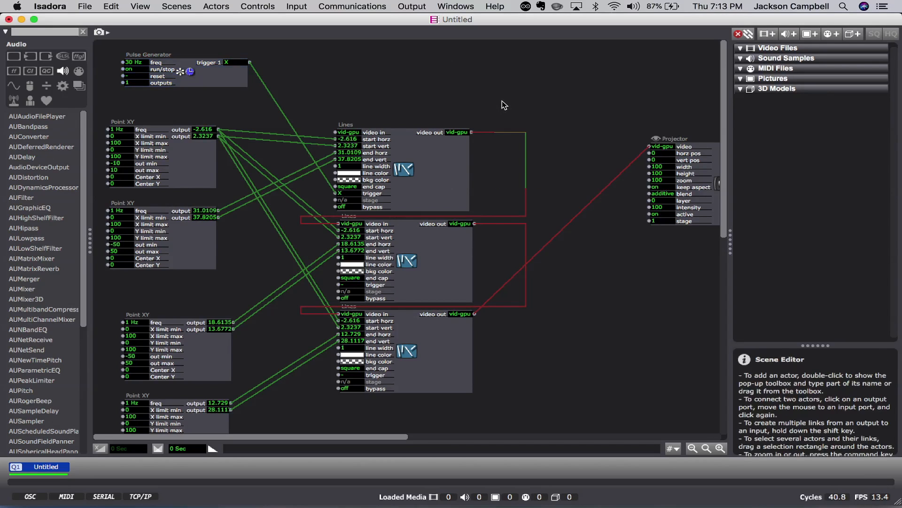
pyautogui.click(474, 224)
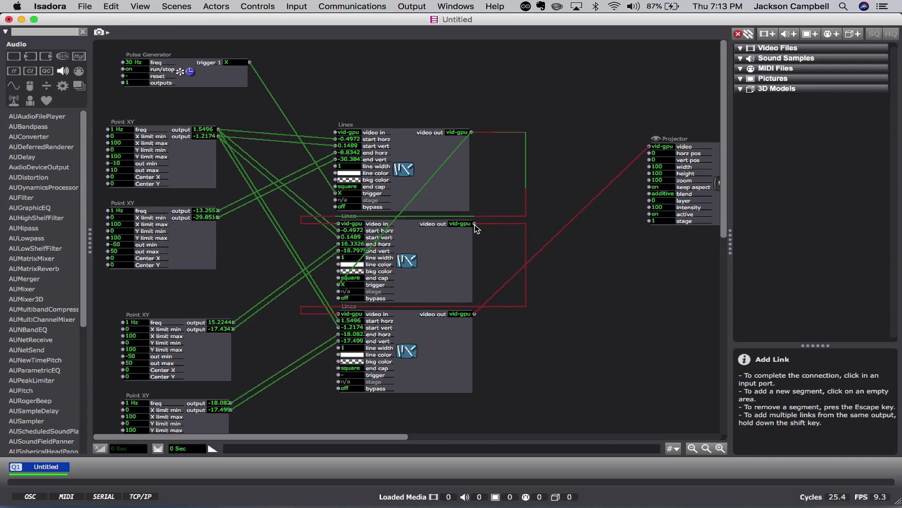
pyautogui.click(340, 376)
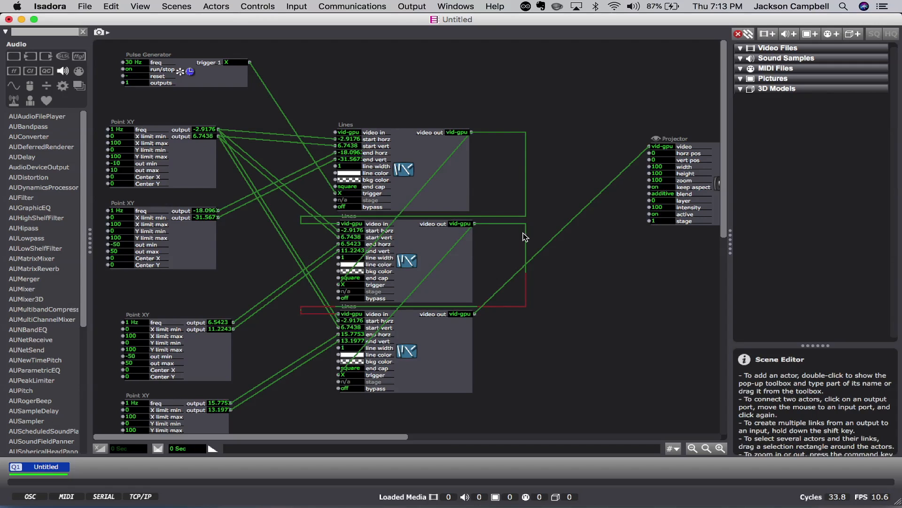
pyautogui.click(525, 290)
pyautogui.click(590, 290)
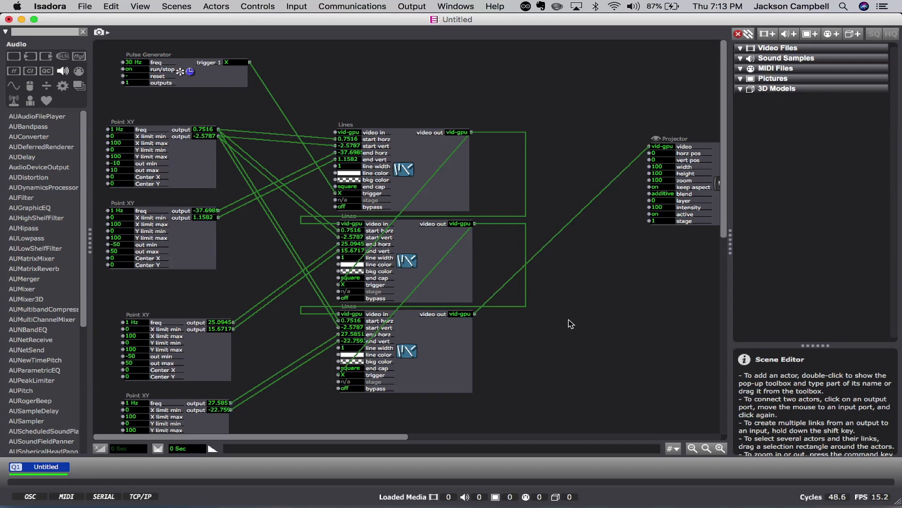
# Check the three lines in the stage output, then move the Projector down level with the third Lines actor.
pyautogui.press('super+g')
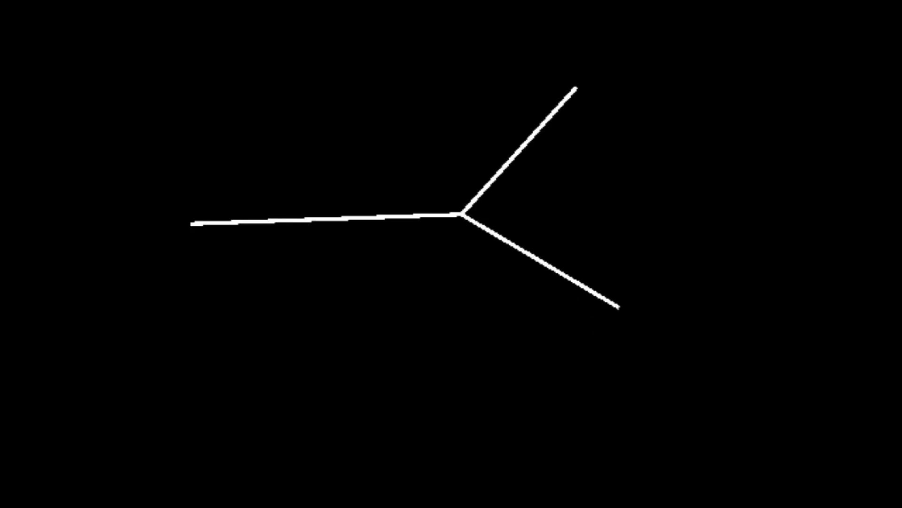
pyautogui.press('super+g')
pyautogui.moveTo(697, 144); pyautogui.dragTo(716, 349)
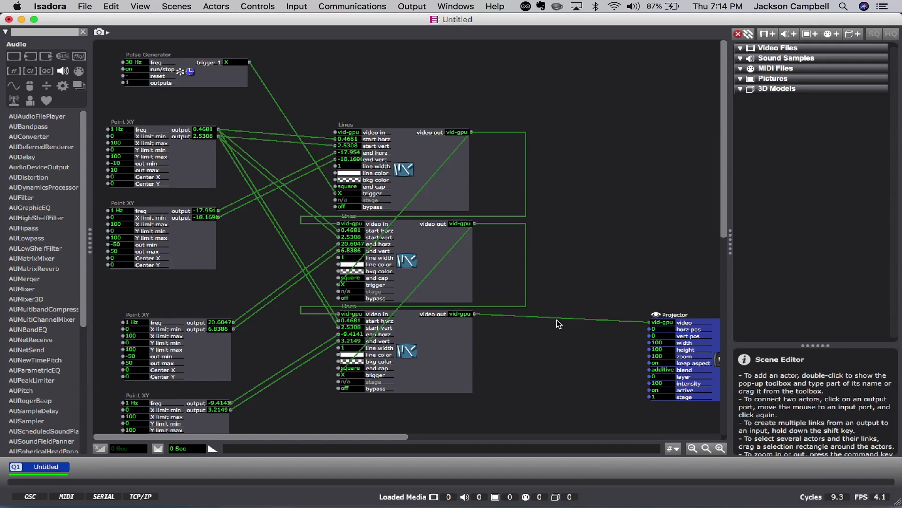
pyautogui.click(529, 275)
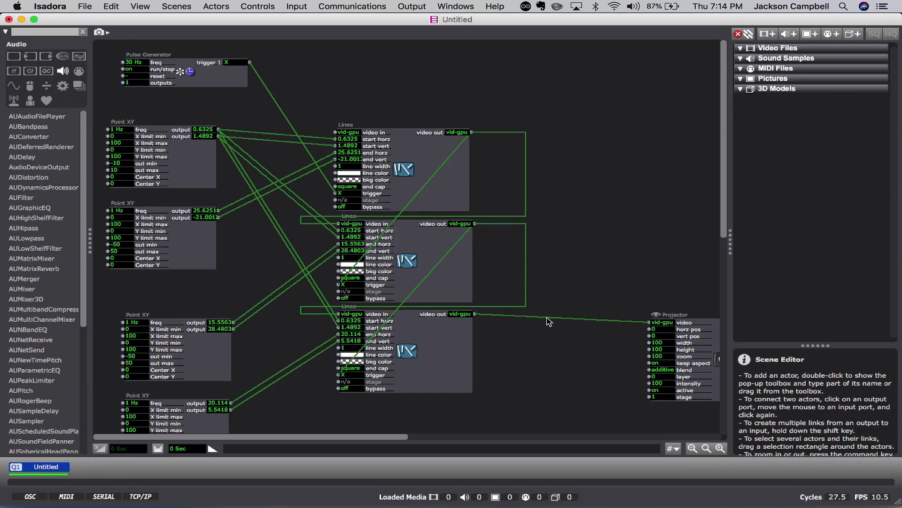
pyautogui.moveTo(548, 320)
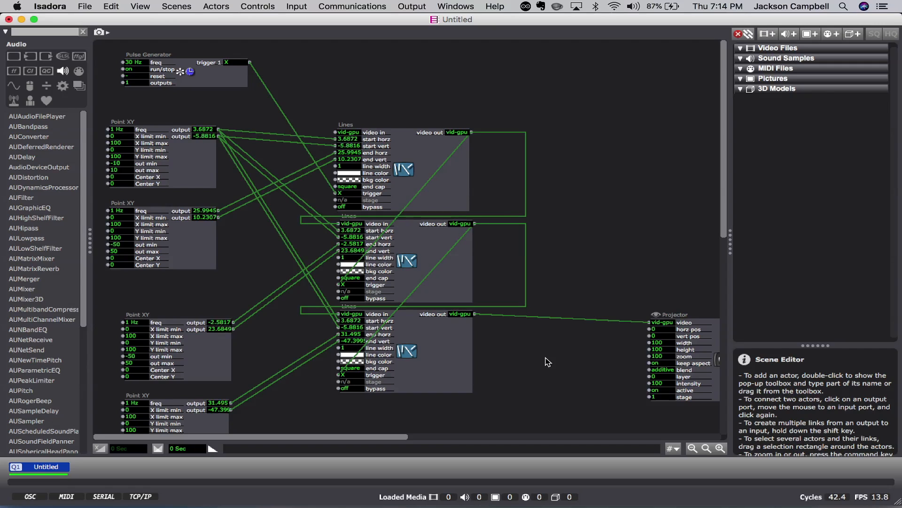
# Pull the vertical segments of the two video links between the Lines actors closer to the actors.
pyautogui.hscroll(2, 548, 361)
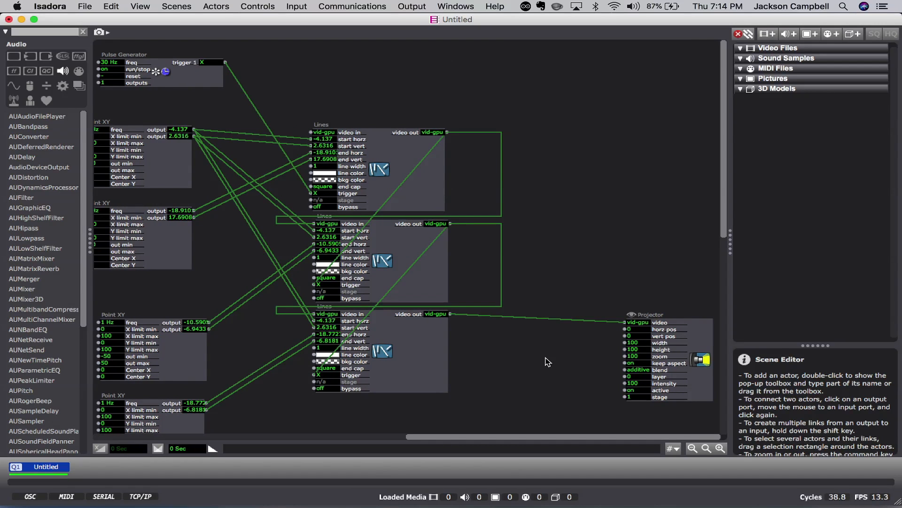
pyautogui.moveTo(501, 192); pyautogui.dragTo(464, 190)
pyautogui.moveTo(502, 249); pyautogui.dragTo(463, 247)
pyautogui.click(551, 205)
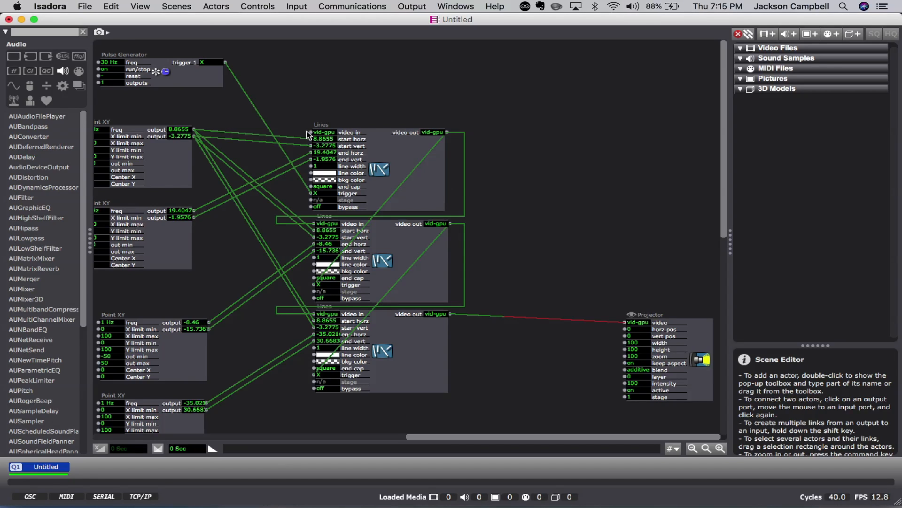
pyautogui.doubleClick(348, 78)
pyautogui.write('ba')
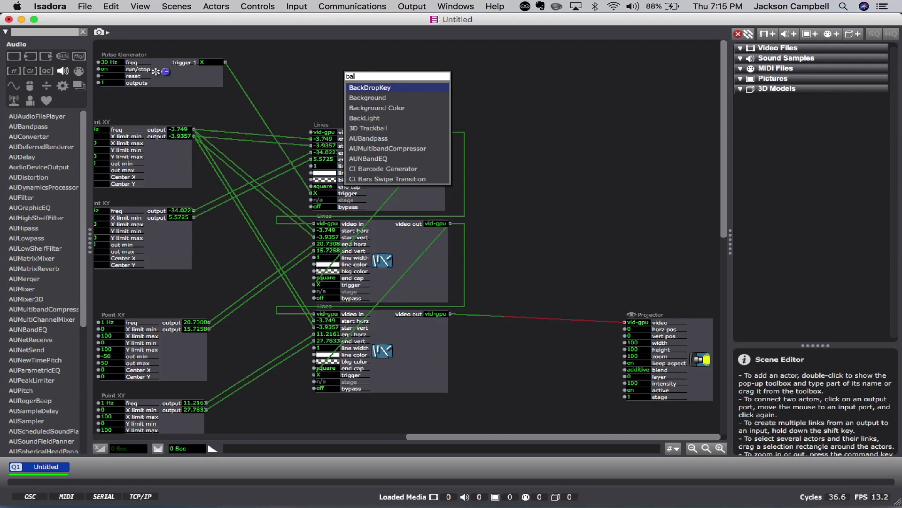
pyautogui.press('Down')
pyautogui.press('Down')
pyautogui.press('Escape')
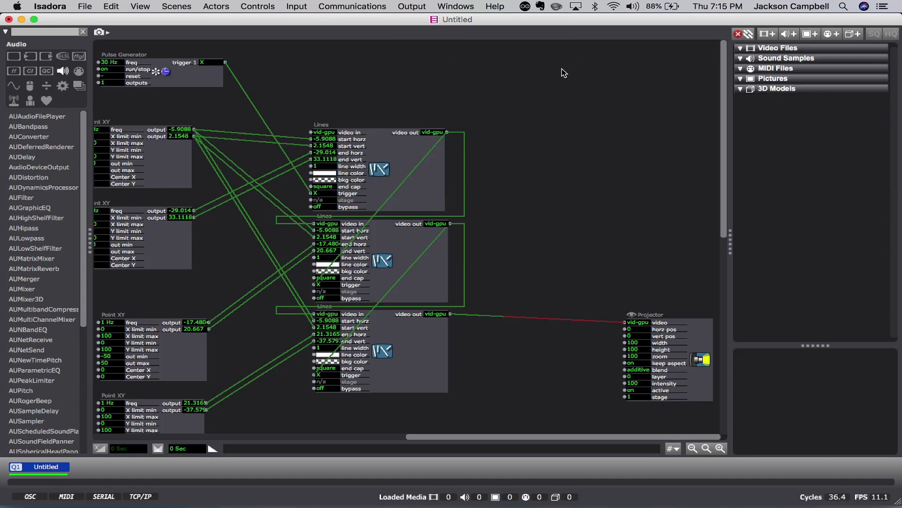
# Add a Background Color actor and place it directly above the first Lines actor.
pyautogui.doubleClick(383, 65)
pyautogui.write('blac')
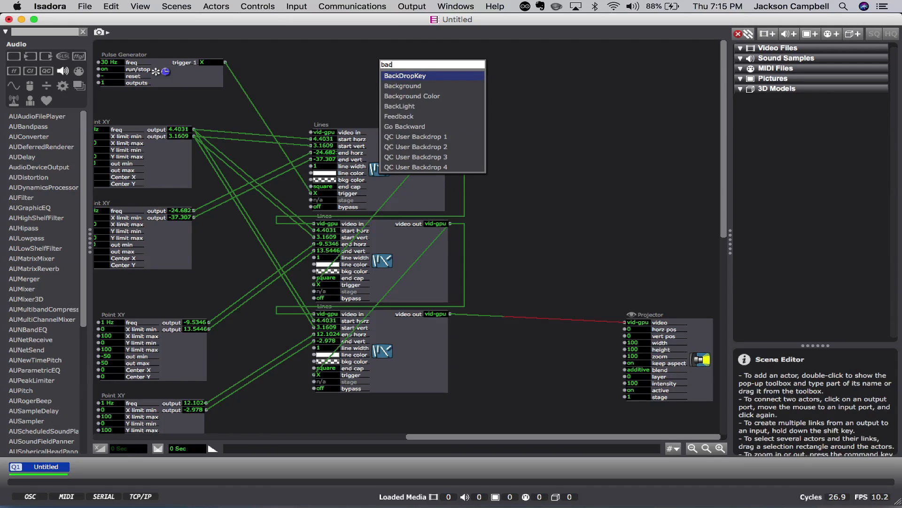
pyautogui.press('Down')
pyautogui.press('Down')
pyautogui.press('Return')
pyautogui.moveTo(408, 75); pyautogui.dragTo(340, 77)
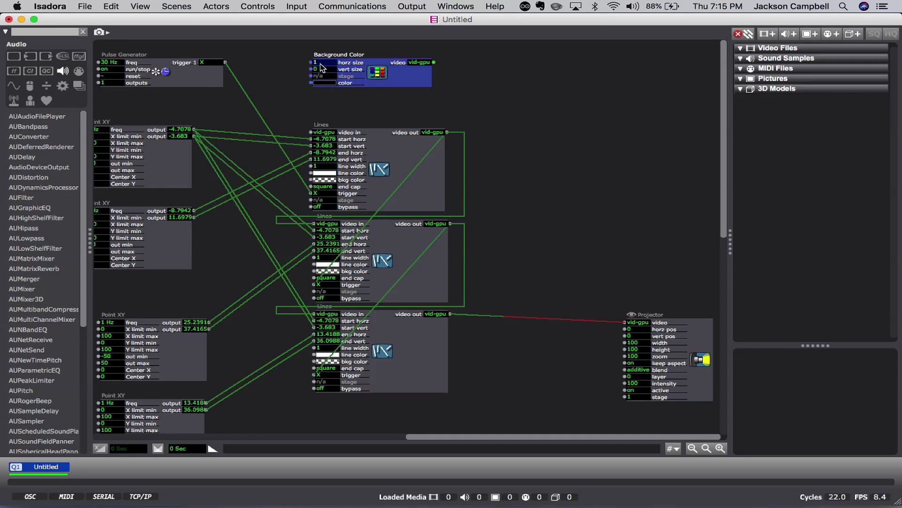
# Set the Background Color's horz size to 1920 and vert size to 1080, and connect its video output to the first Lines' video in.
pyautogui.click(321, 68)
pyautogui.write('1080')
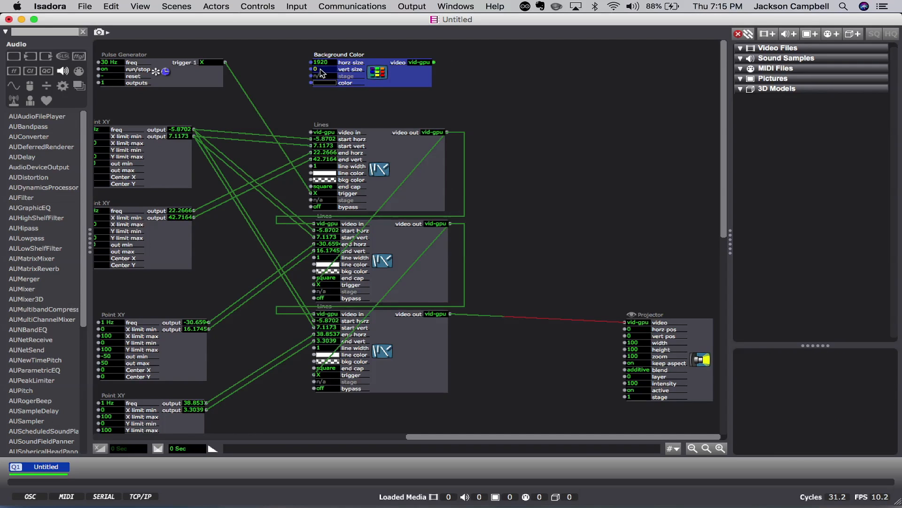
pyautogui.press('Return')
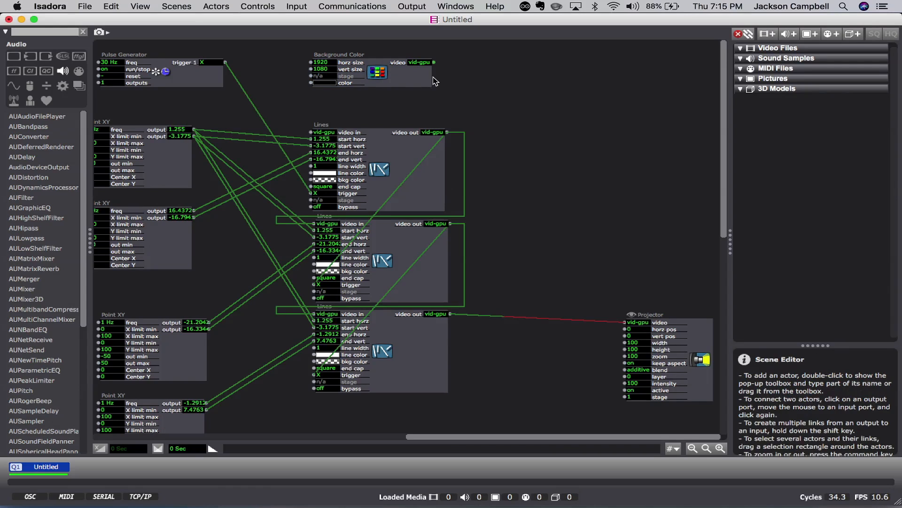
pyautogui.click(434, 63)
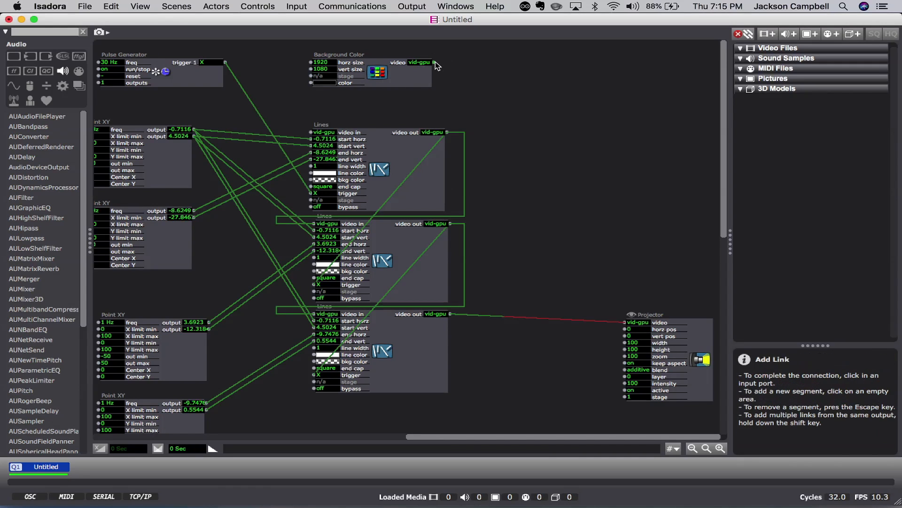
pyautogui.click(311, 132)
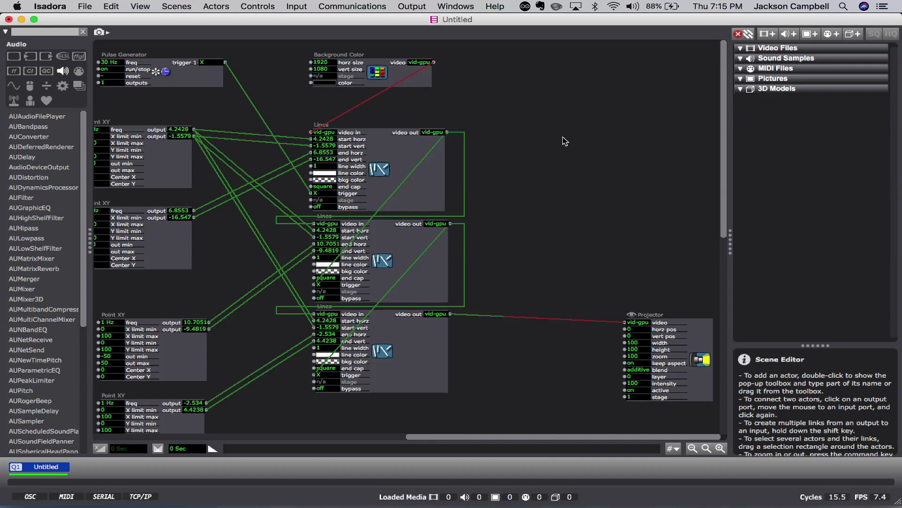
# Check the stage output with the background connected, and shift the Background Color actor slightly.
pyautogui.press('super+g')
pyautogui.press('super+g')
pyautogui.click(400, 81)
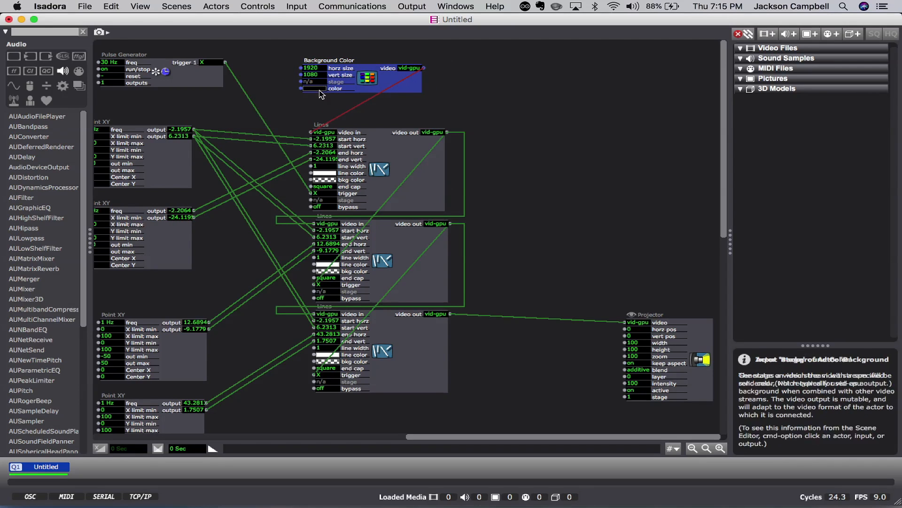
pyautogui.click(472, 114)
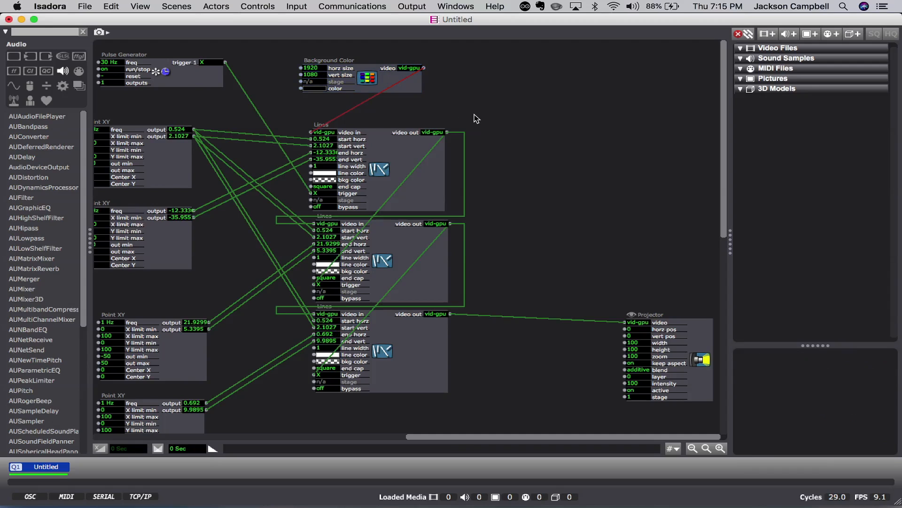
# Make the Background Color actor's black color fully transparent by lowering its opacity to the minimum.
pyautogui.click(316, 89)
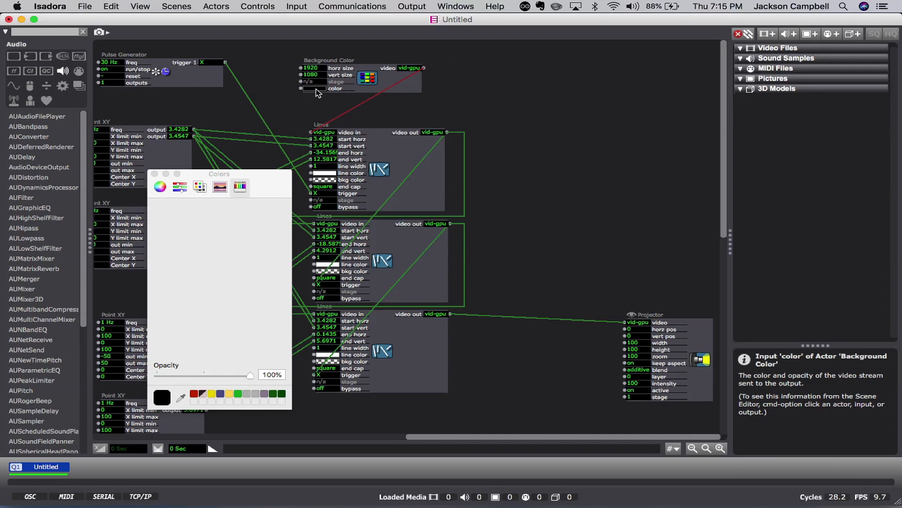
pyautogui.moveTo(250, 376); pyautogui.dragTo(146, 375)
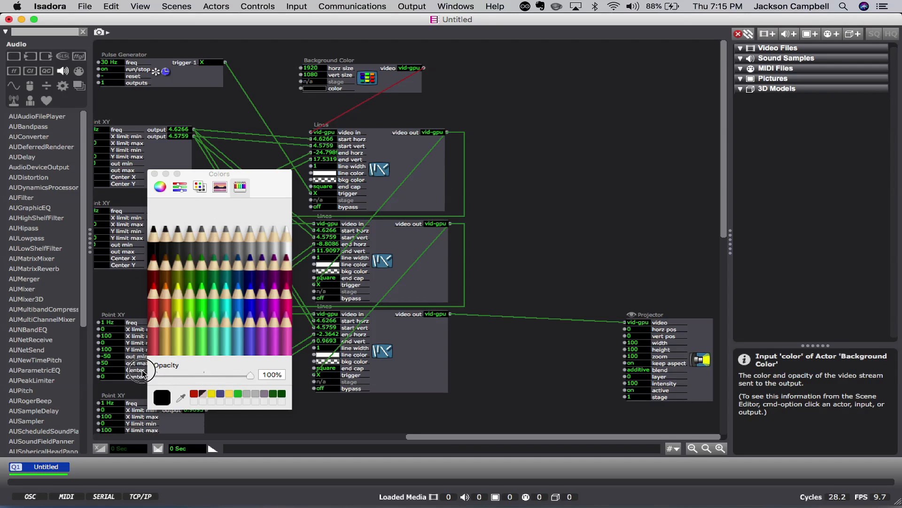
pyautogui.click(155, 175)
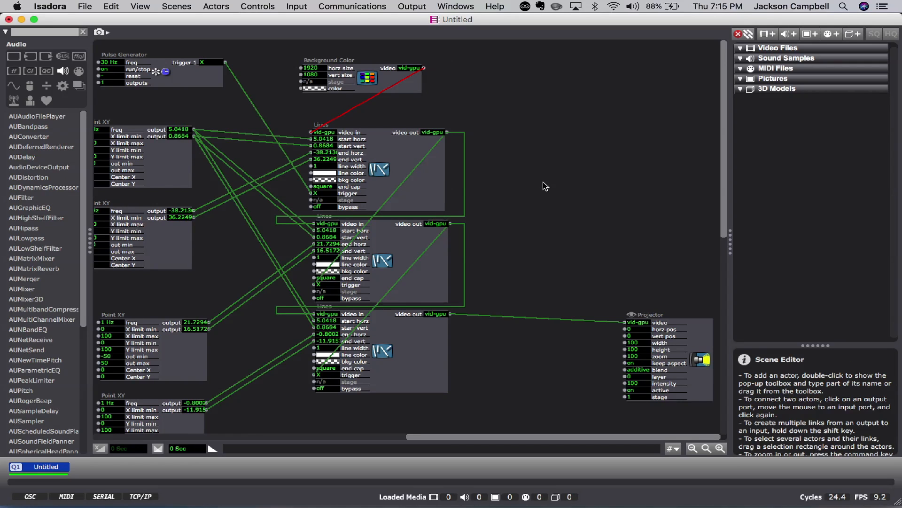
# Nudge the Projector up, then duplicate the three chained Lines actors and place the copies below the originals.
pyautogui.moveTo(517, 321)
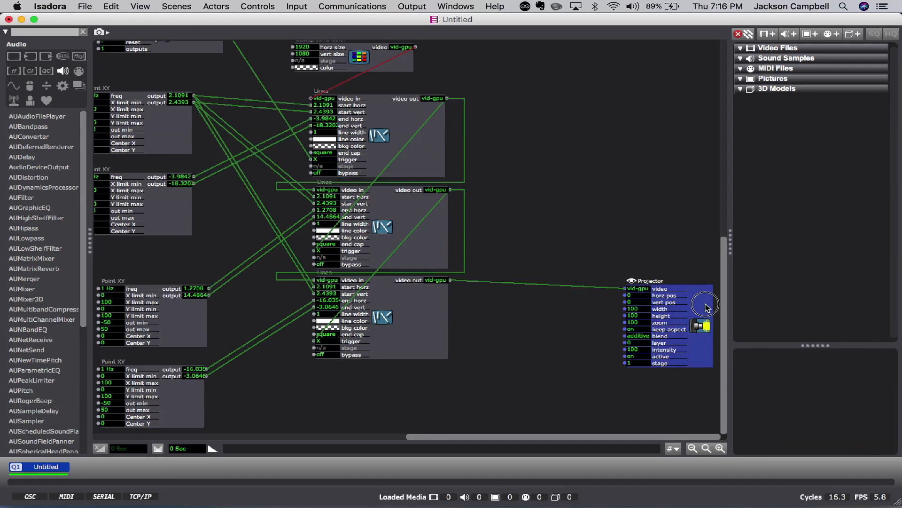
pyautogui.moveTo(707, 306); pyautogui.dragTo(707, 300)
pyautogui.moveTo(501, 84); pyautogui.dragTo(289, 405)
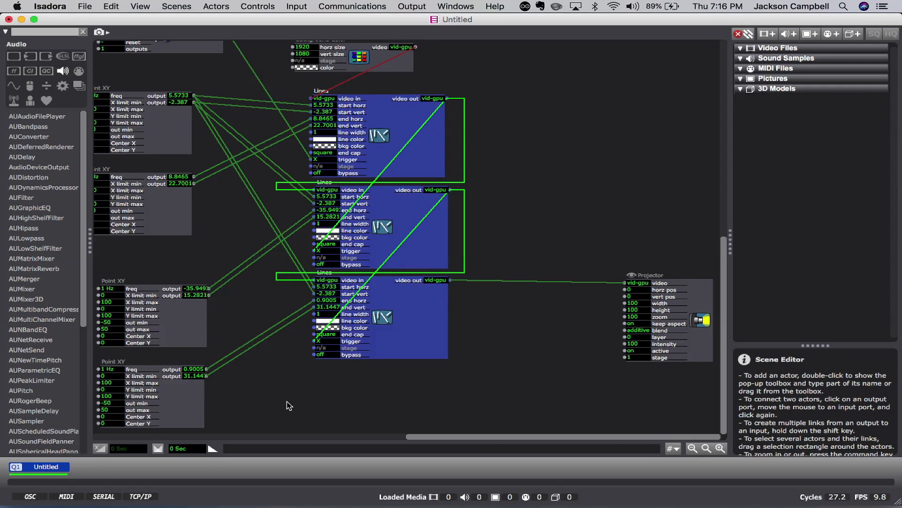
pyautogui.press('super+d')
pyautogui.moveTo(435, 176); pyautogui.dragTo(429, 383)
pyautogui.click(534, 355)
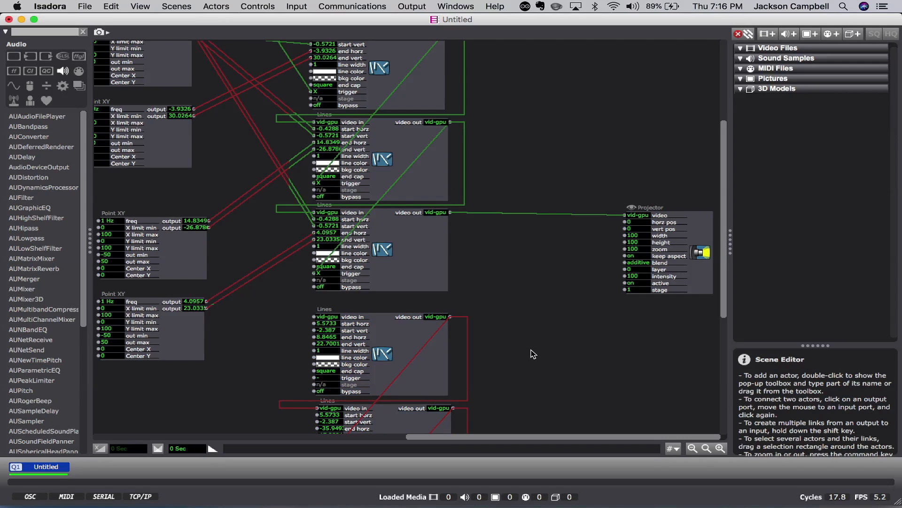
# Delete the Projector's video link and connect the third Lines' video out to the video in and trigger of the first duplicated Lines.
pyautogui.click(534, 215)
pyautogui.press('BackSpace')
pyautogui.click(449, 213)
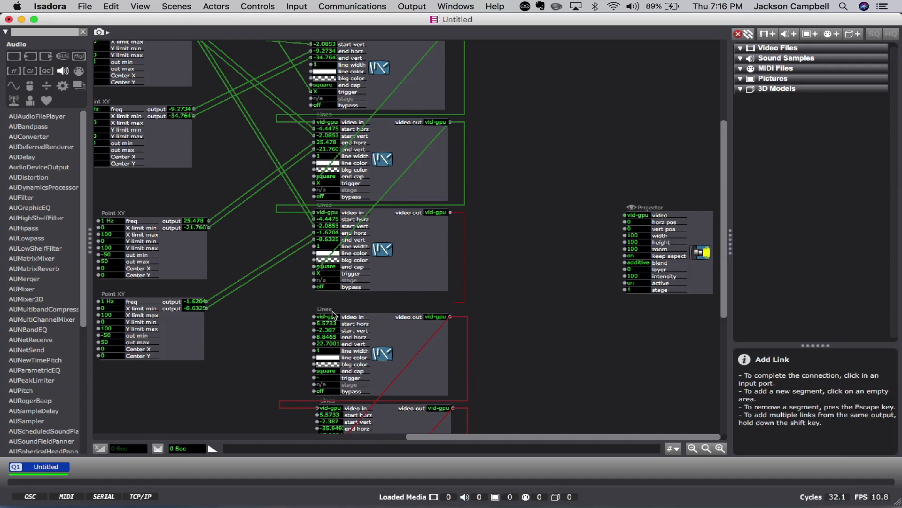
pyautogui.click(314, 316)
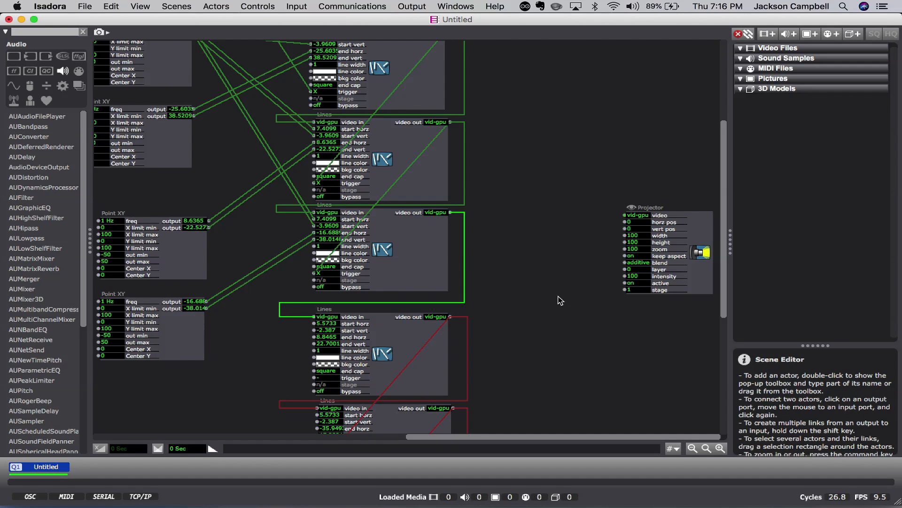
pyautogui.click(449, 212)
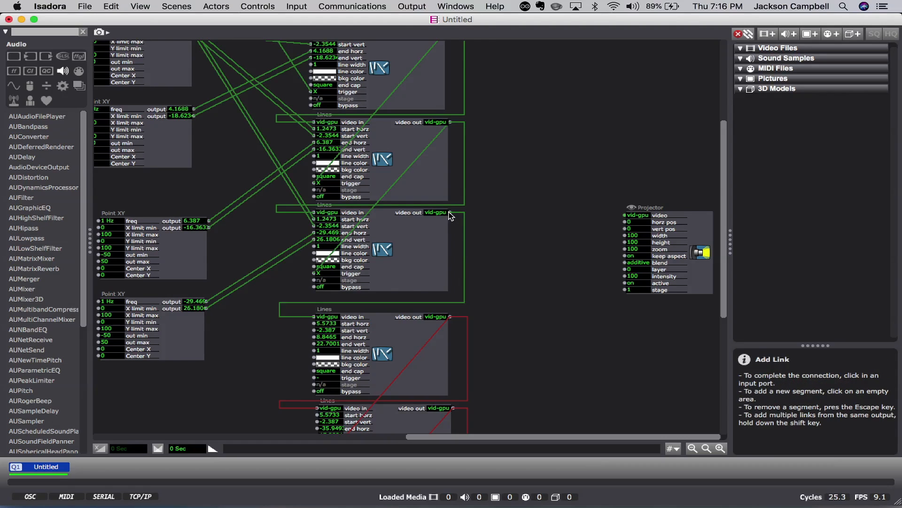
pyautogui.click(313, 377)
# Connect the video out of the last duplicated Lines actor to the Projector's video input.
pyautogui.scroll(-3, 532, 345)
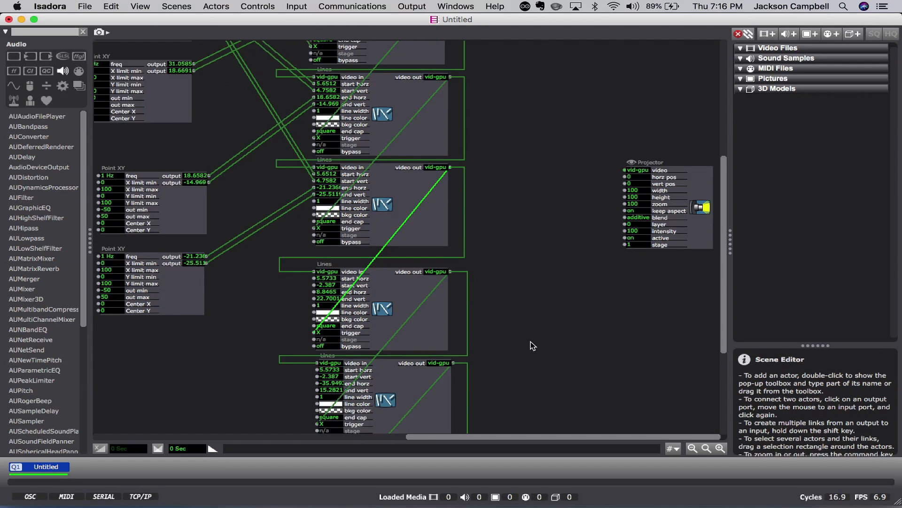
pyautogui.scroll(-5, 531, 344)
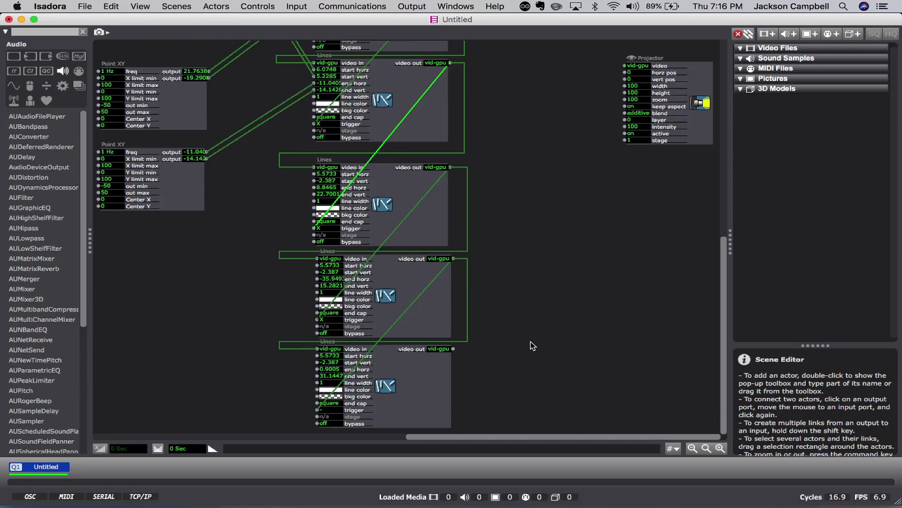
pyautogui.click(454, 349)
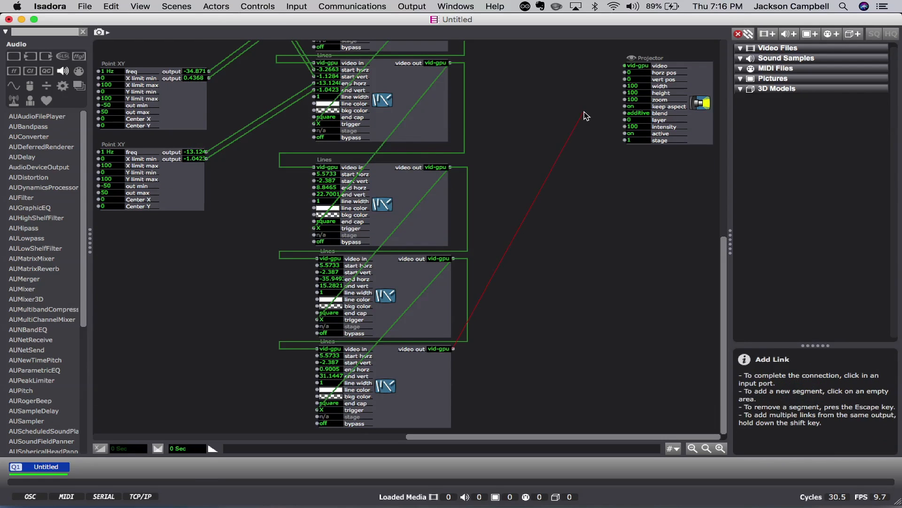
pyautogui.click(624, 66)
pyautogui.scroll(10, 613, 269)
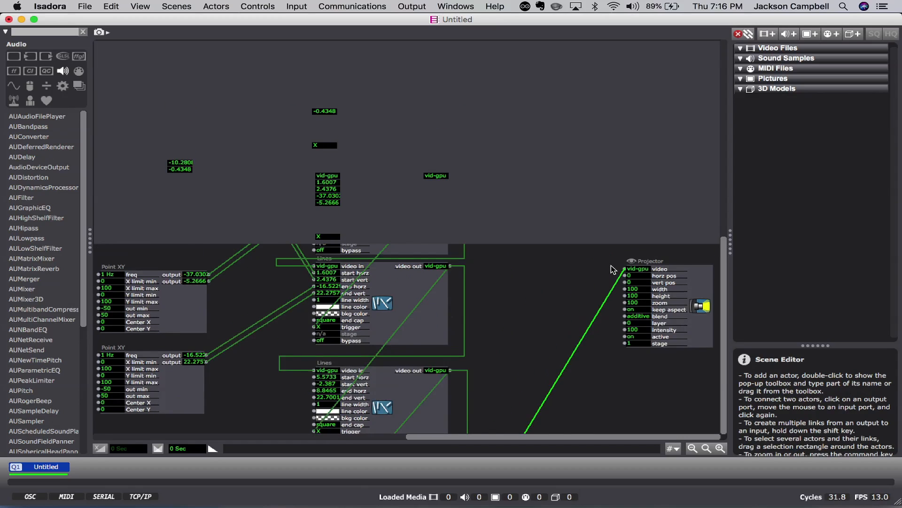
# Set start horz, start vert, end horz and end vert to 0 on the first two duplicated Lines actors.
pyautogui.scroll(-6, 594, 275)
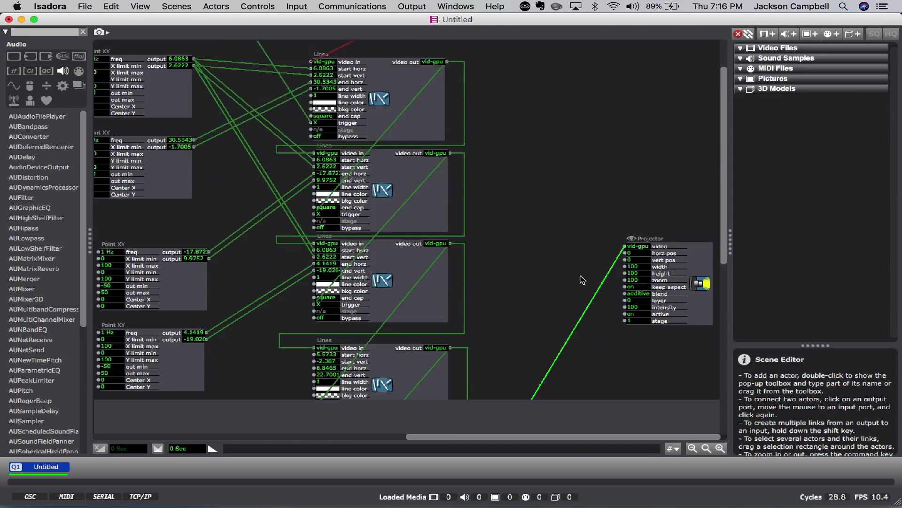
pyautogui.write('0')
pyautogui.click(333, 261)
pyautogui.write('0')
pyautogui.click(332, 267)
pyautogui.write('0')
pyautogui.click(333, 274)
pyautogui.write('0')
pyautogui.click(336, 345)
pyautogui.write('0')
pyautogui.click(335, 351)
pyautogui.write('0')
pyautogui.click(333, 364)
pyautogui.write('0')
pyautogui.click(331, 357)
pyautogui.write('0')
pyautogui.scroll(-5, 343, 398)
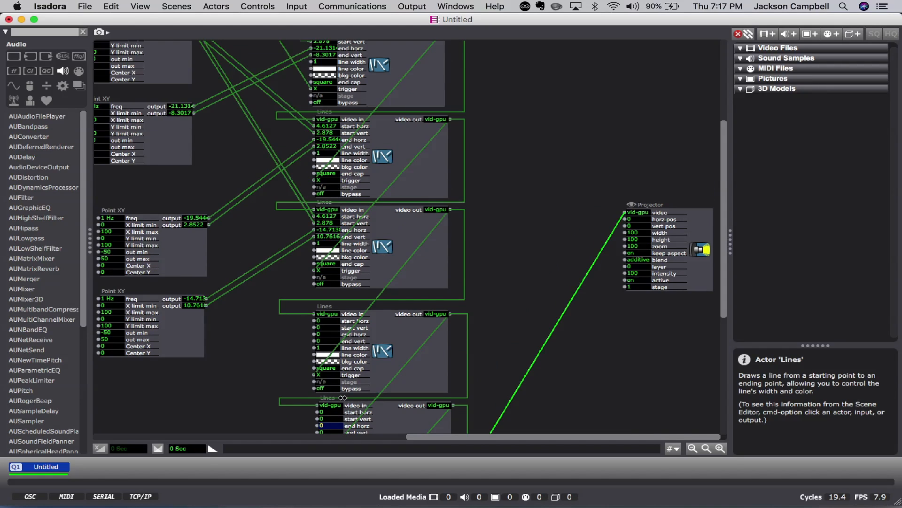
# Set start horz, start vert, end horz and end vert to 0 on the last duplicated Lines actor.
pyautogui.click(329, 356)
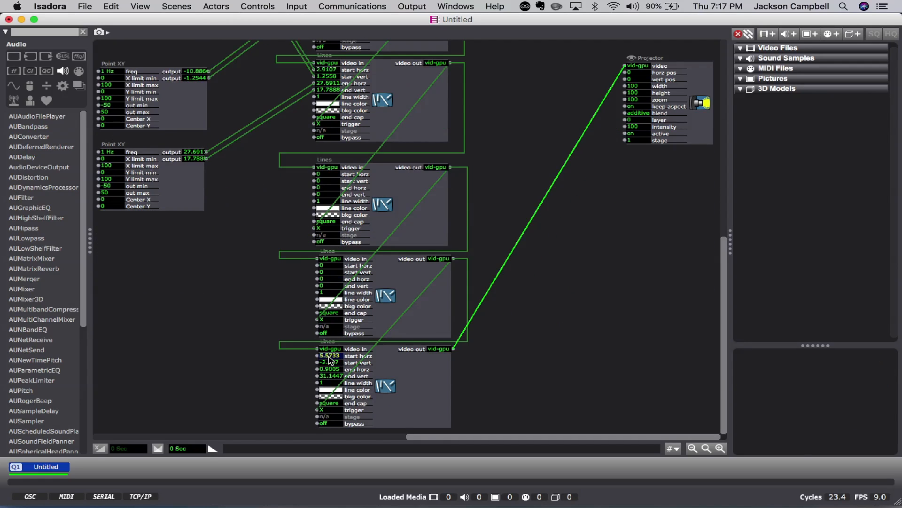
pyautogui.write('0')
pyautogui.click(330, 368)
pyautogui.write('0')
pyautogui.click(330, 376)
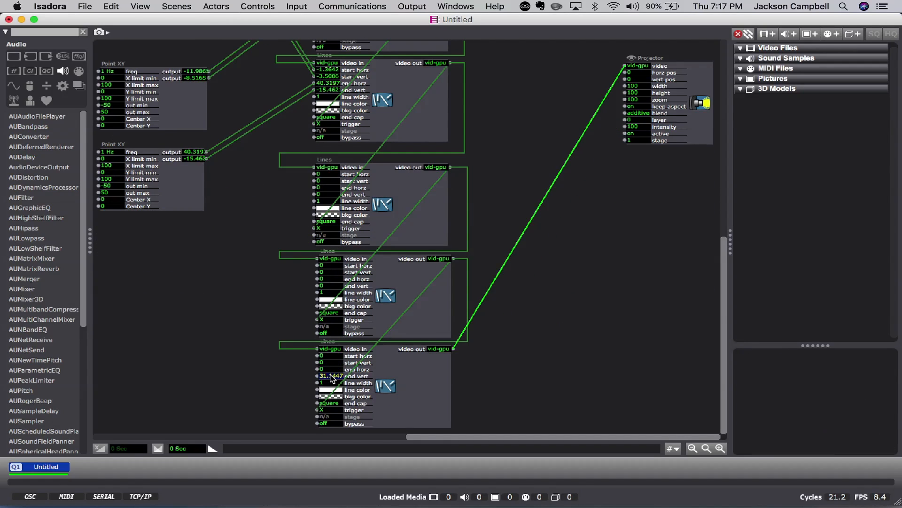
pyautogui.write('0')
pyautogui.click(271, 366)
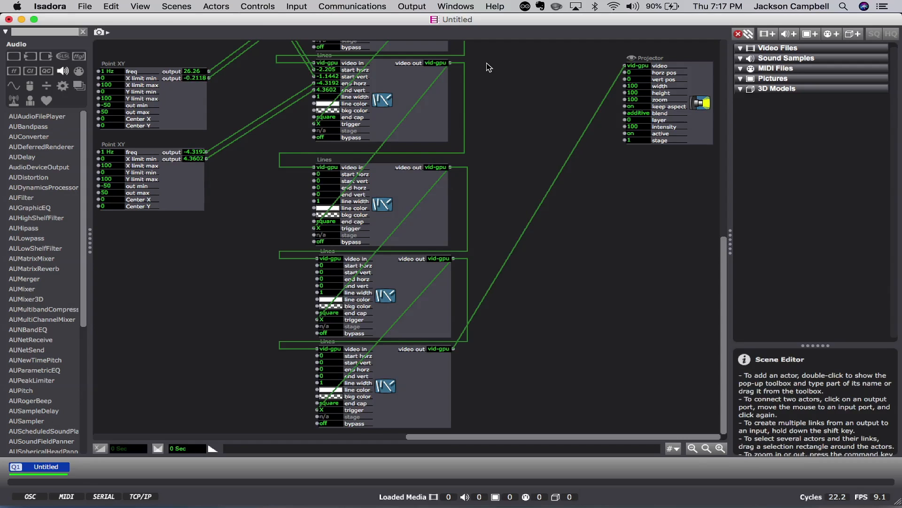
# Show the output stage to check the drawn lines, and hide it again.
pyautogui.scroll(5, 708, 188)
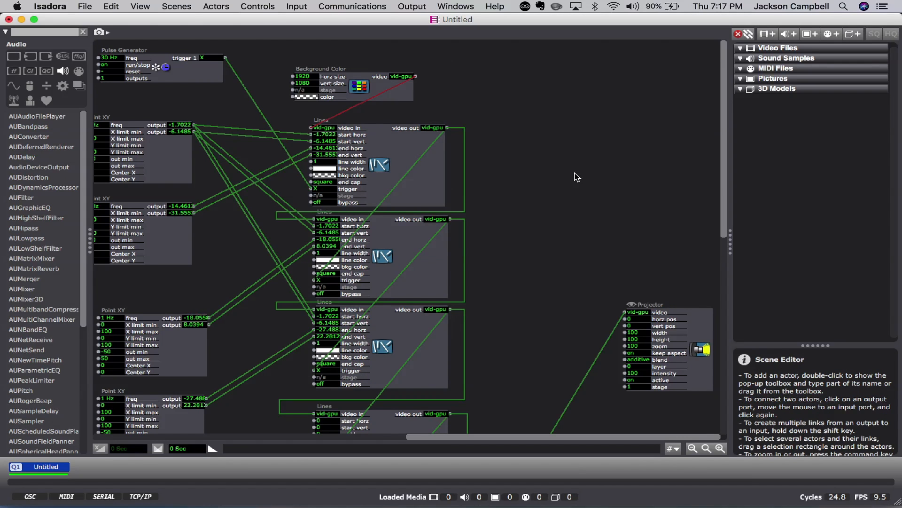
pyautogui.press('super+g')
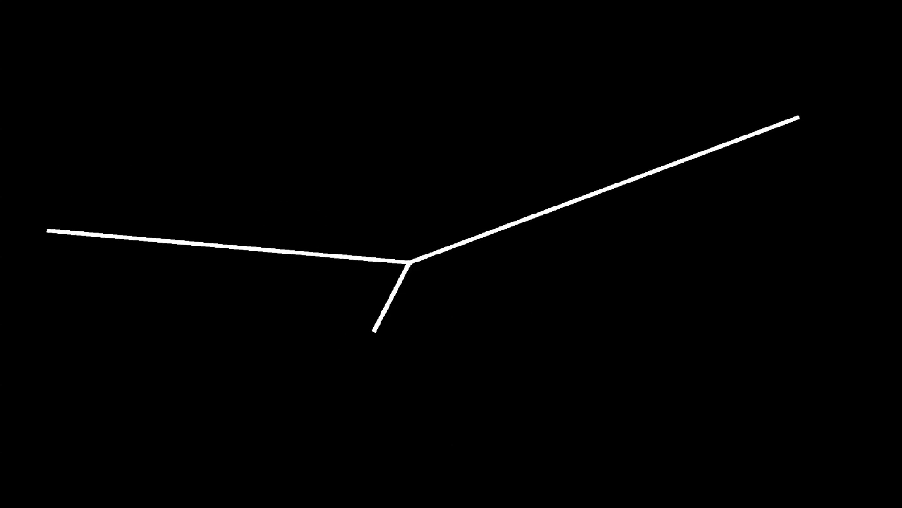
pyautogui.press('super+g')
# Move the first Point XY actor slightly up and shift the third one slightly left to tidy the column.
pyautogui.scroll(-10, 577, 177)
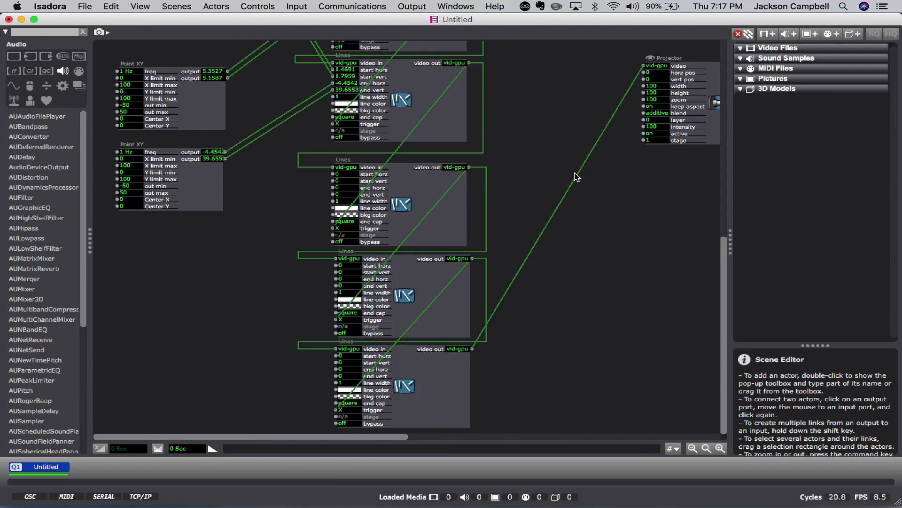
pyautogui.scroll(6, 577, 177)
pyautogui.scroll(3, 577, 177)
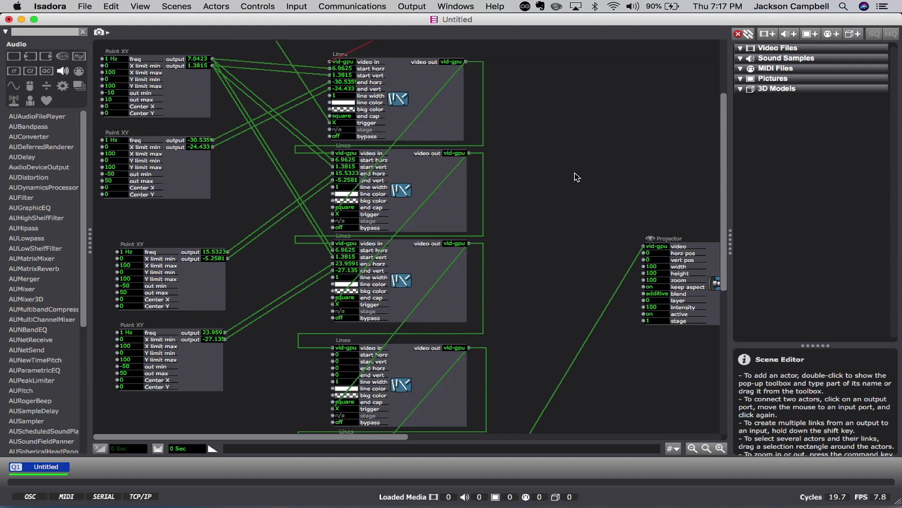
pyautogui.click(191, 99)
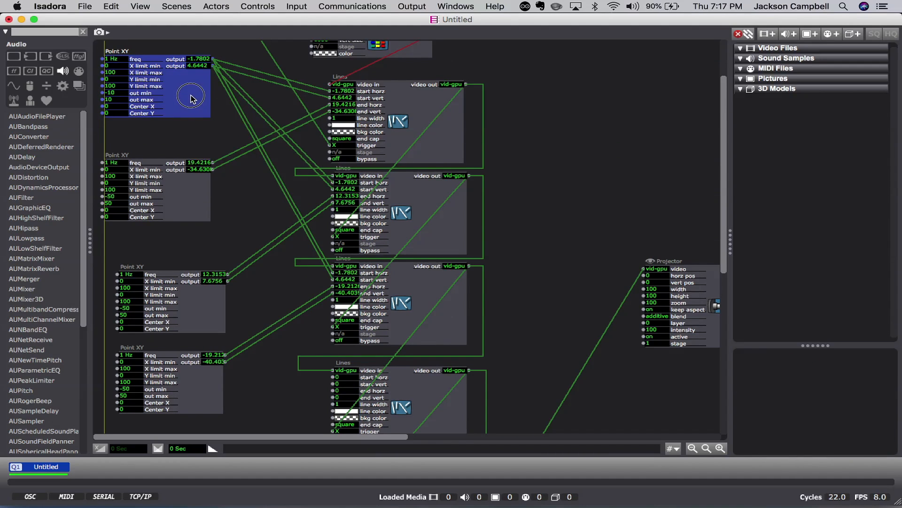
pyautogui.moveTo(191, 96); pyautogui.dragTo(191, 74)
pyautogui.moveTo(201, 324); pyautogui.dragTo(189, 322)
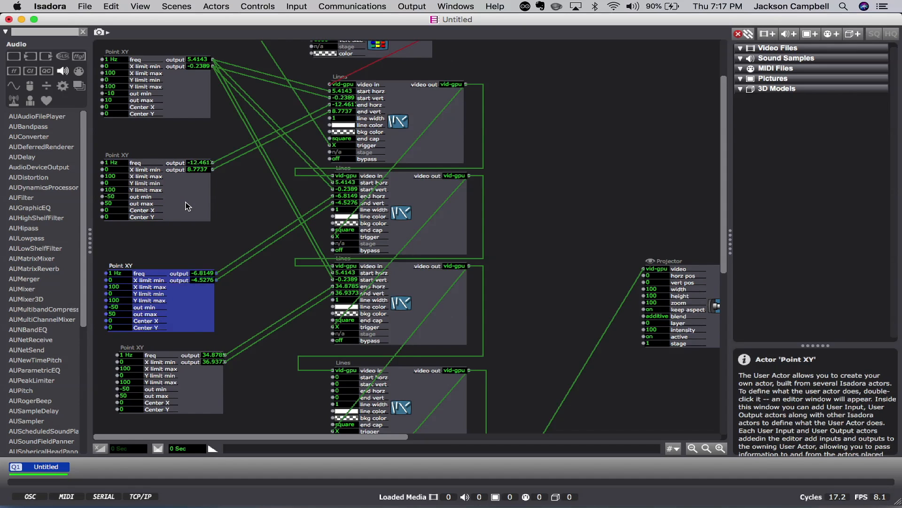
pyautogui.click(192, 388)
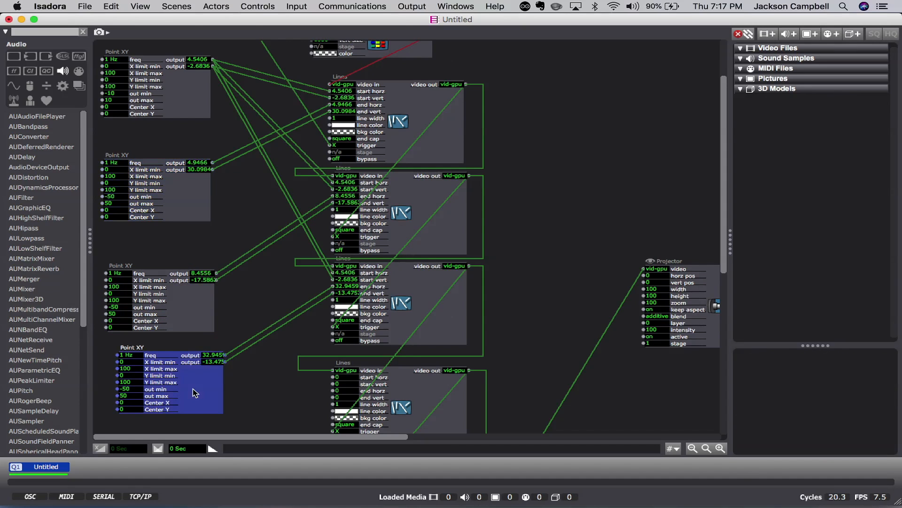
pyautogui.click(202, 325)
pyautogui.click(212, 402)
pyautogui.scroll(-3, 289, 407)
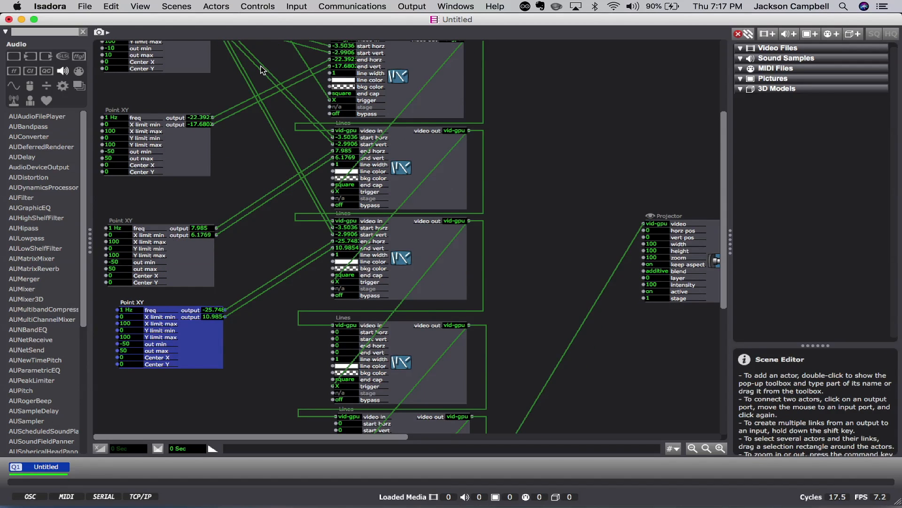
# Link the second Point XY's two outputs to the start horz and start vert inputs of the fourth Lines actor.
pyautogui.click(213, 124)
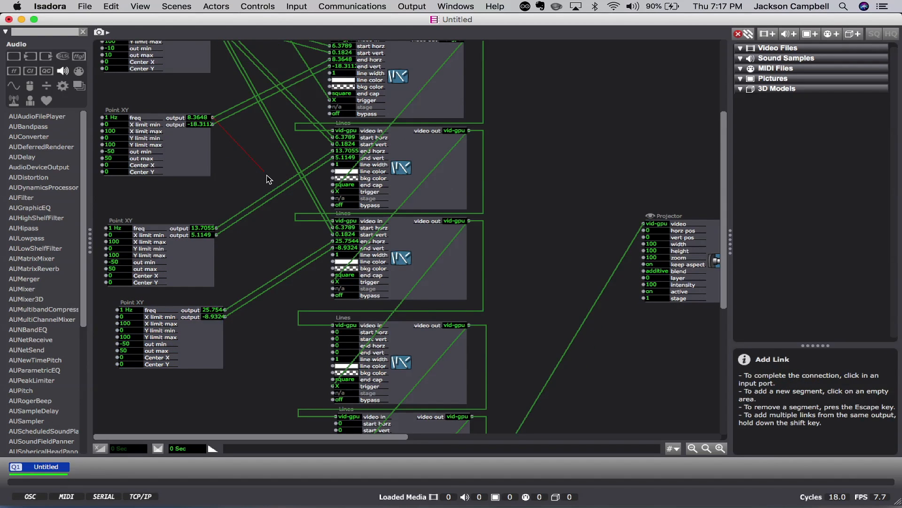
pyautogui.click(333, 332)
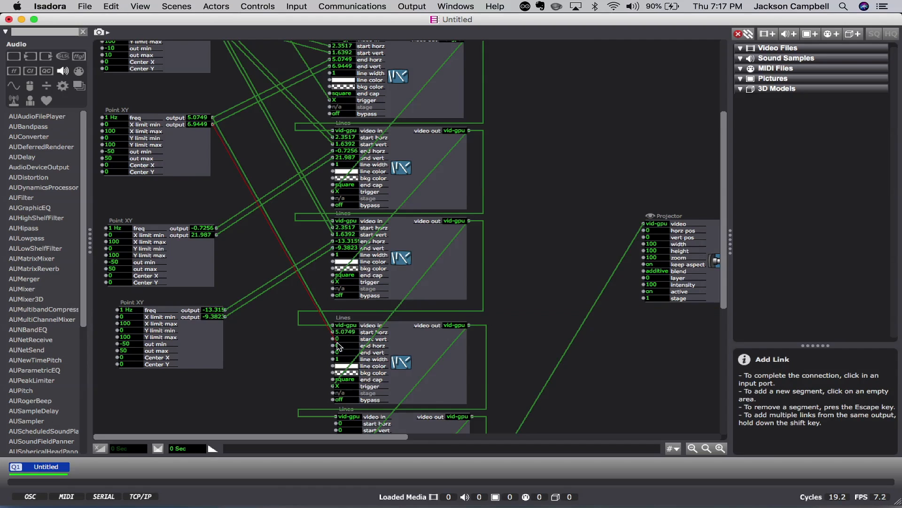
pyautogui.click(333, 339)
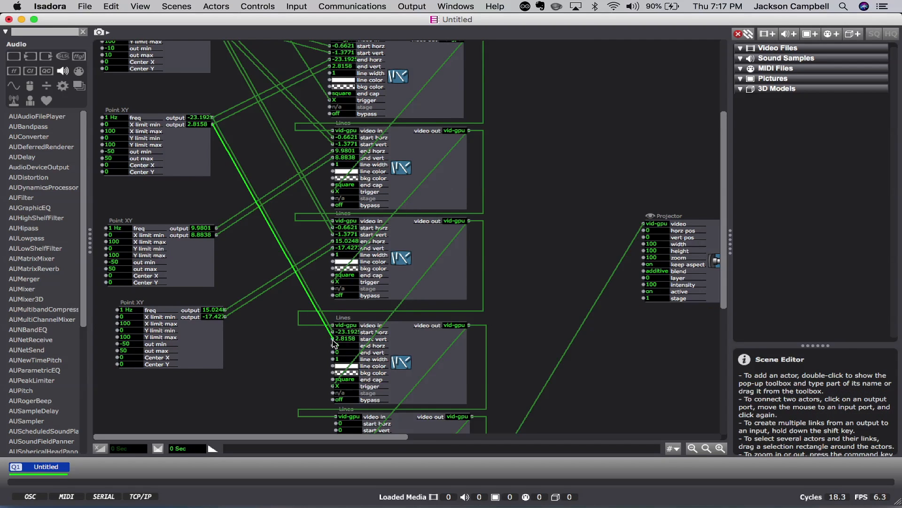
# Link the third Point XY's two outputs to the end horz and end vert inputs of the fourth Lines actor.
pyautogui.click(217, 234)
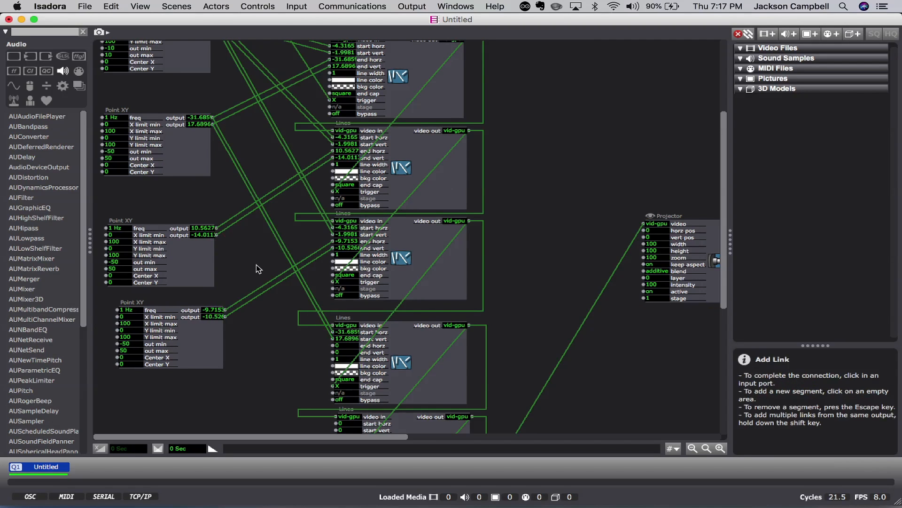
pyautogui.click(333, 346)
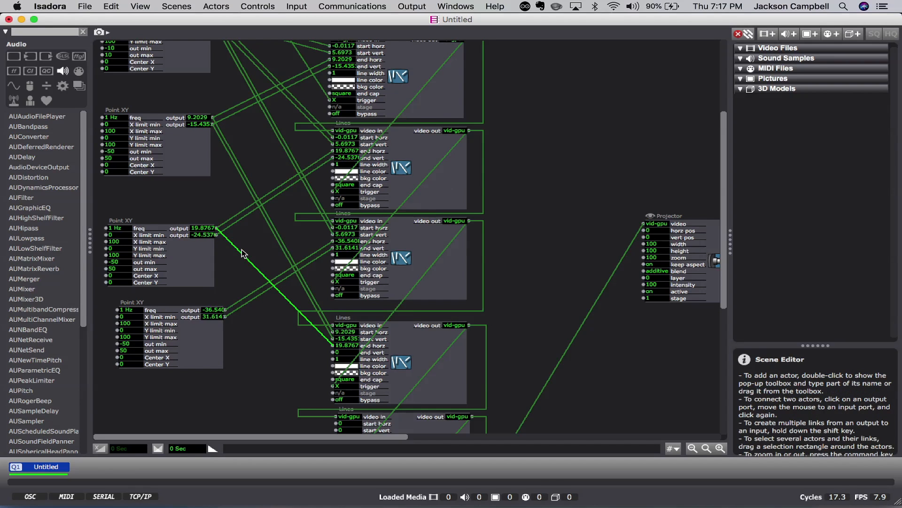
pyautogui.click(217, 235)
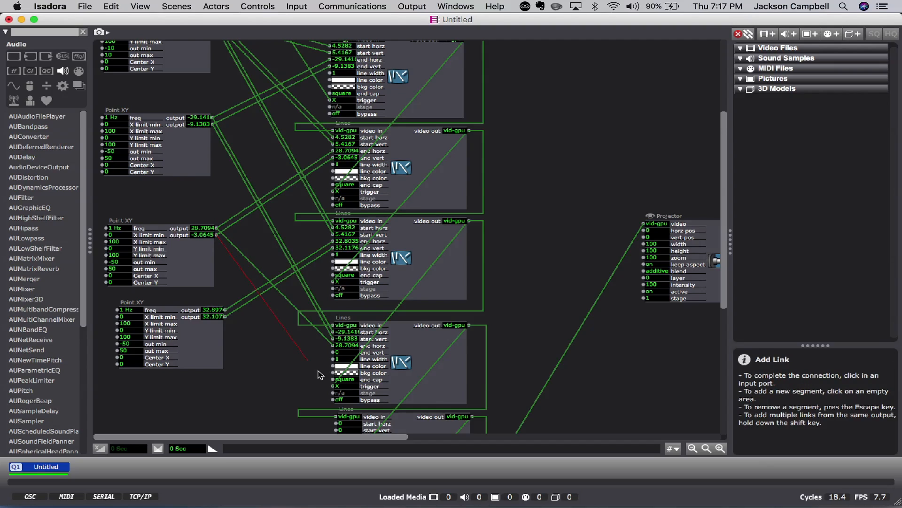
pyautogui.click(333, 352)
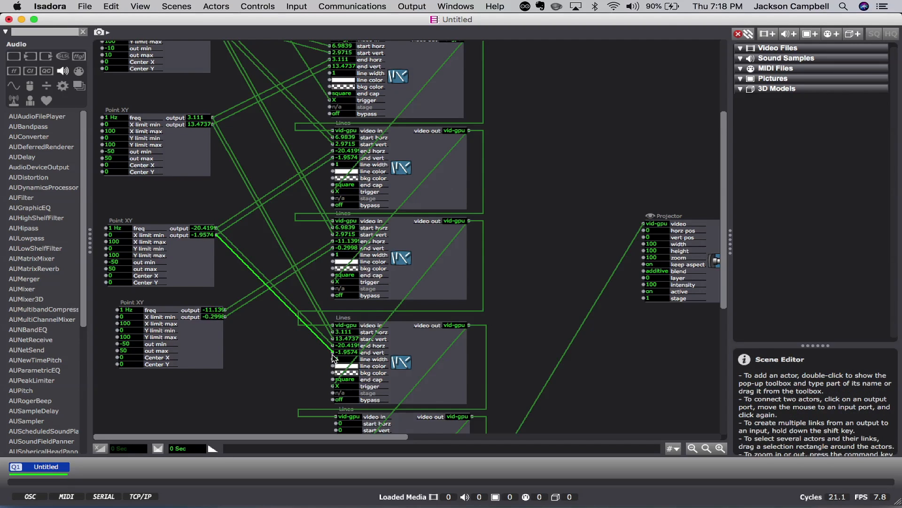
# Link the second Point XY's outputs to the fifth Lines' start horz and start vert, and begin a link from the fourth Point XY's first output.
pyautogui.click(213, 124)
pyautogui.scroll(-5, 264, 288)
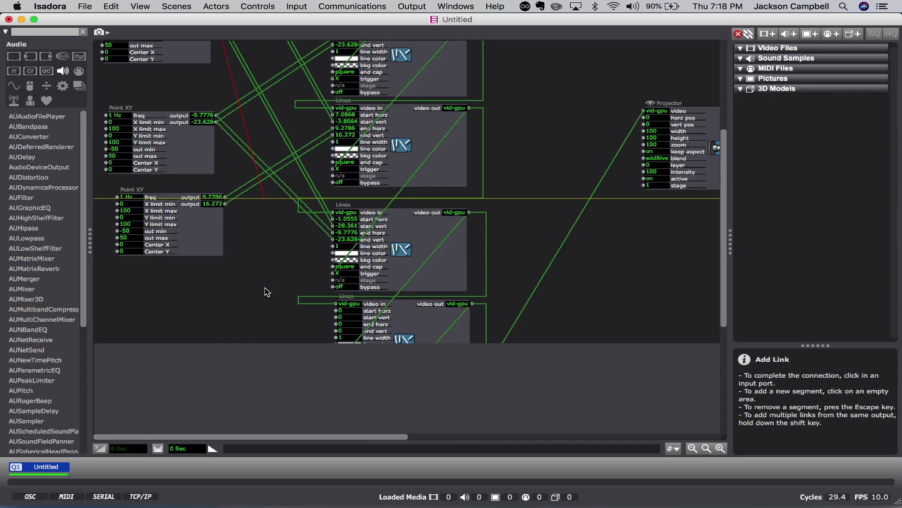
pyautogui.click(337, 311)
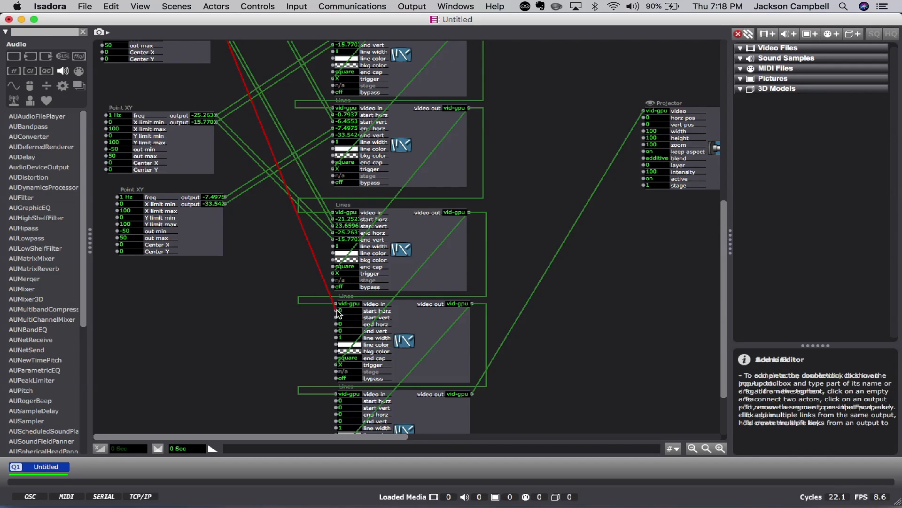
pyautogui.scroll(4, 270, 312)
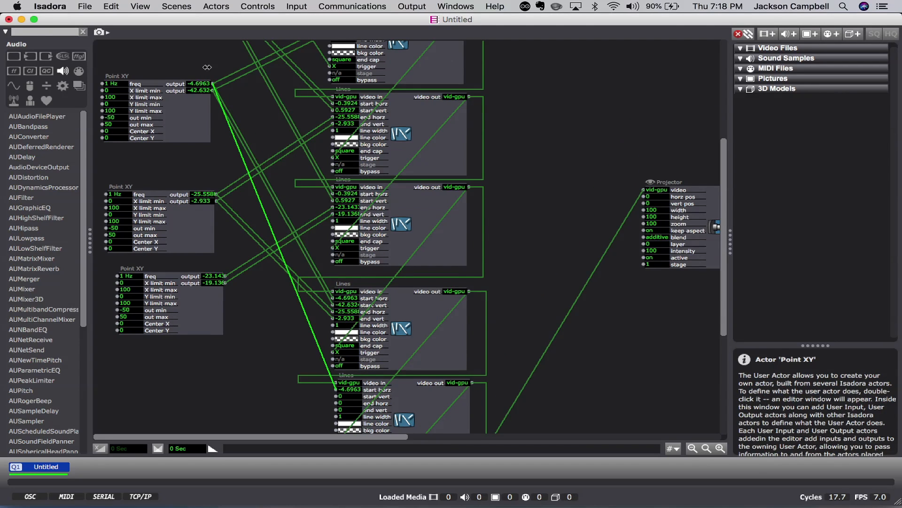
pyautogui.click(214, 91)
pyautogui.scroll(-2, 282, 316)
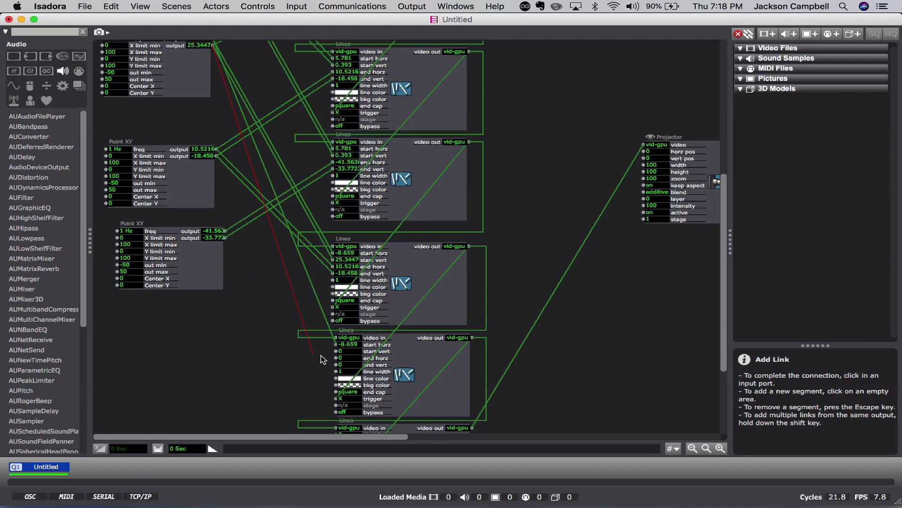
pyautogui.click(336, 351)
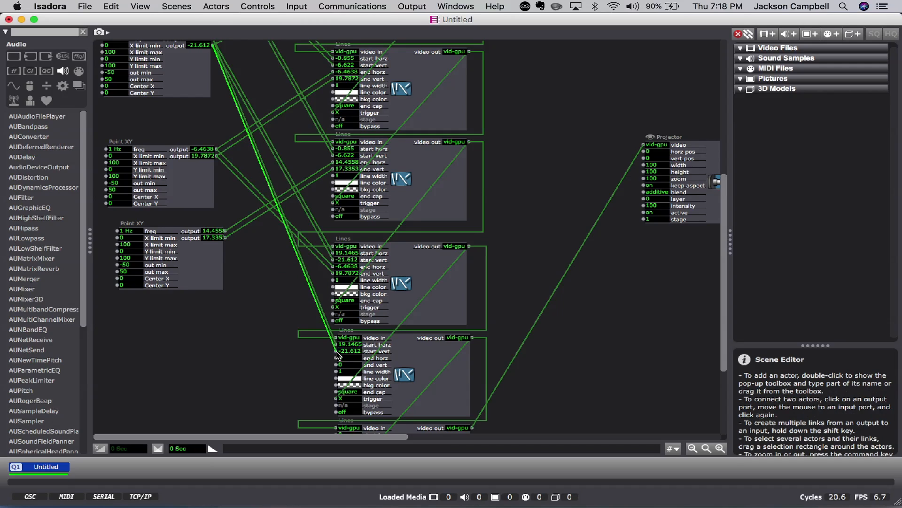
pyautogui.click(226, 231)
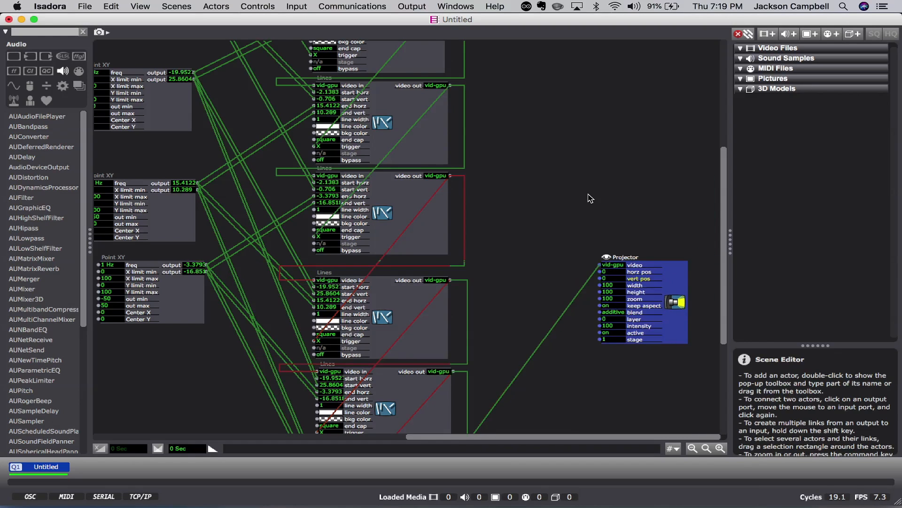
# Move the Projector up level with the first Lines actor and farther right, and remove its video link.
pyautogui.scroll(-5, 590, 196)
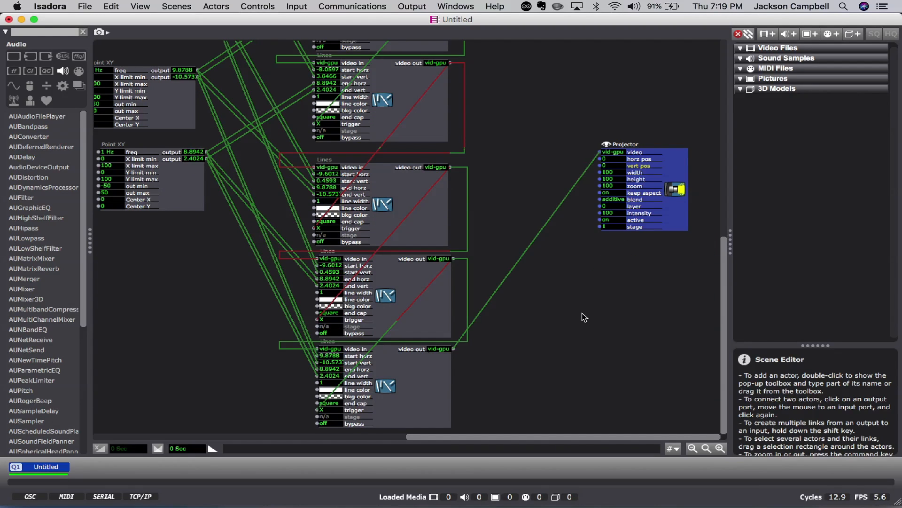
pyautogui.moveTo(672, 178); pyautogui.dragTo(691, 221)
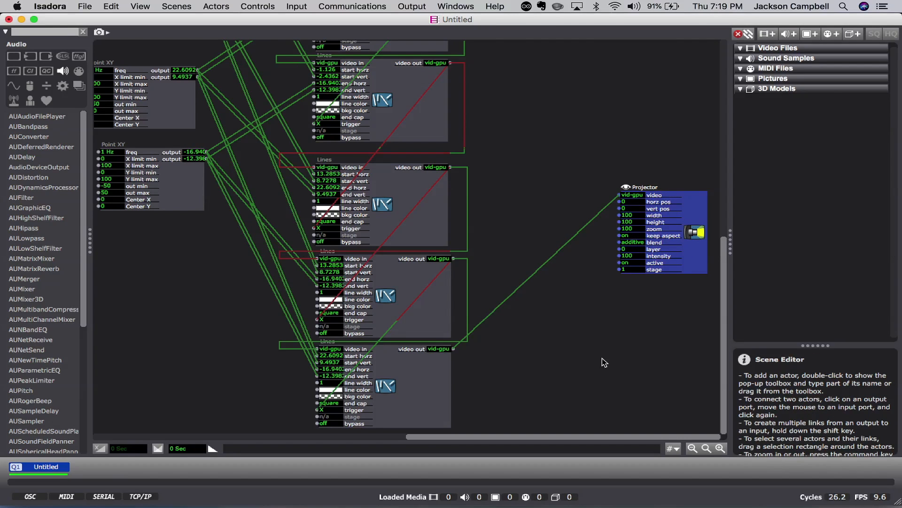
pyautogui.scroll(8, 552, 388)
pyautogui.moveTo(658, 395); pyautogui.dragTo(712, 137)
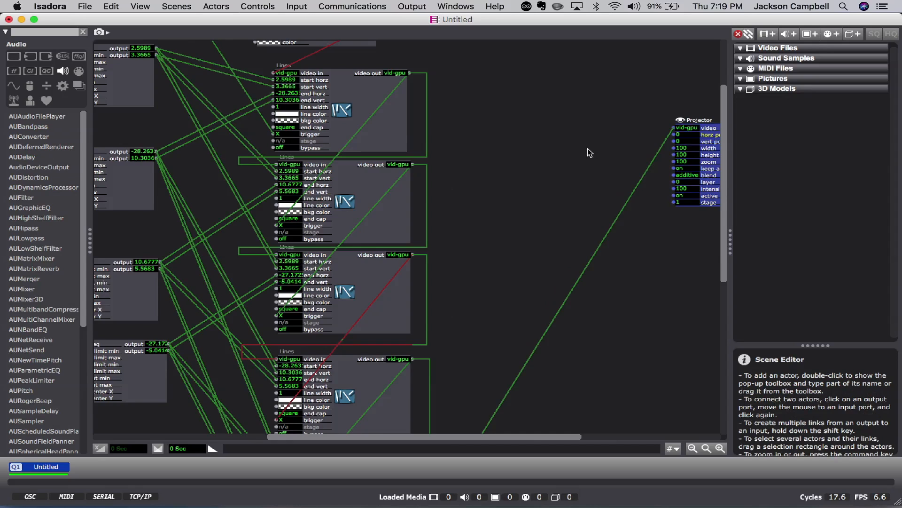
pyautogui.scroll(3, 587, 148)
pyautogui.click(707, 192)
pyautogui.moveTo(708, 192); pyautogui.dragTo(723, 140)
# Add a Colorizer actor between the first Lines actor and the Projector.
pyautogui.doubleClick(253, 132)
pyautogui.write('color')
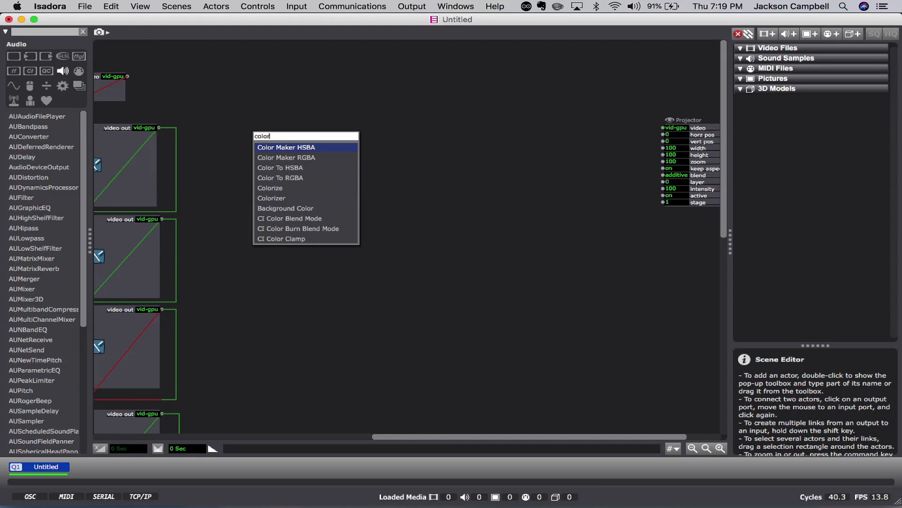
pyautogui.click(281, 199)
pyautogui.click(345, 260)
# Link the last Lines actor's video out to the Colorizer's video in along a bent route, and align the Colorizer with the first Lines.
pyautogui.scroll(-5, 345, 260)
pyautogui.scroll(-3, 288, 343)
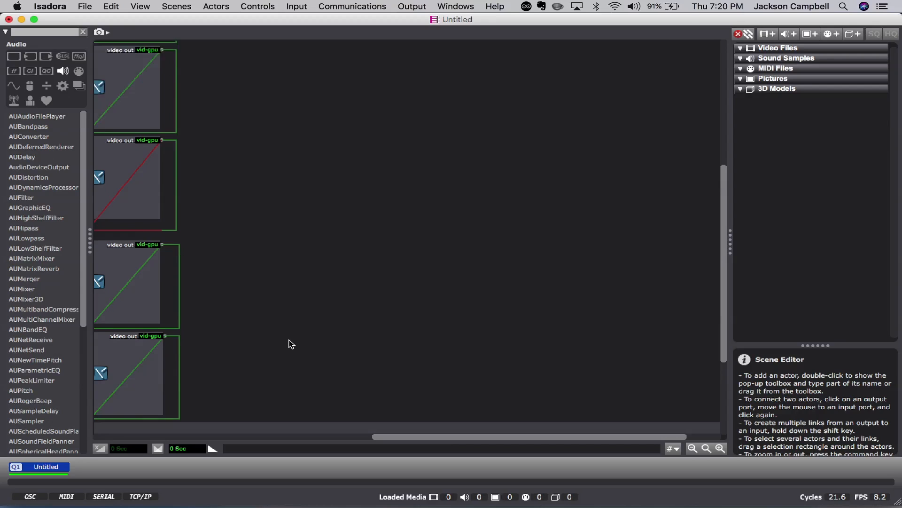
pyautogui.click(165, 349)
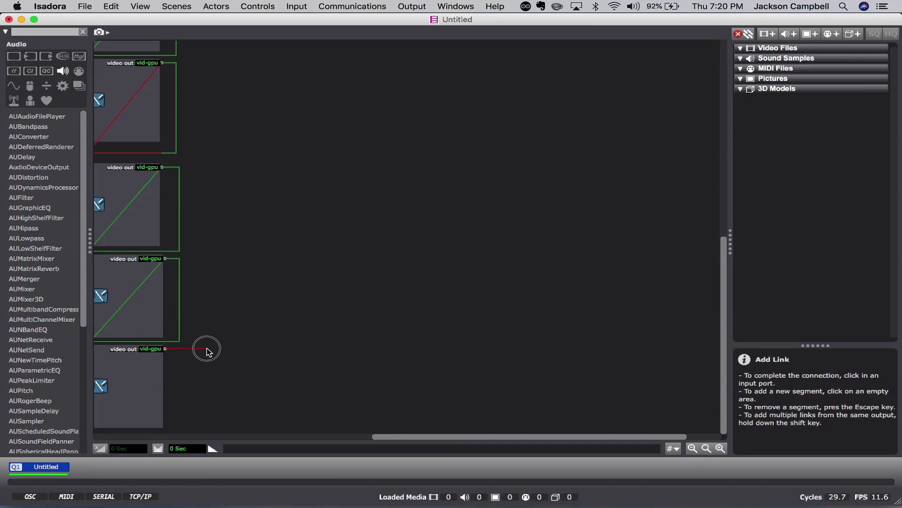
pyautogui.scroll(8, 224, 272)
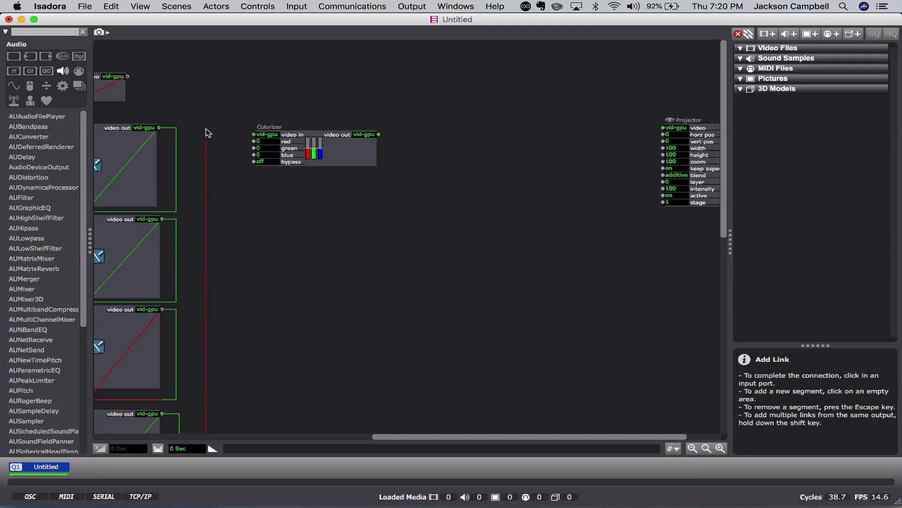
pyautogui.click(255, 136)
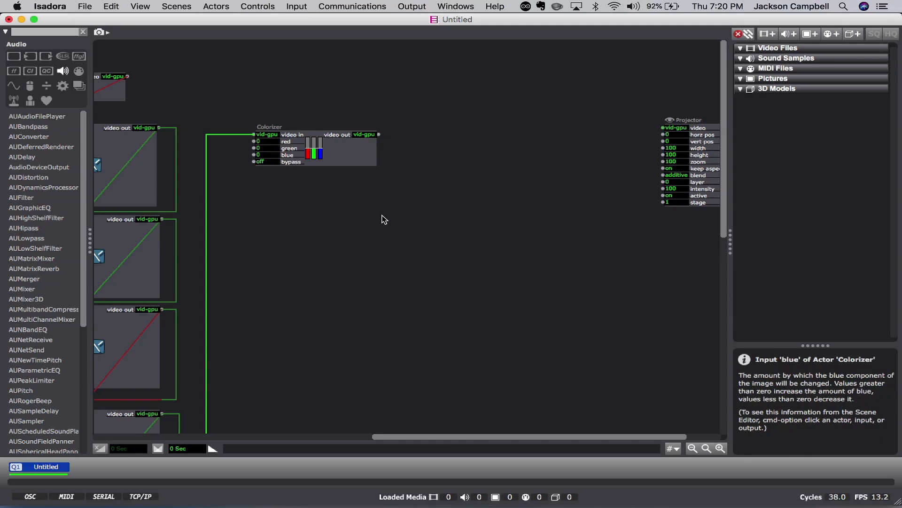
pyautogui.moveTo(362, 167); pyautogui.dragTo(358, 161)
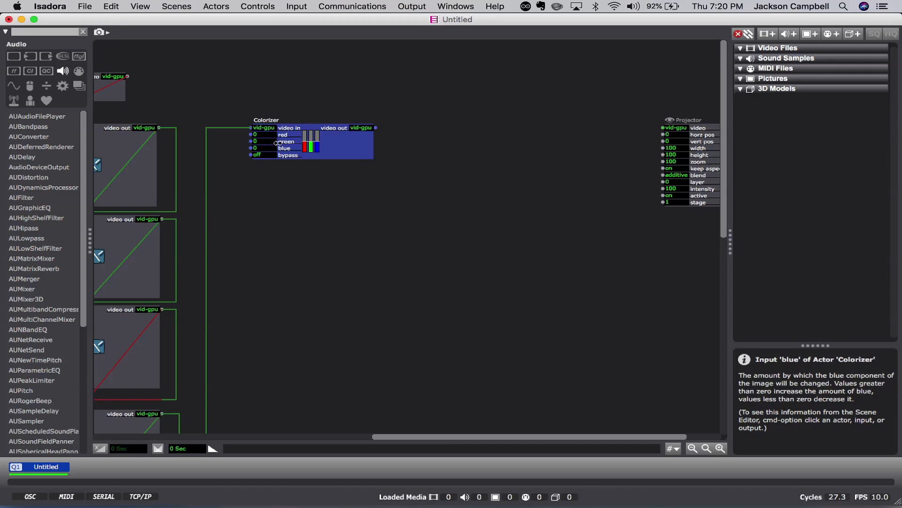
# Shift the Colorizer down slightly and place two duplicates of the first Point XY side by side above it.
pyautogui.moveTo(351, 156); pyautogui.dragTo(355, 165)
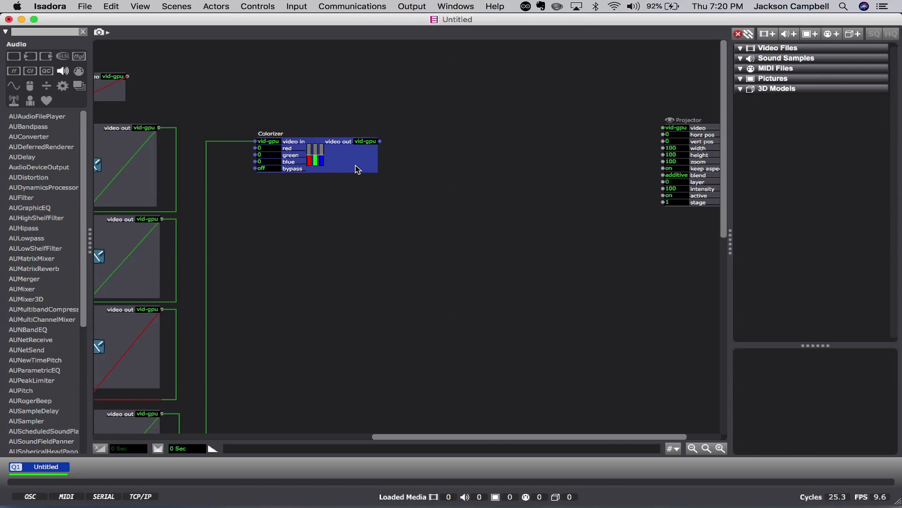
pyautogui.hscroll(-10, 342, 280)
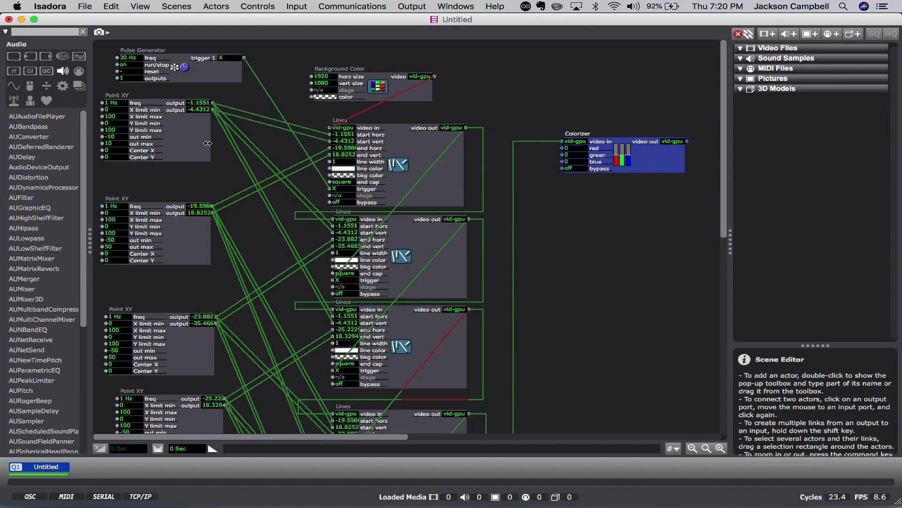
pyautogui.click(208, 152)
pyautogui.press('super+d')
pyautogui.moveTo(197, 152); pyautogui.dragTo(751, 103)
pyautogui.press('super+d')
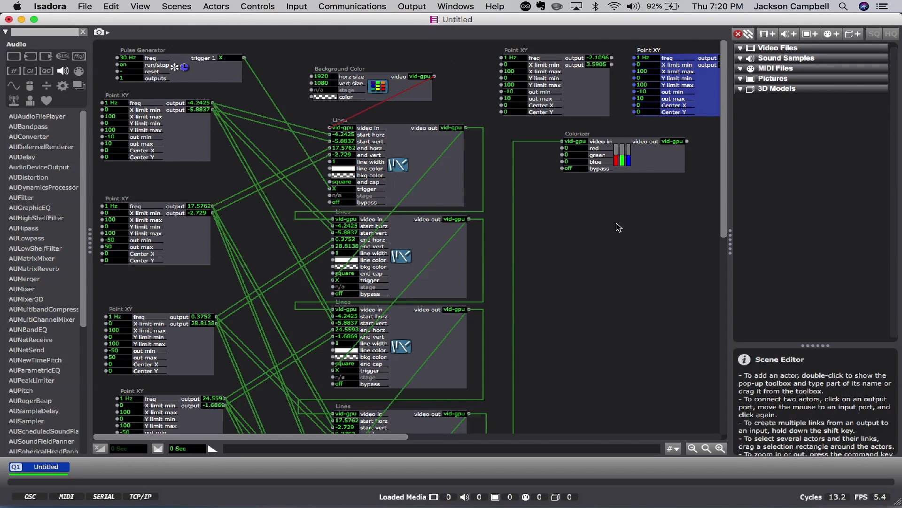
pyautogui.click(580, 121)
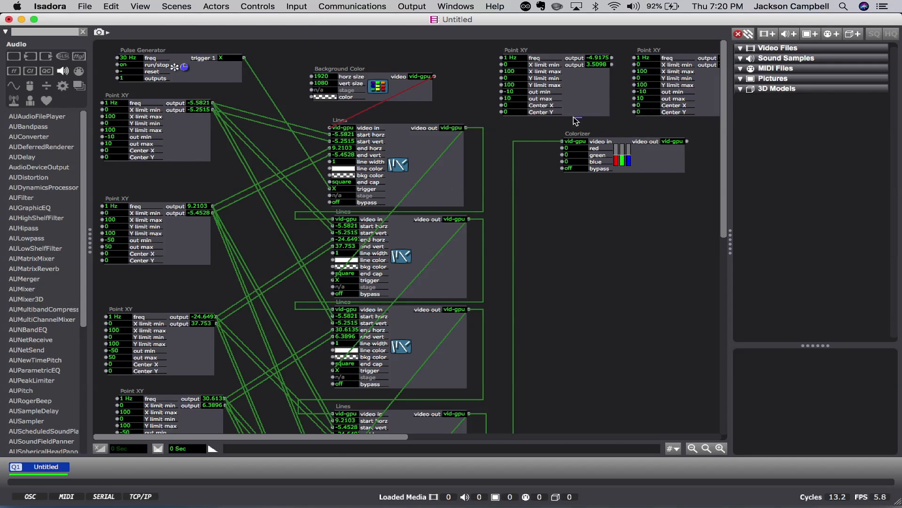
pyautogui.moveTo(597, 98); pyautogui.dragTo(572, 101)
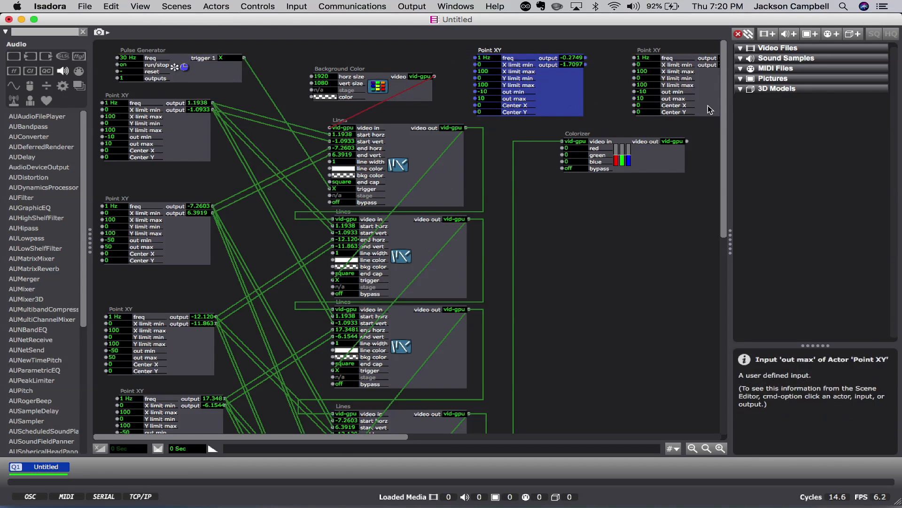
pyautogui.moveTo(712, 110); pyautogui.dragTo(691, 108)
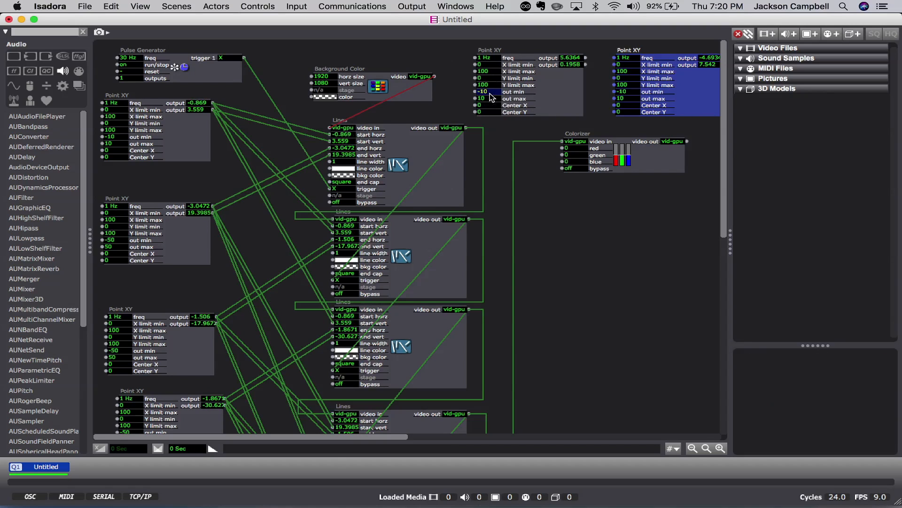
# Set out min to -100 and out max to 100 on both Point XY copies above the Colorizer.
pyautogui.write('-10')
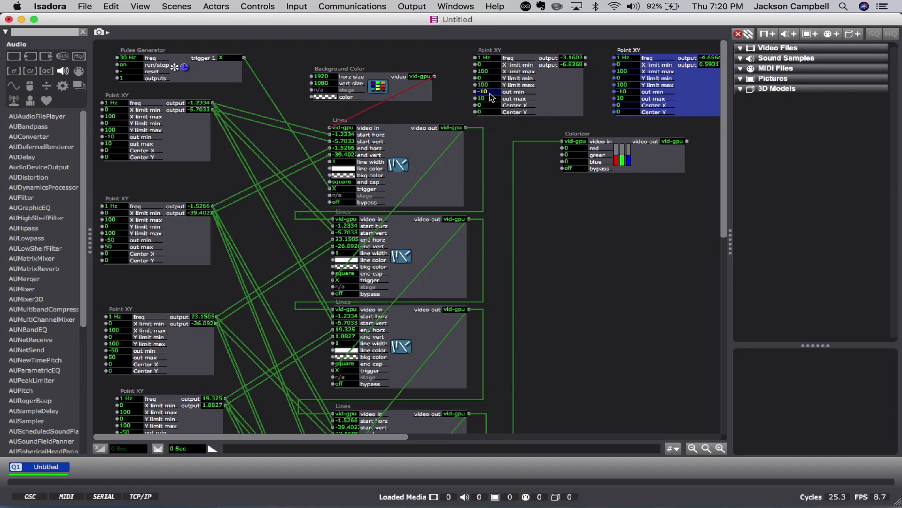
pyautogui.write('0')
pyautogui.press('Tab')
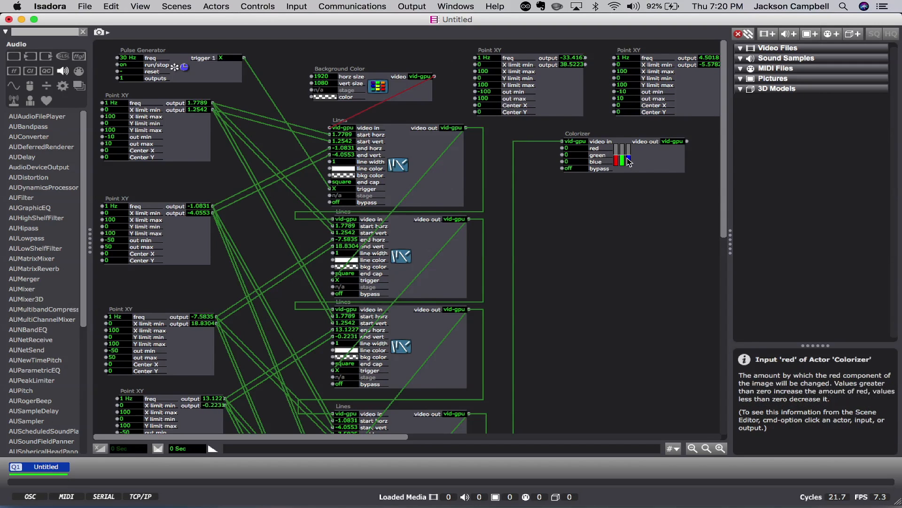
pyautogui.click(558, 106)
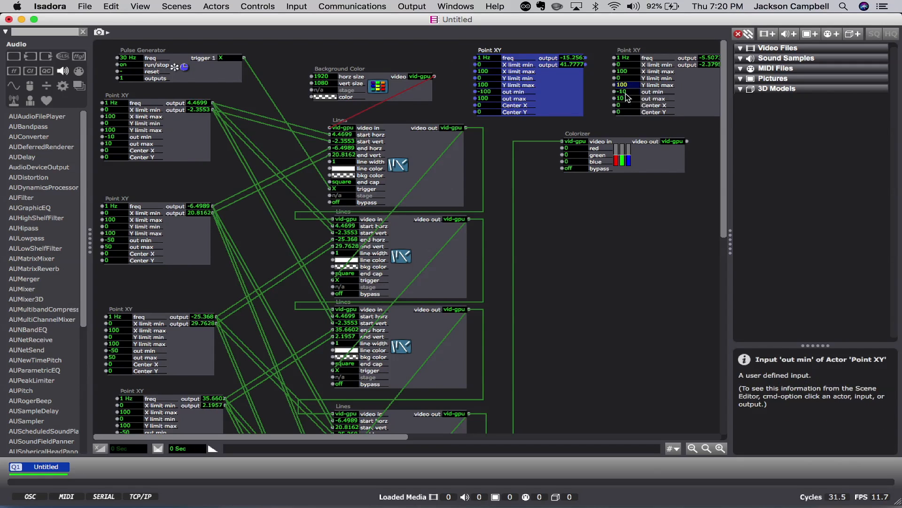
pyautogui.click(626, 94)
pyautogui.write('-100')
pyautogui.click(626, 99)
pyautogui.write('100')
pyautogui.press('Return')
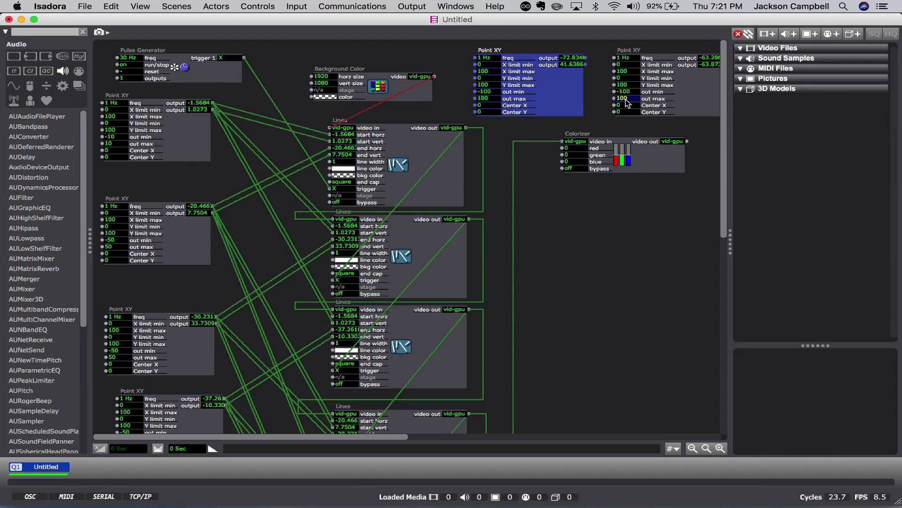
# Link the first Point XY copy's outputs to the Colorizer's red and green, and the second copy's first output to blue.
pyautogui.hscroll(5, 706, 129)
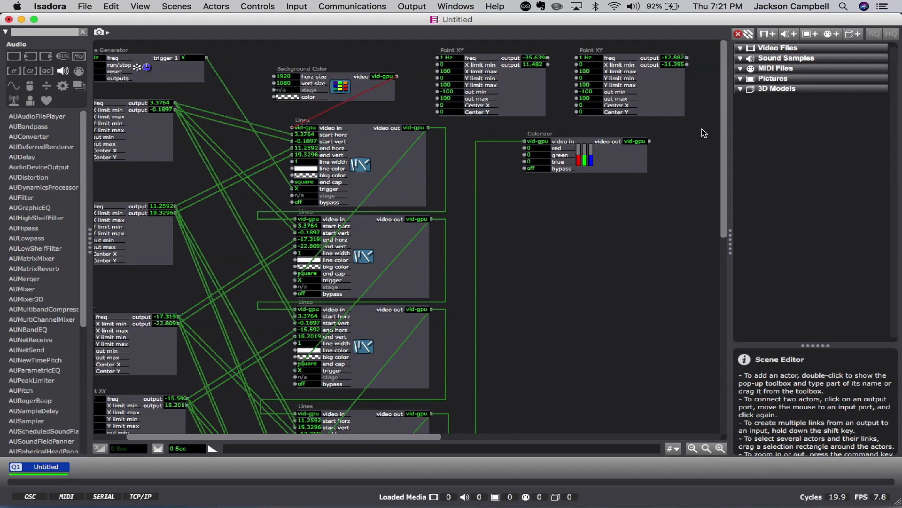
pyautogui.moveTo(564, 50); pyautogui.dragTo(571, 52)
pyautogui.click(498, 65)
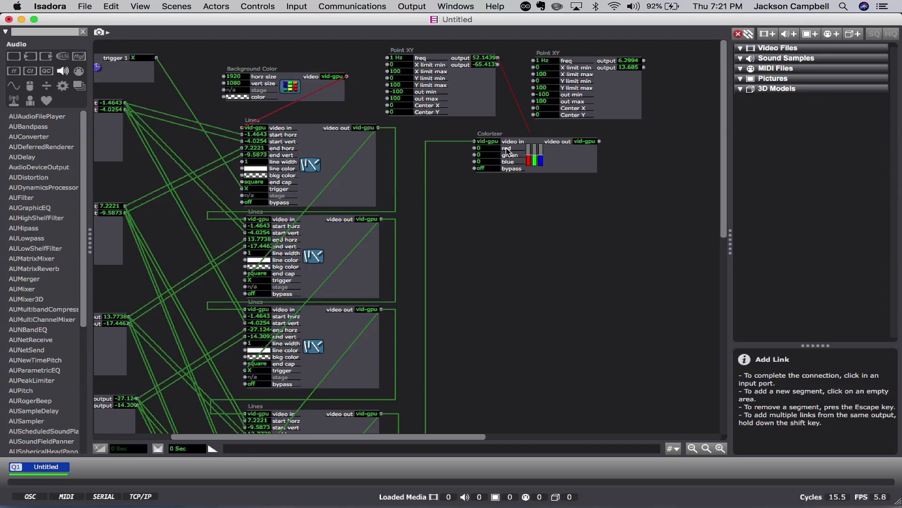
pyautogui.click(476, 148)
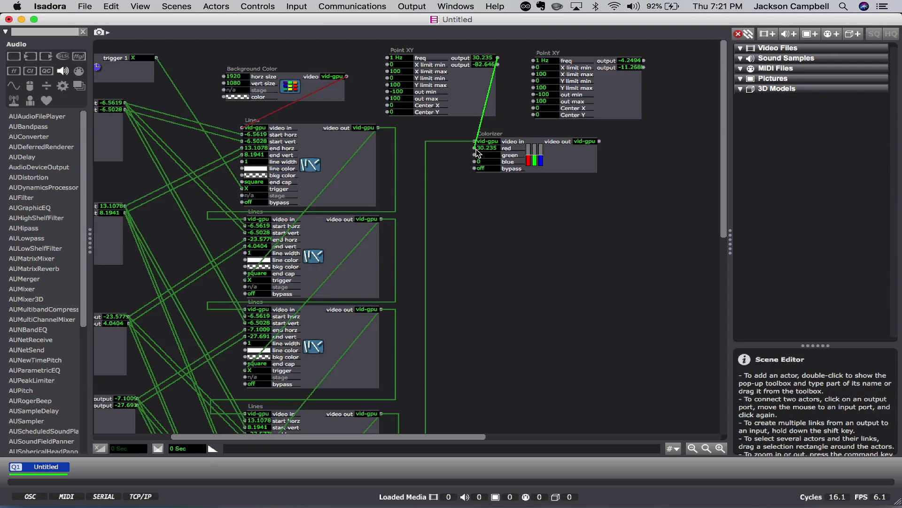
pyautogui.click(498, 65)
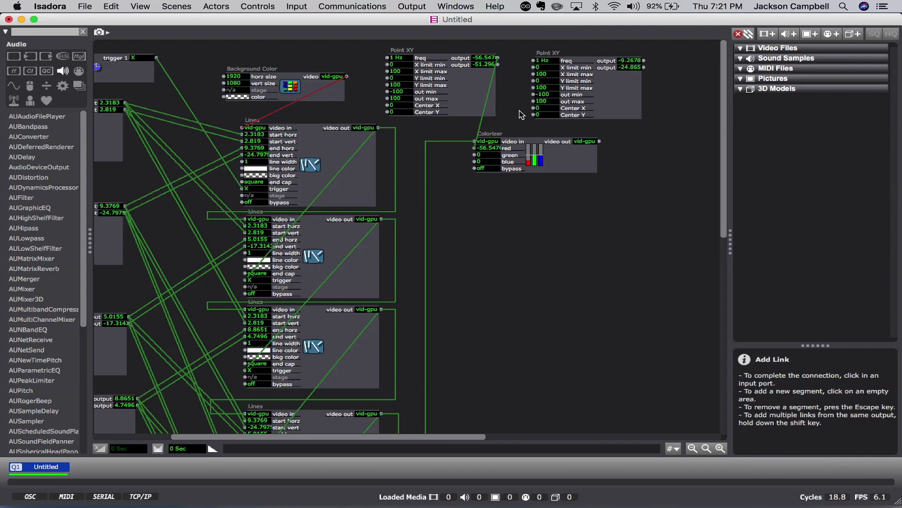
pyautogui.click(475, 156)
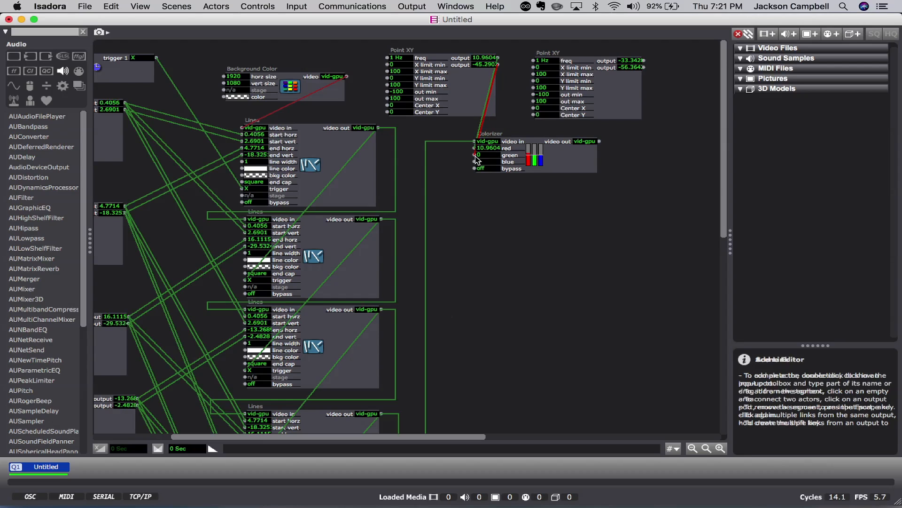
pyautogui.click(643, 61)
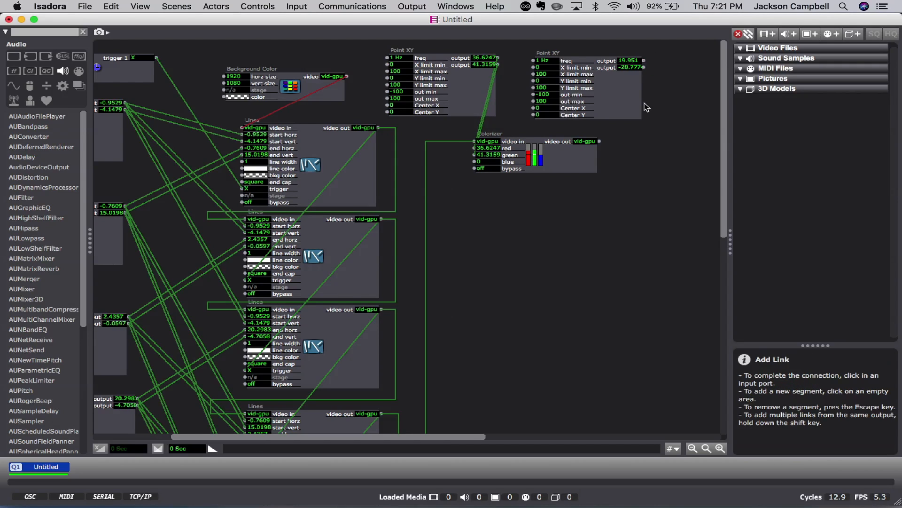
pyautogui.click(474, 161)
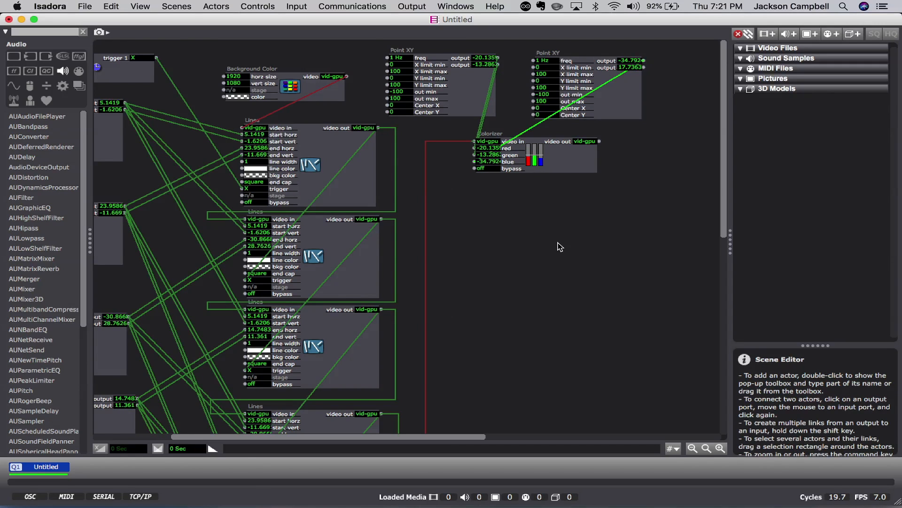
pyautogui.scroll(-10, 571, 235)
pyautogui.scroll(10, 555, 253)
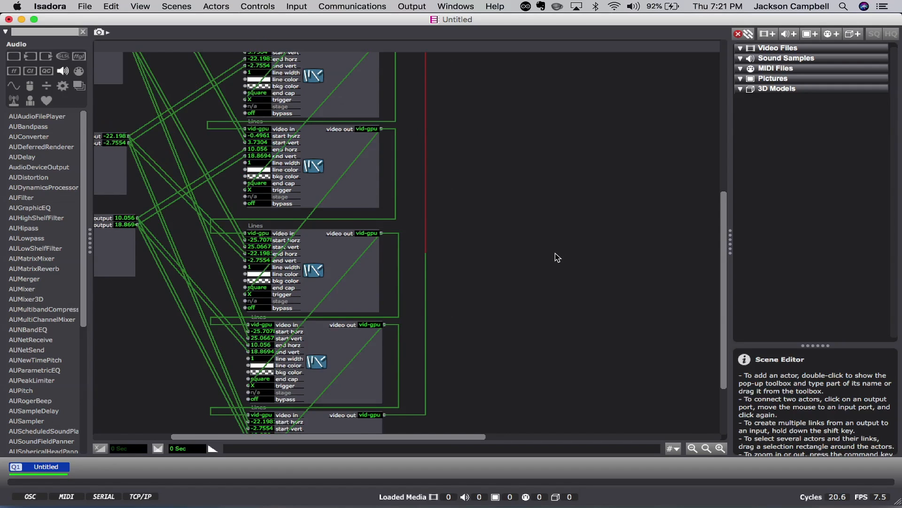
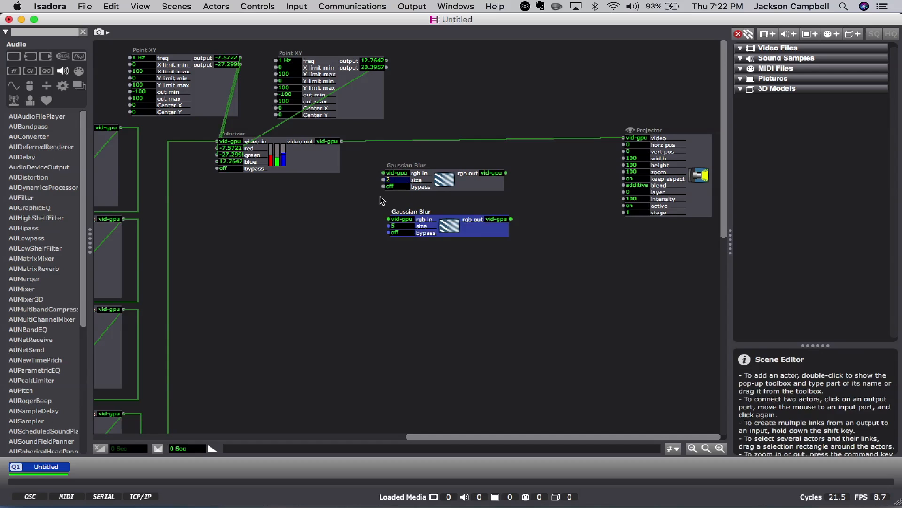
# Set the lower Gaussian Blur's size to 32.
pyautogui.click(379, 197)
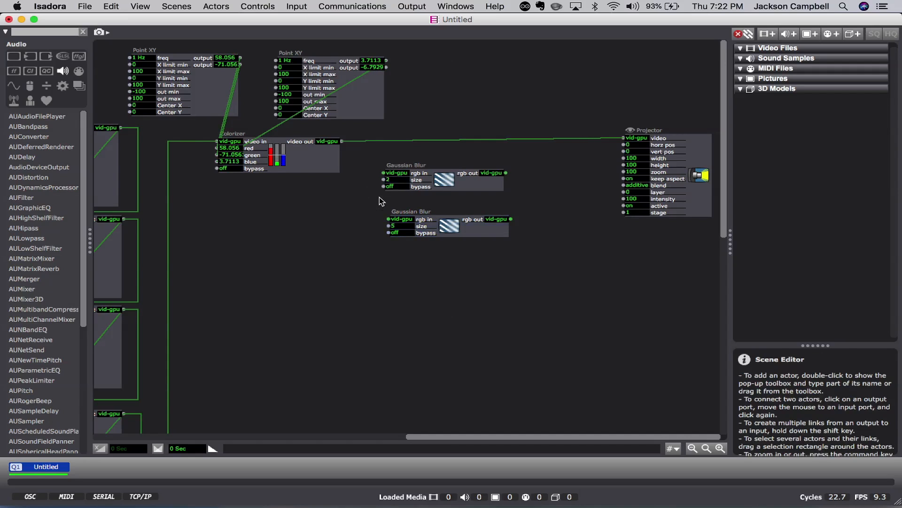
pyautogui.click(404, 226)
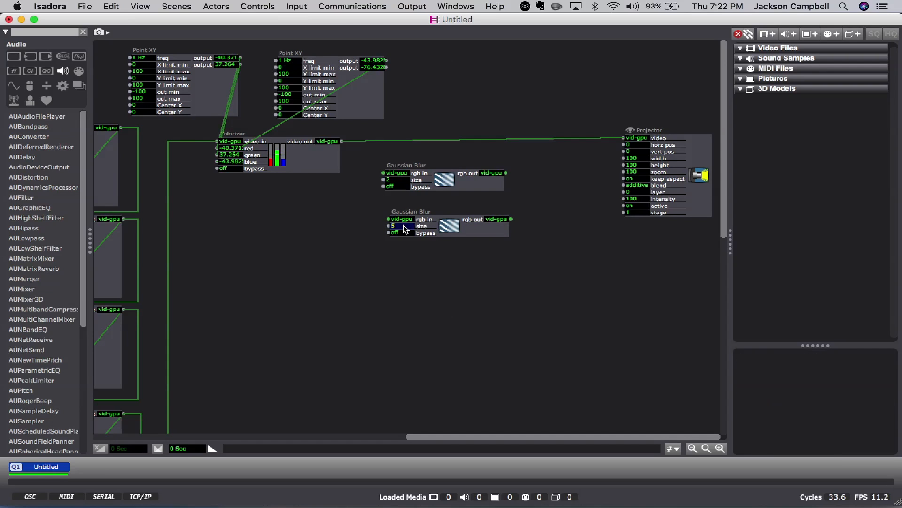
pyautogui.click(410, 264)
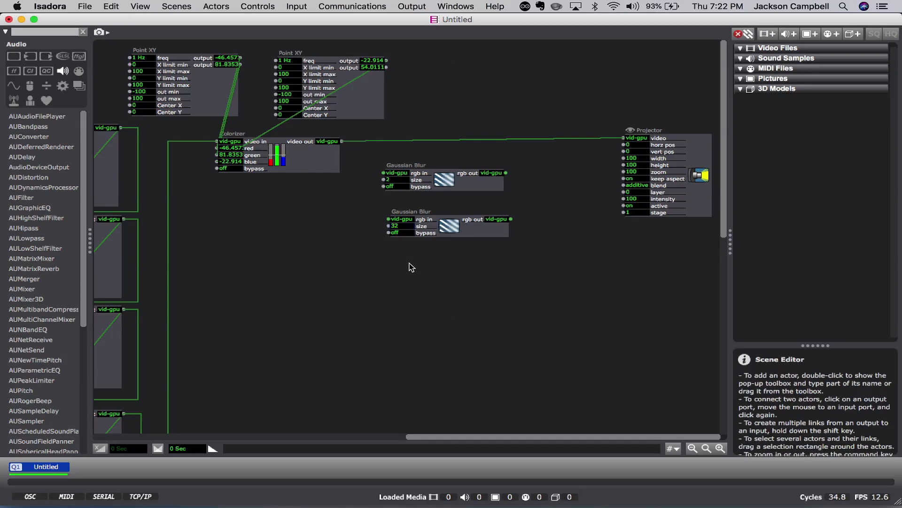
# Link the Colorizer's video out to the rgb in of both Gaussian Blurs, and move the lower blur closer to the Colorizer.
pyautogui.click(341, 141)
pyautogui.click(384, 173)
pyautogui.click(342, 141)
pyautogui.click(389, 219)
pyautogui.moveTo(423, 212); pyautogui.dragTo(389, 211)
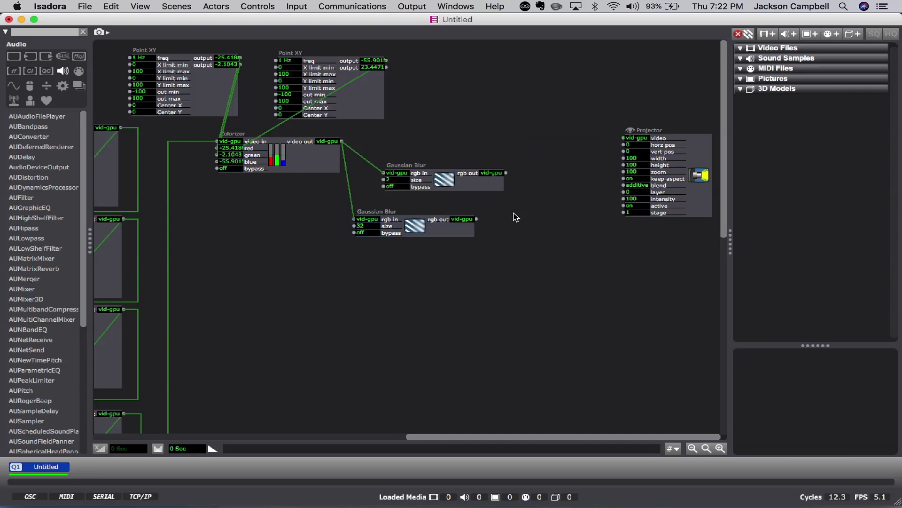
# Add a MultiMix actor between the Gaussian Blurs and the Projector, and move the Projector farther right.
pyautogui.doubleClick(510, 297)
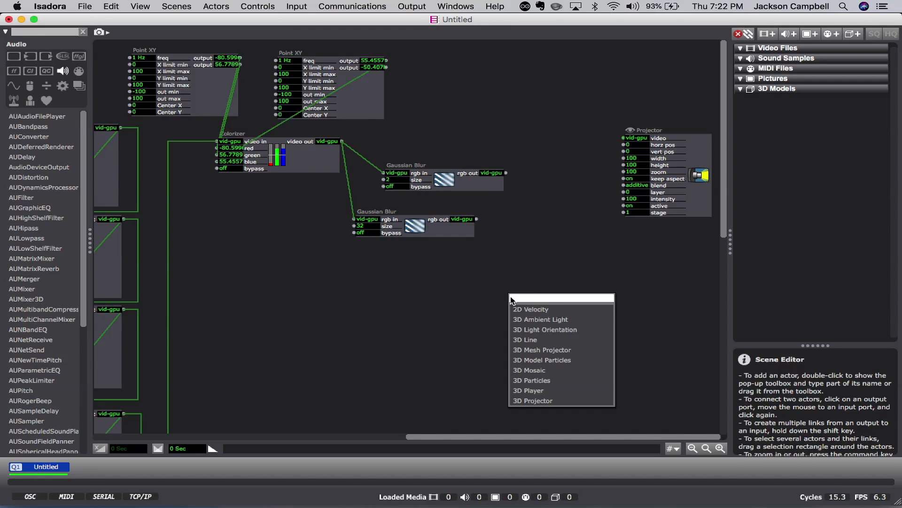
pyautogui.write('mul')
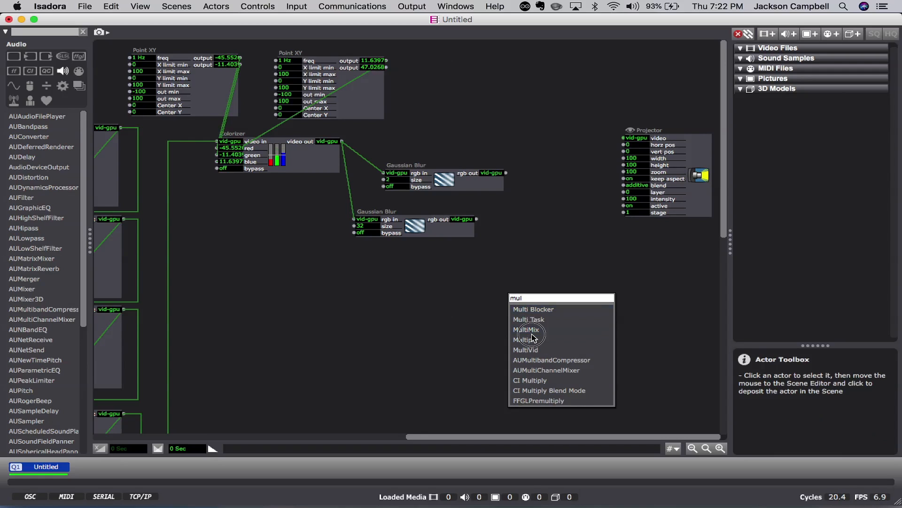
pyautogui.click(531, 331)
pyautogui.moveTo(572, 316); pyautogui.dragTo(555, 140)
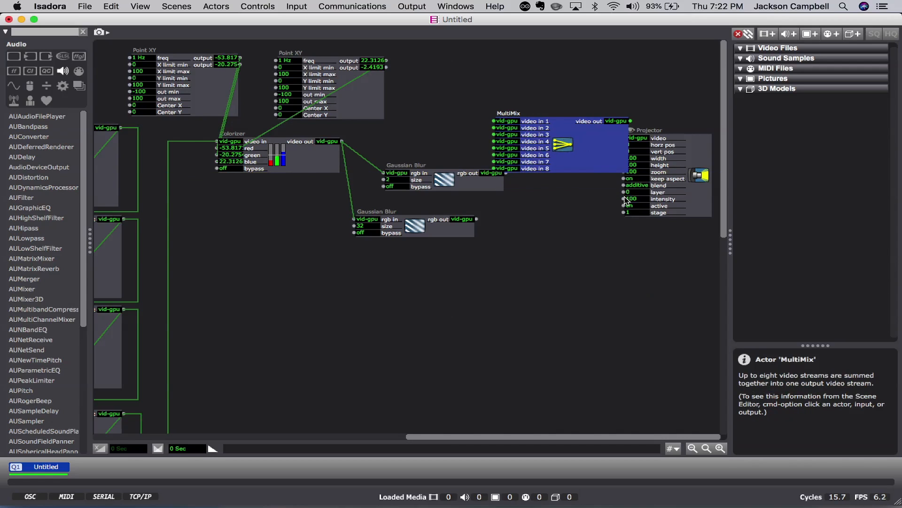
pyautogui.moveTo(684, 164); pyautogui.dragTo(752, 164)
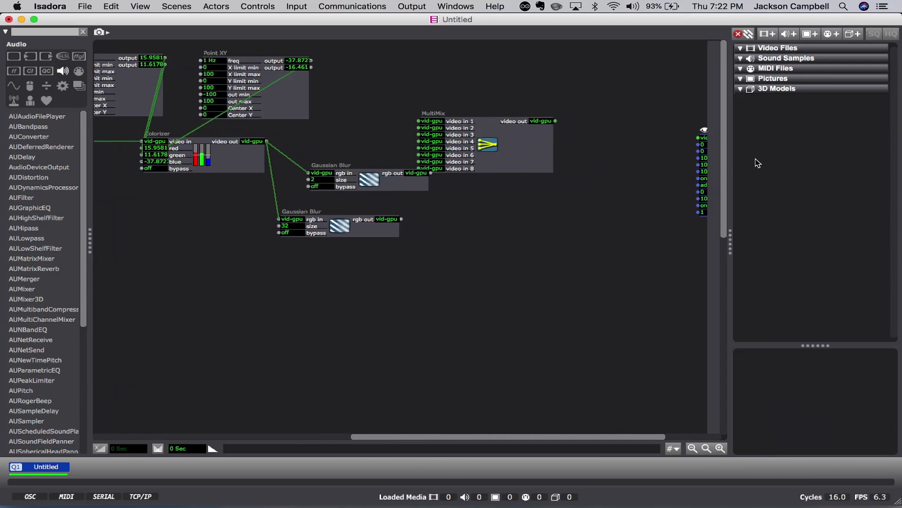
# Stack the two Gaussian Blurs next to the Colorizer and move the MultiMix clear of them.
pyautogui.moveTo(500, 136); pyautogui.dragTo(538, 162)
pyautogui.moveTo(383, 174); pyautogui.dragTo(371, 143)
pyautogui.moveTo(359, 230); pyautogui.dragTo(376, 188)
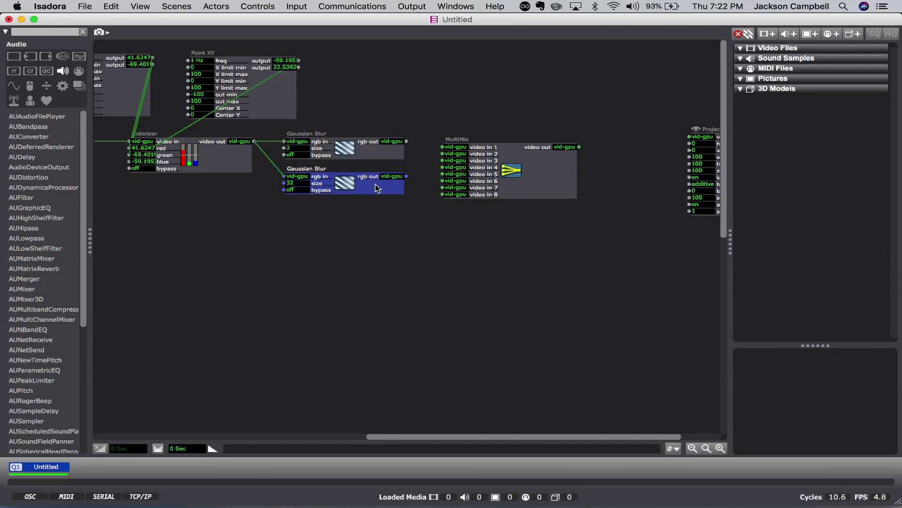
# Link the upper and lower Gaussian Blurs to MultiMix video in 1 and 2, and its video out to the Projector.
pyautogui.click(406, 141)
pyautogui.click(442, 147)
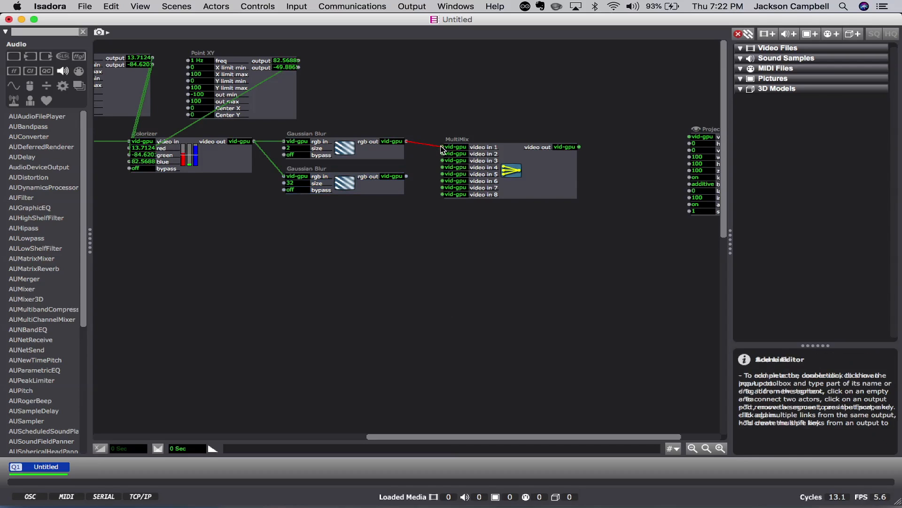
pyautogui.click(406, 176)
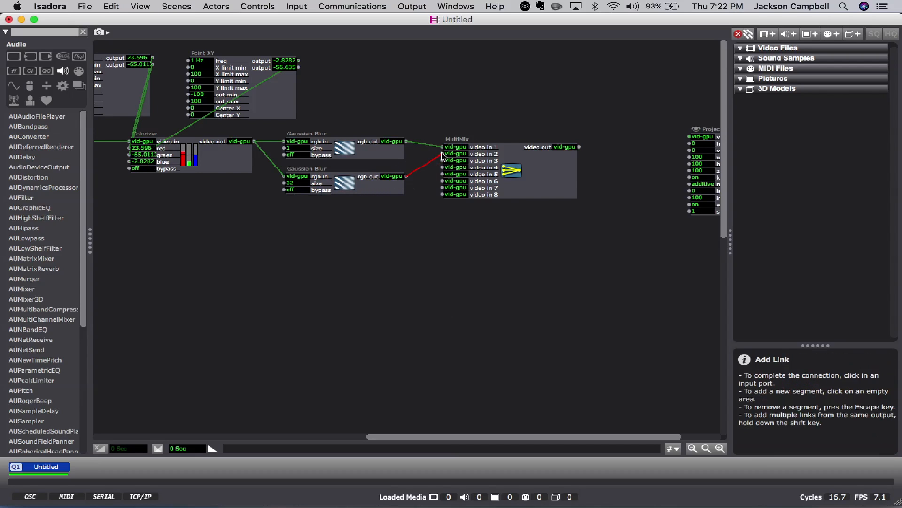
pyautogui.click(443, 154)
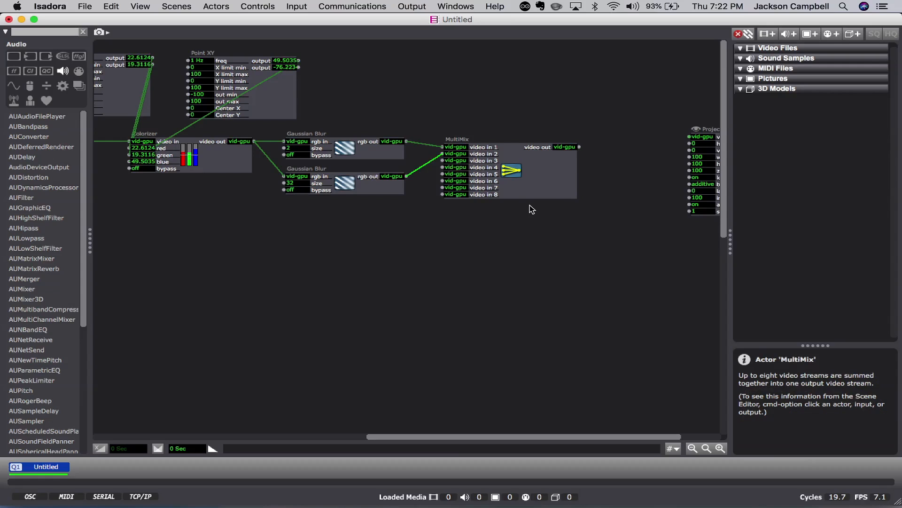
pyautogui.hscroll(3, 601, 249)
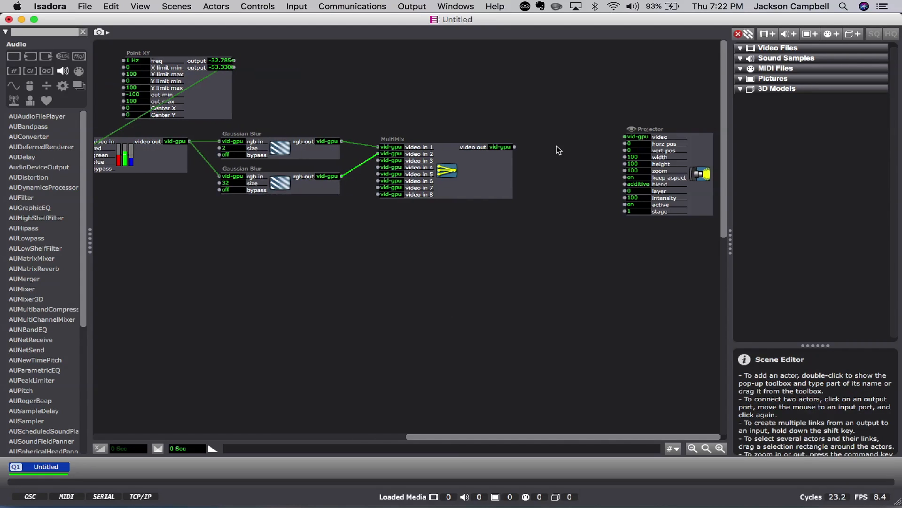
pyautogui.click(515, 147)
pyautogui.click(625, 137)
# Duplicate the MultiMix and insert the copy between the first MultiMix and the Projector, linked through its video in 1 and video out.
pyautogui.moveTo(488, 183); pyautogui.dragTo(574, 274)
pyautogui.press('super+d')
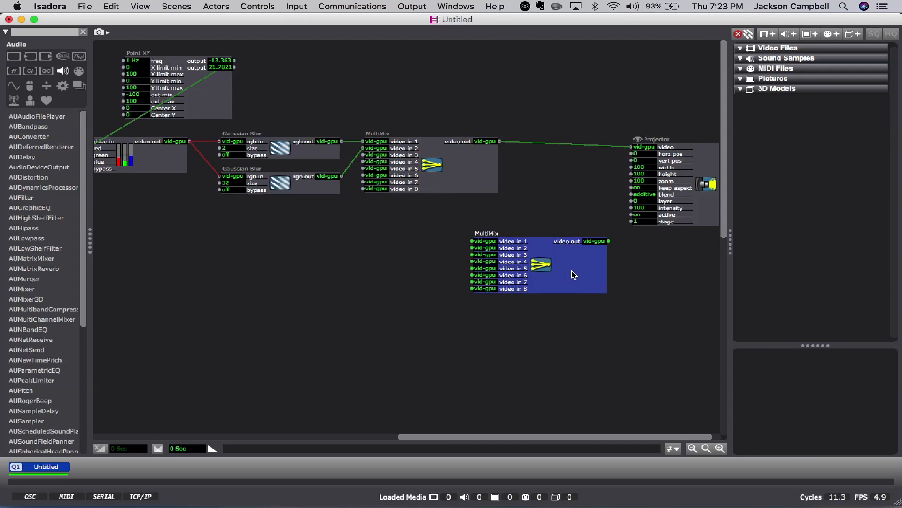
pyautogui.click(501, 141)
pyautogui.click(528, 144)
pyautogui.click(532, 143)
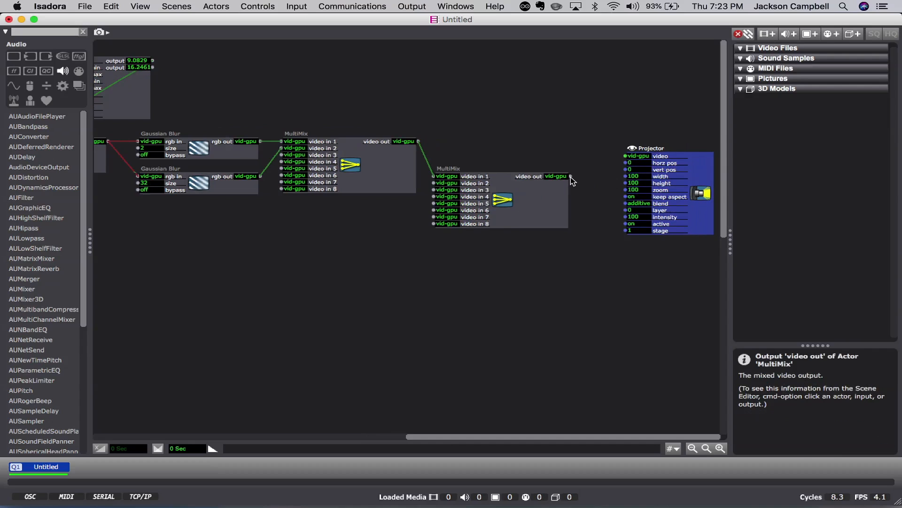
pyautogui.click(570, 176)
pyautogui.click(625, 156)
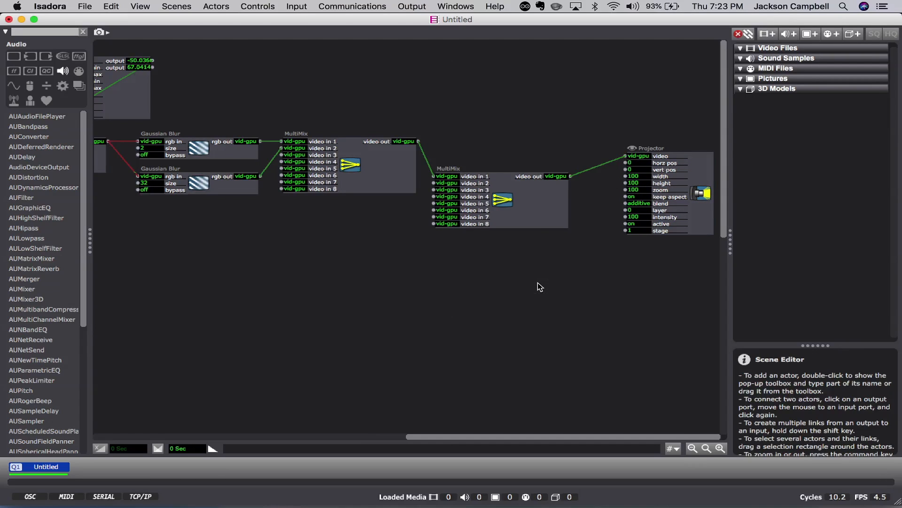
# Shift the second MultiMix slightly closer to the Projector and add a Video Delay actor below the first MultiMix.
pyautogui.click(511, 207)
pyautogui.moveTo(511, 207); pyautogui.dragTo(519, 207)
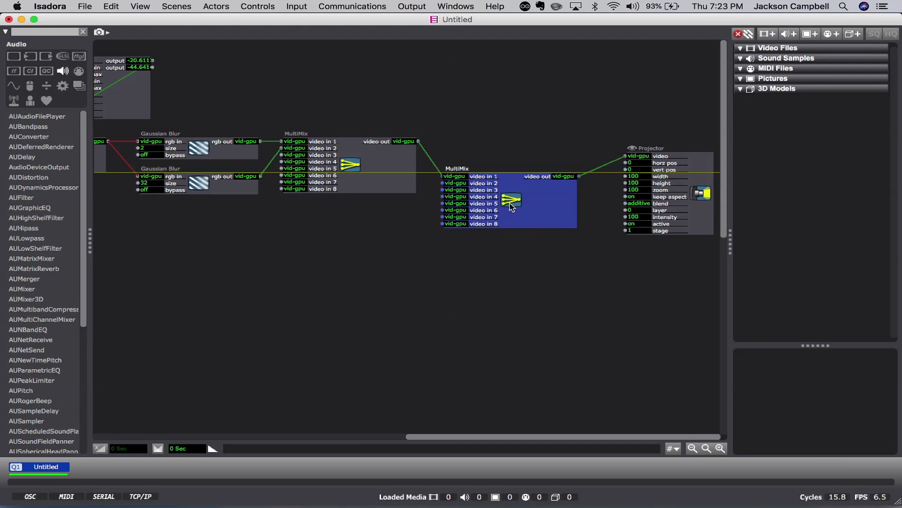
pyautogui.doubleClick(299, 252)
pyautogui.write('vid')
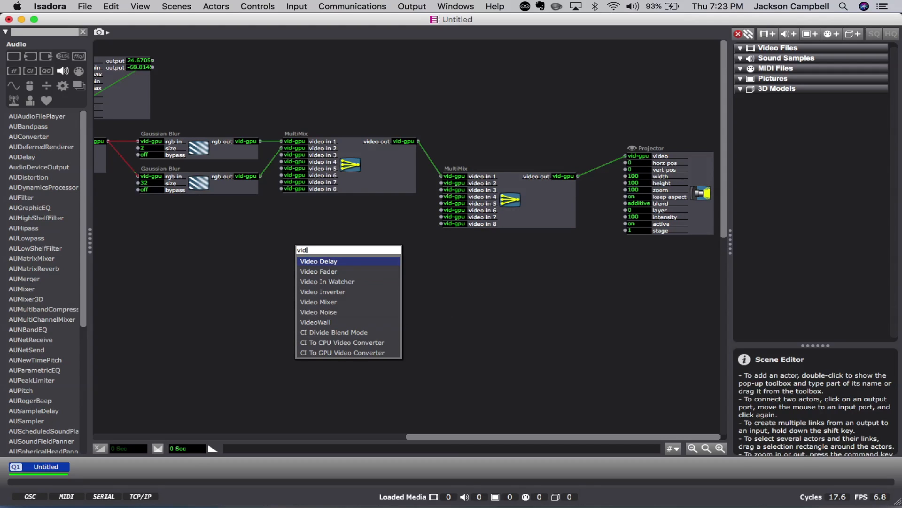
pyautogui.click(339, 263)
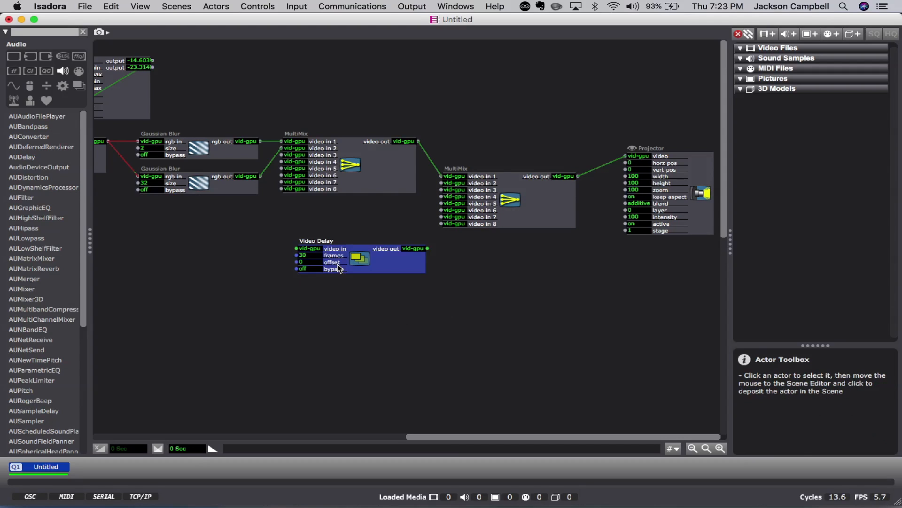
# Link the first MultiMix's video out to the Video Delay's video in, and set the delay to 10 frames, placed just below that MultiMix.
pyautogui.click(418, 141)
pyautogui.click(297, 248)
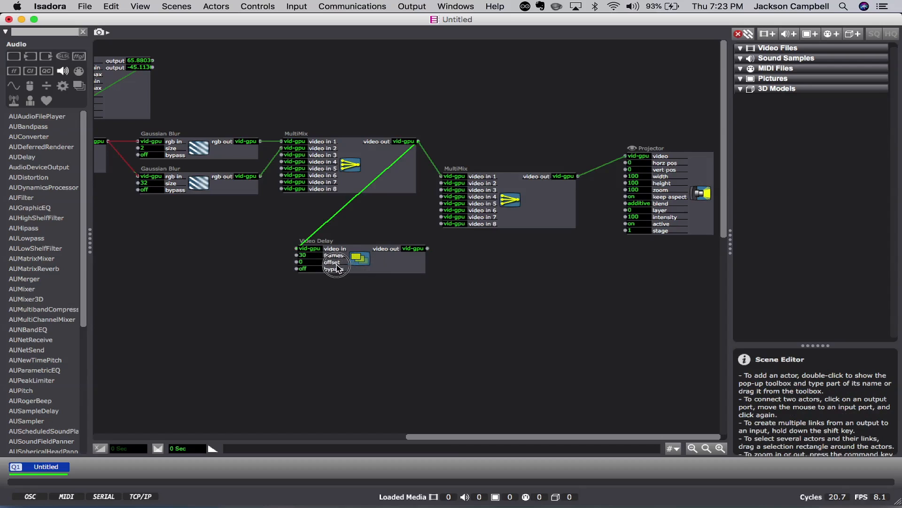
pyautogui.click(342, 270)
pyautogui.moveTo(363, 265); pyautogui.dragTo(338, 266)
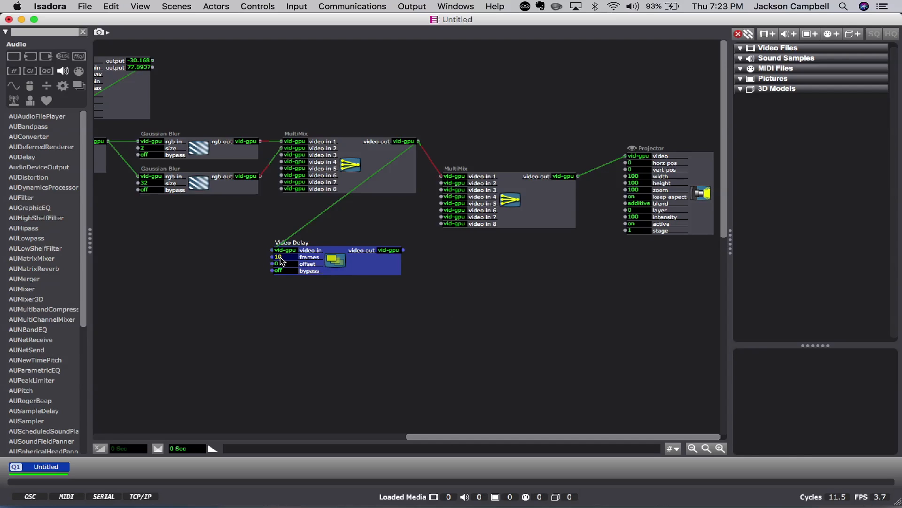
pyautogui.moveTo(385, 271); pyautogui.dragTo(344, 246)
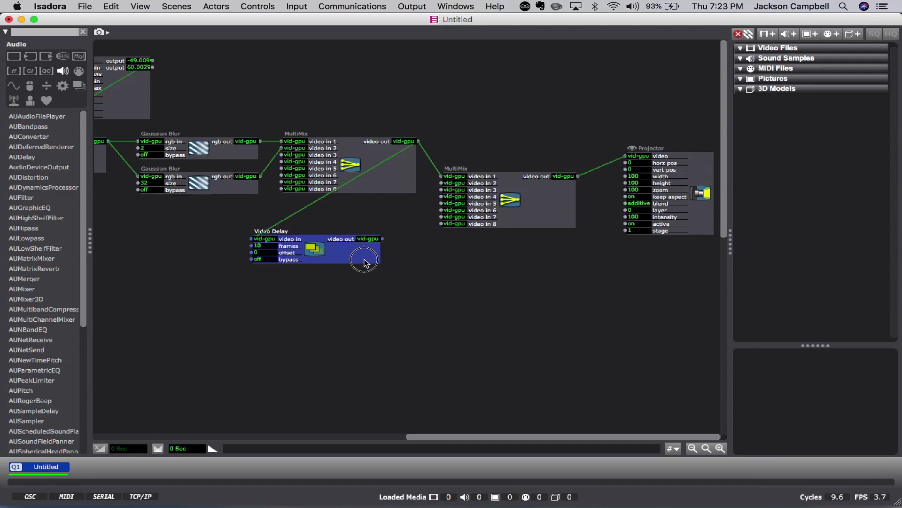
# Link the Video Delay's video out to the second MultiMix's video in 2 and check the result on the stage output.
pyautogui.click(382, 236)
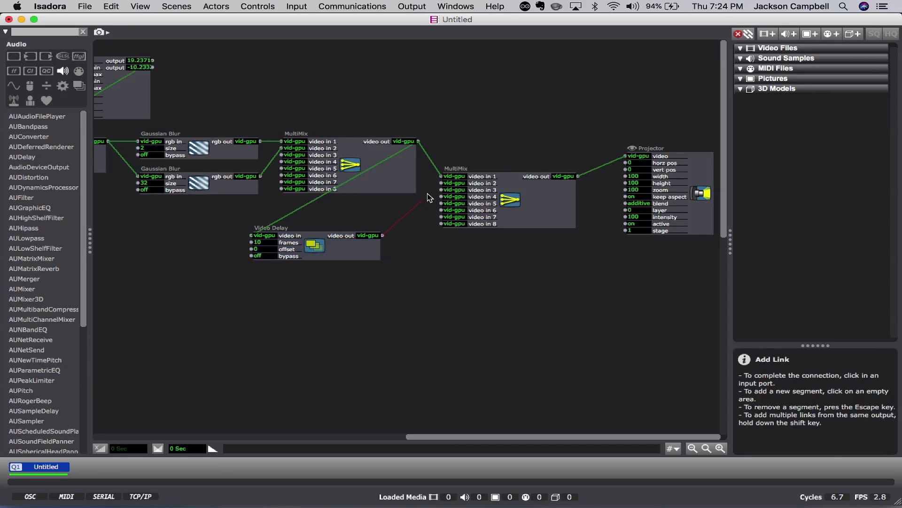
pyautogui.click(440, 184)
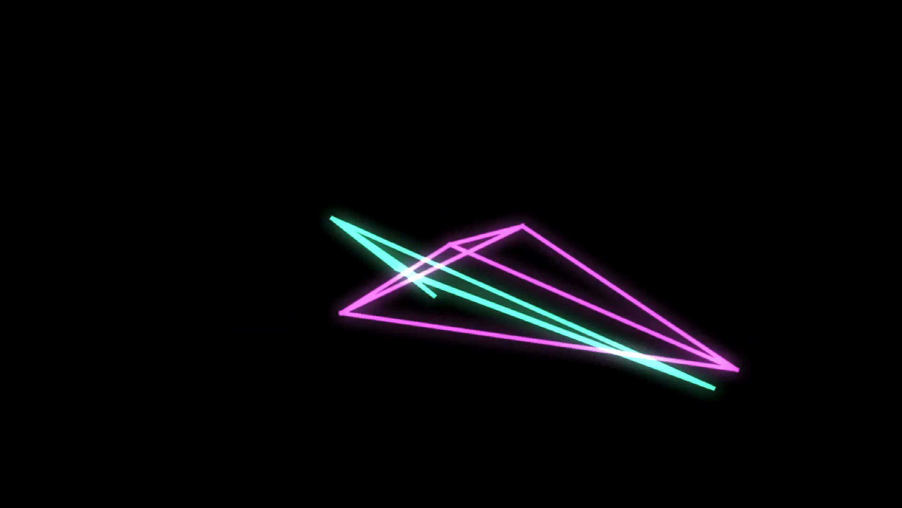
pyautogui.press('super+g')
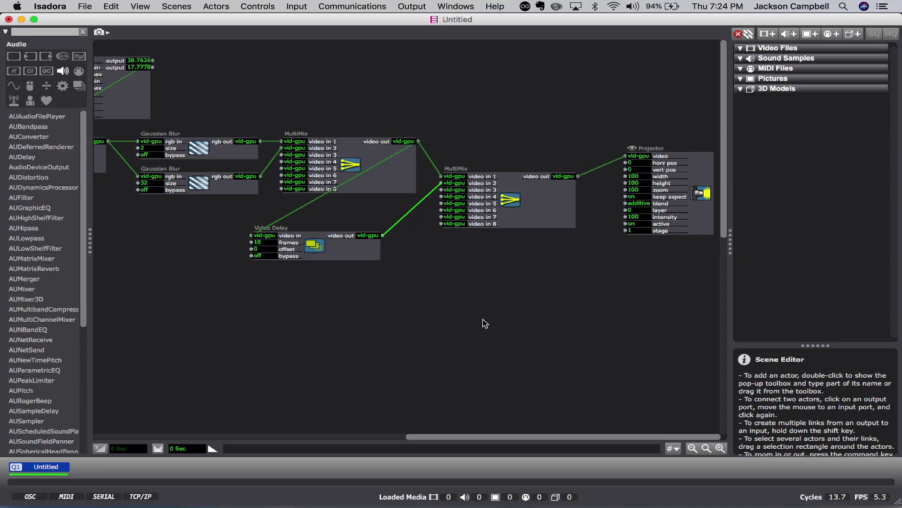
pyautogui.hscroll(-10, 482, 319)
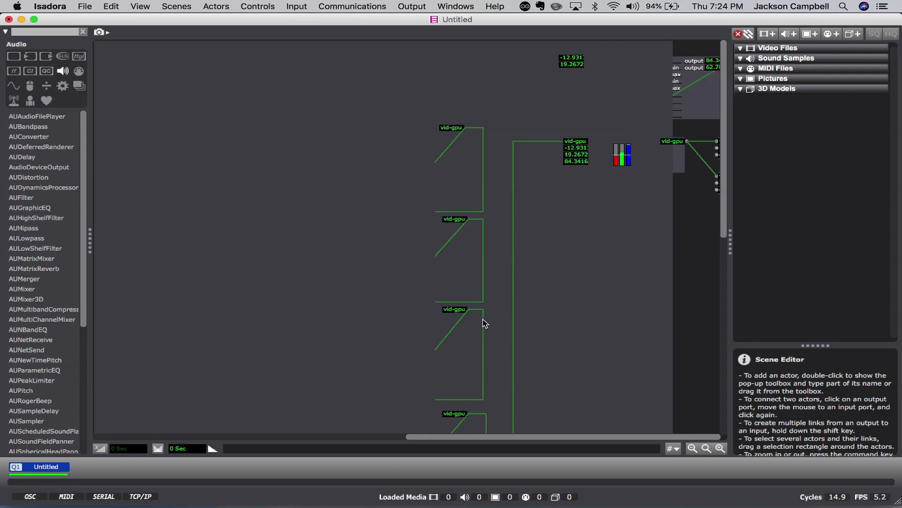
pyautogui.scroll(-3, 600, 351)
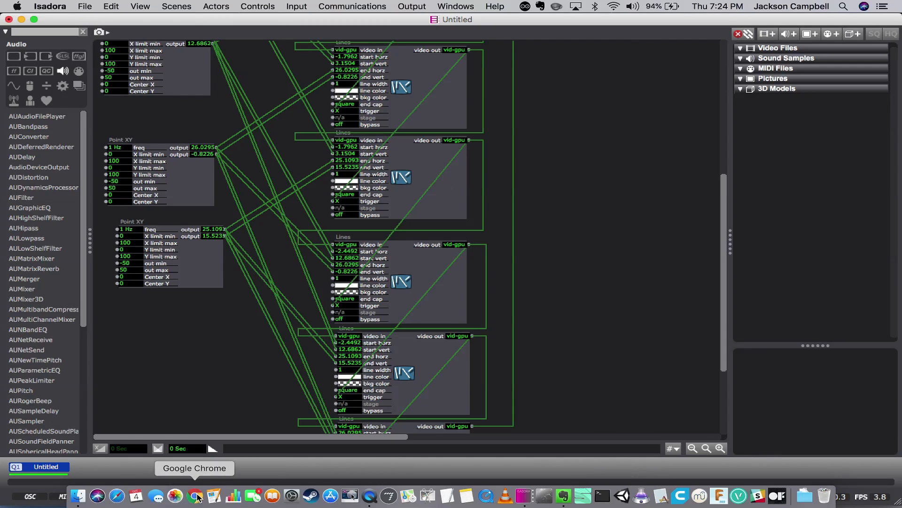
# Switch to Google Chrome and search the web for faceosc.
pyautogui.click(197, 493)
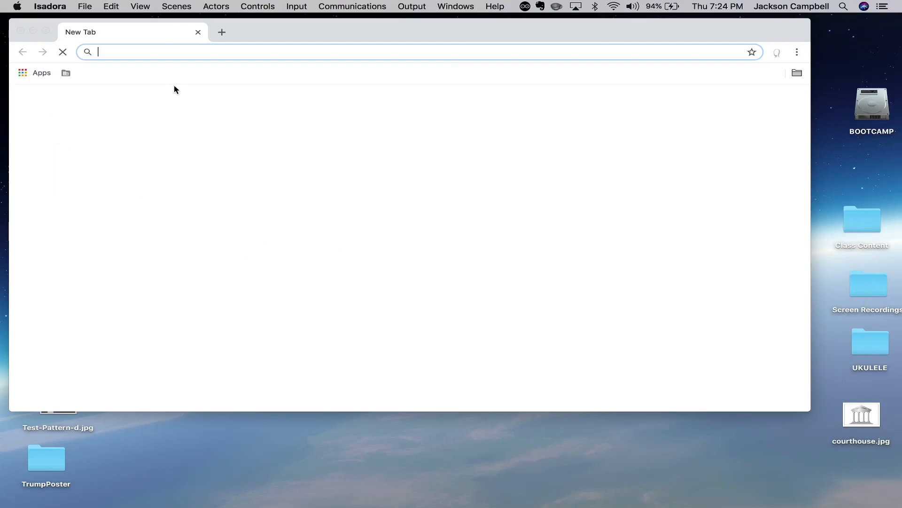
pyautogui.click(150, 46)
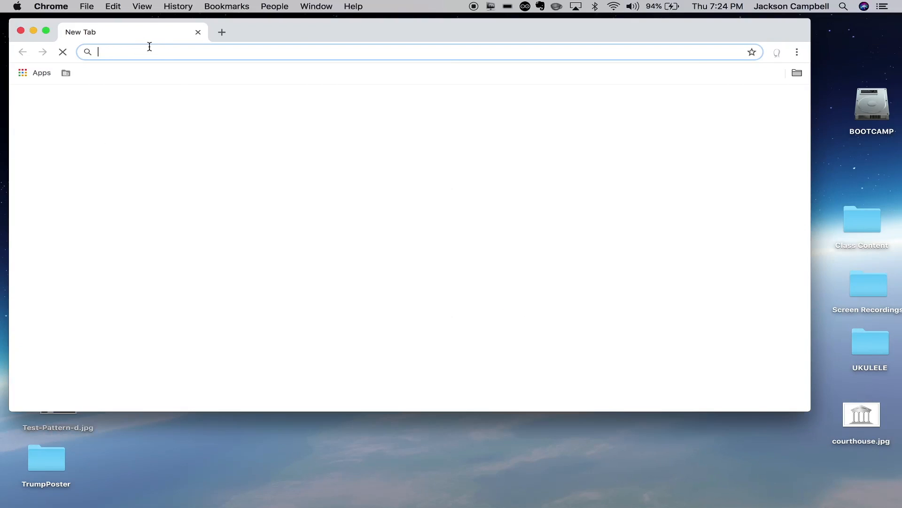
pyautogui.write('faceosc')
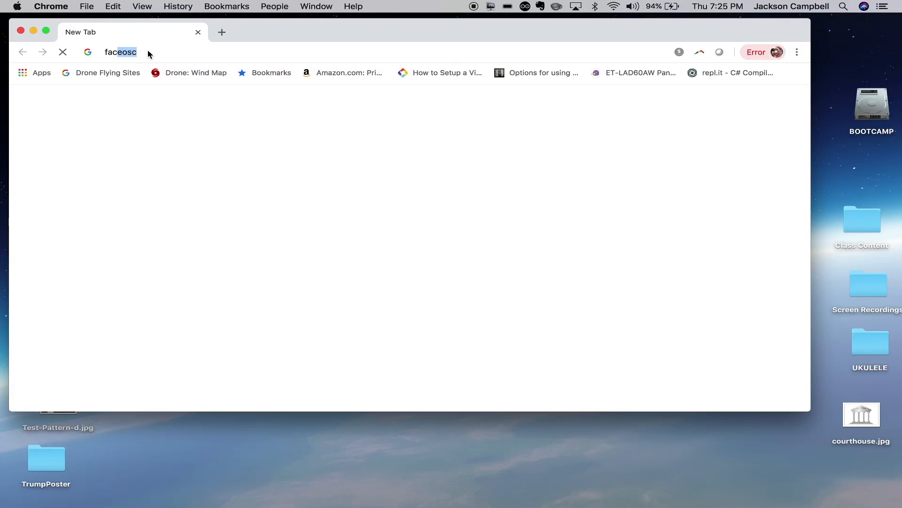
pyautogui.press('Return')
pyautogui.click(147, 51)
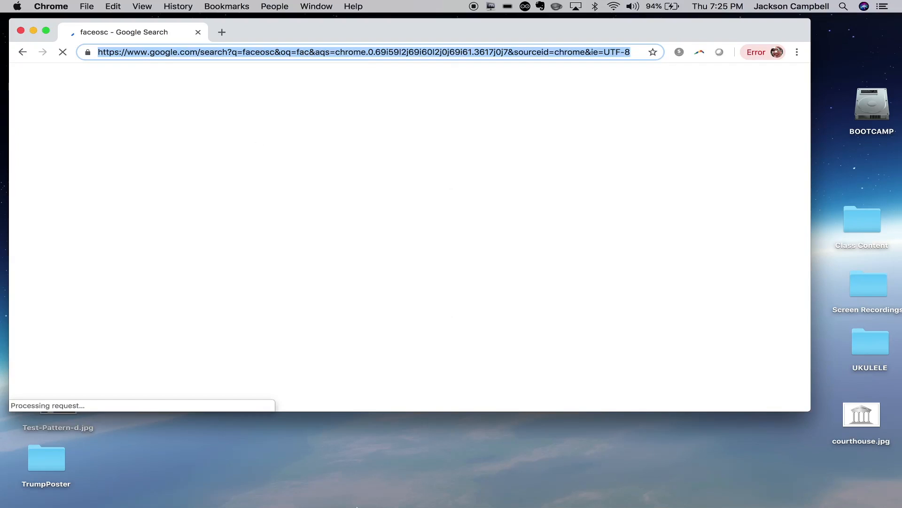
# Open the FaceOSC GitHub releases page and examine the downloadable assets of the latest release.
pyautogui.moveTo(358, 506)
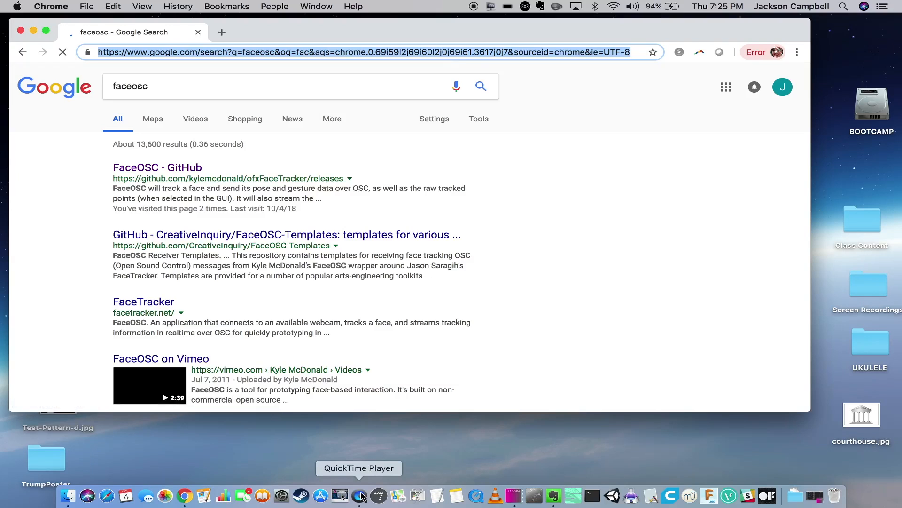
pyautogui.click(177, 173)
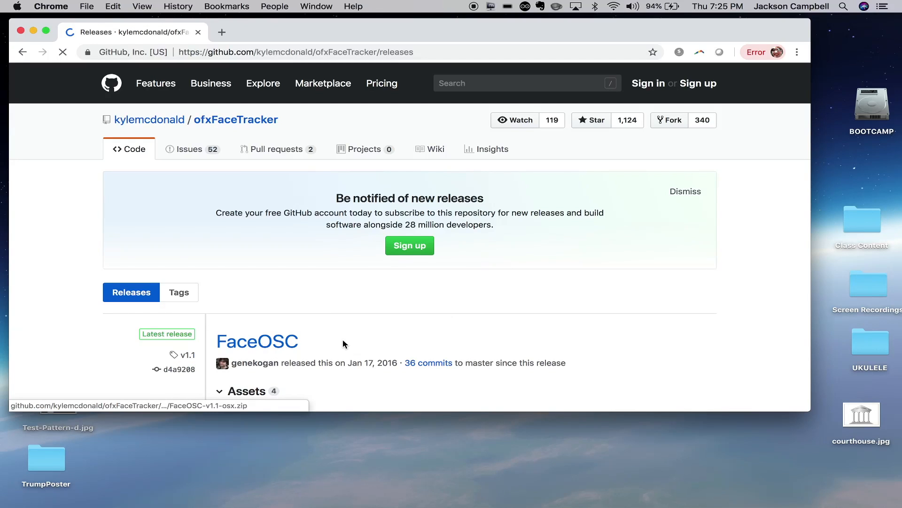
pyautogui.scroll(-1, 342, 341)
pyautogui.scroll(-8, 343, 340)
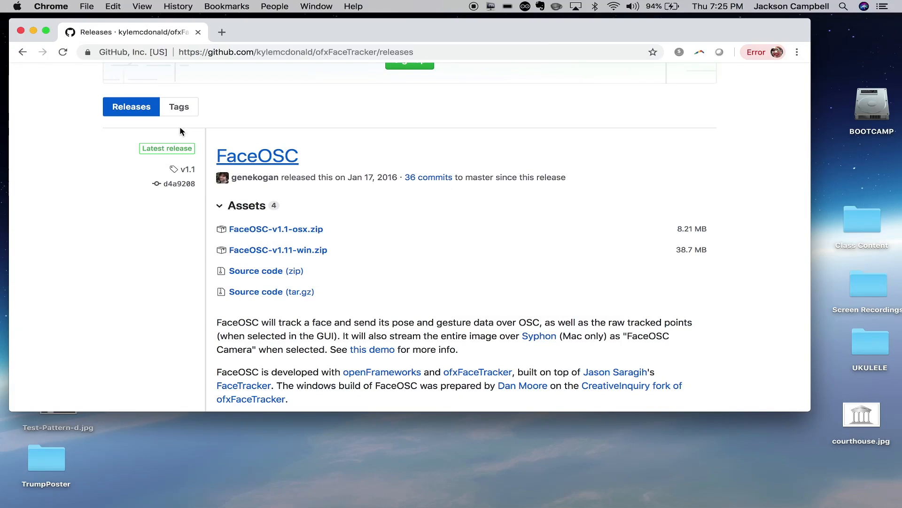
# Close the FaceOSC releases page and launch the FaceOSC app.
pyautogui.click(23, 34)
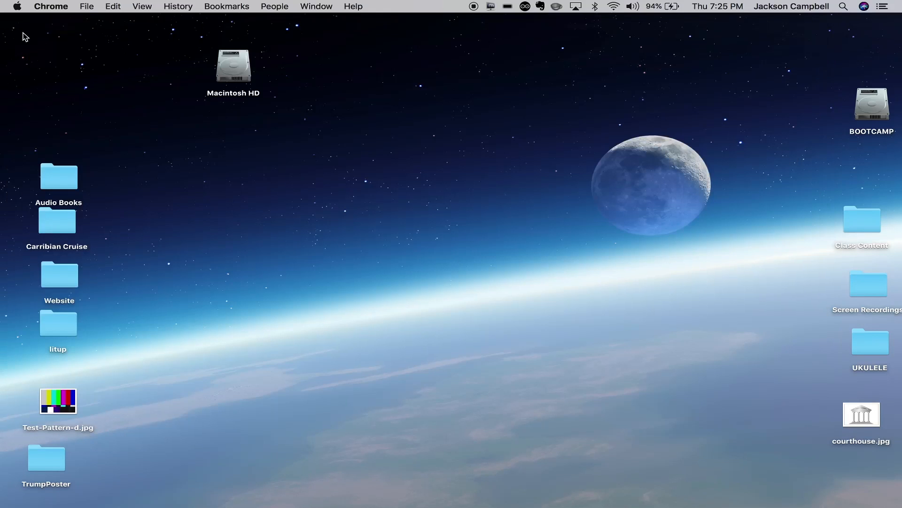
pyautogui.moveTo(495, 504)
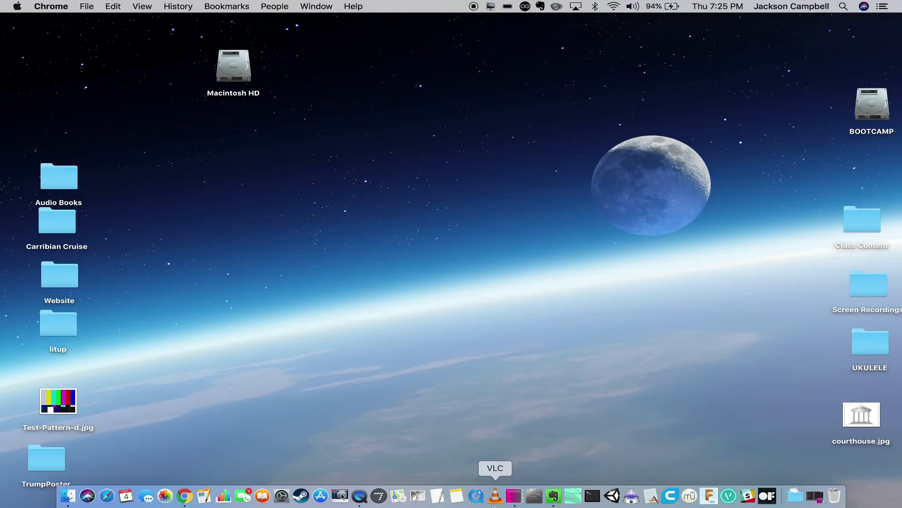
pyautogui.click(763, 499)
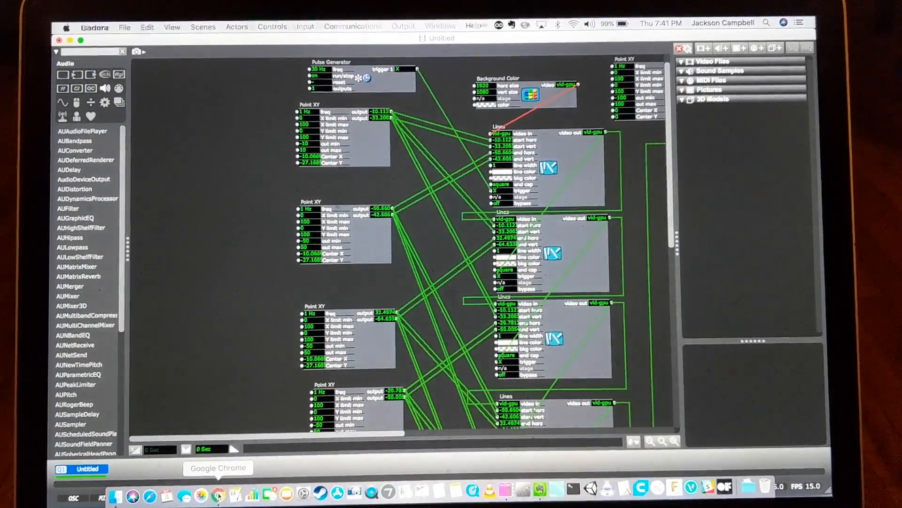
# Switch to Google Chrome and review the FaceOSC release's asset list on the ofxFaceTracker releases page.
pyautogui.click(215, 498)
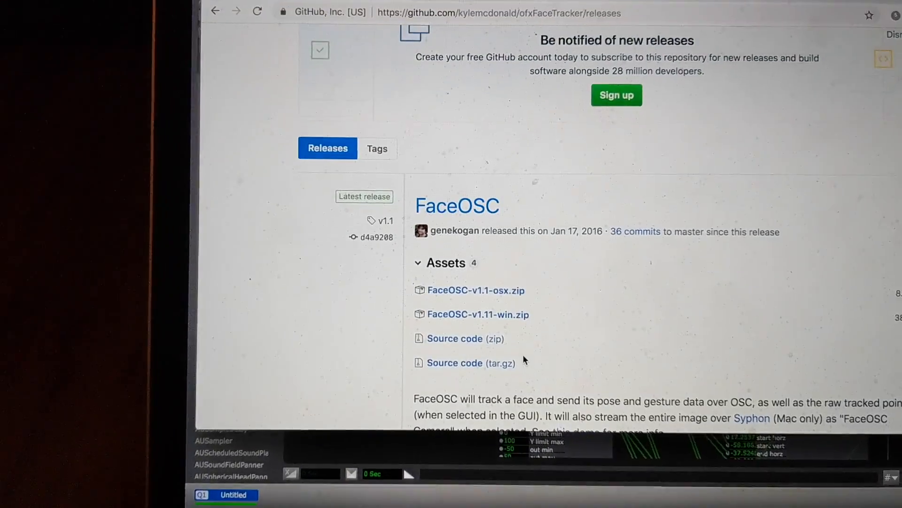
pyautogui.scroll(-2, 516, 377)
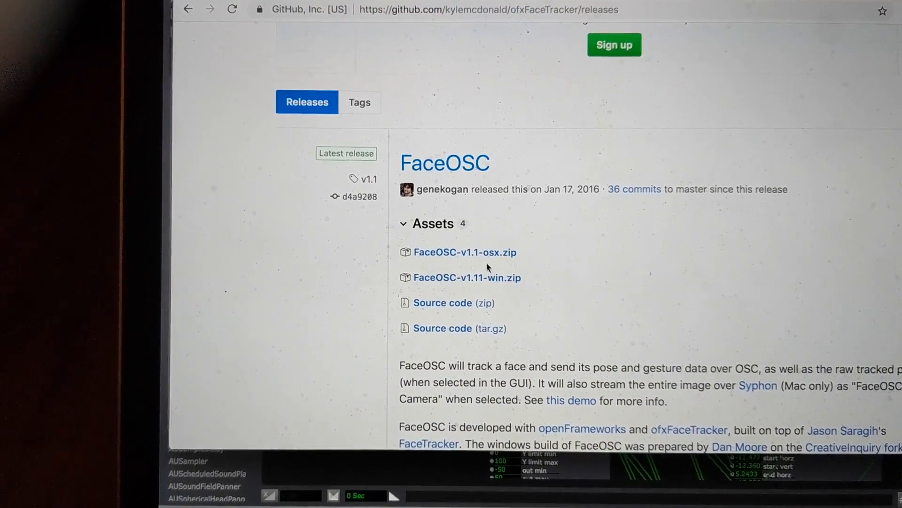